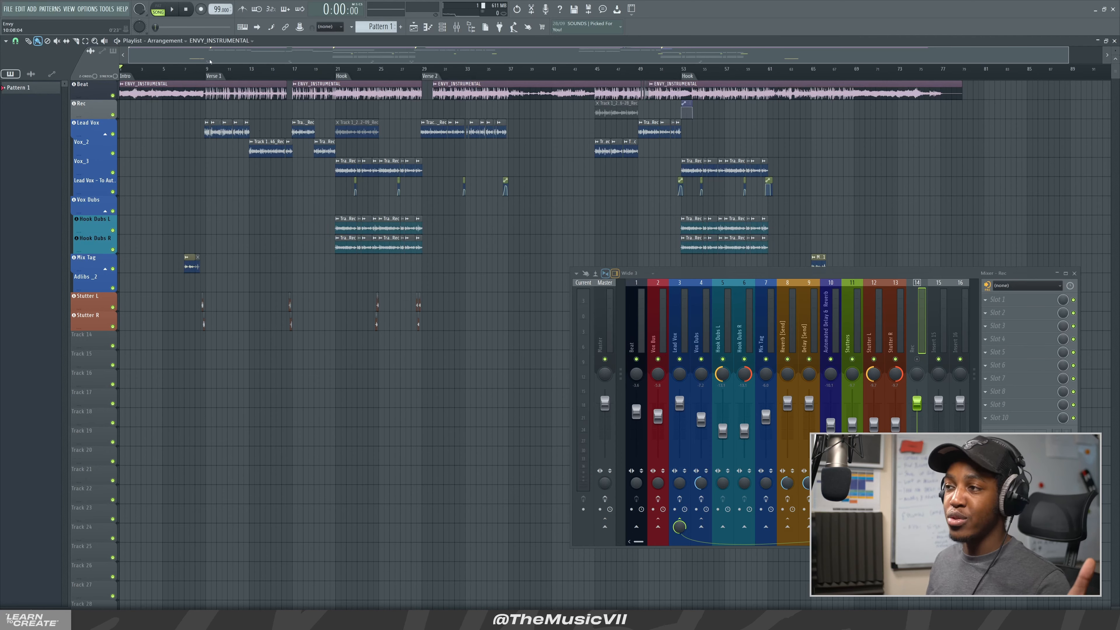
Step: Play the song from just before Verse 1 through its first vocal clips, and stop playback
left_click_drag(204, 74, 177, 73)
key("space")
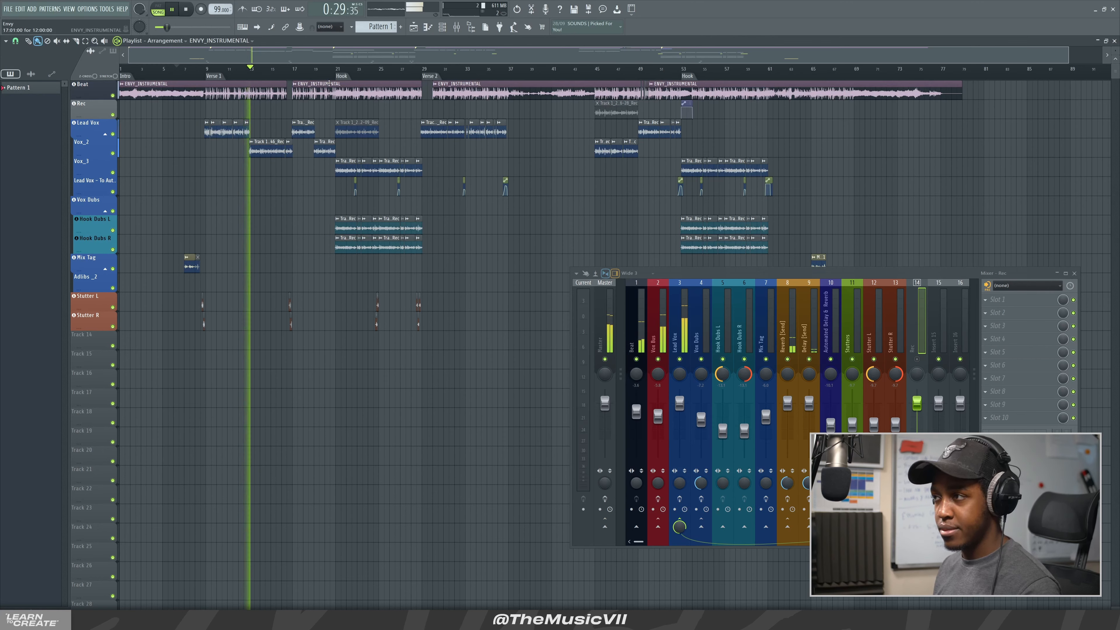
key("space")
Step: Play the first Hook from just before its marker, and stop playback
left_click(329, 70)
key("space")
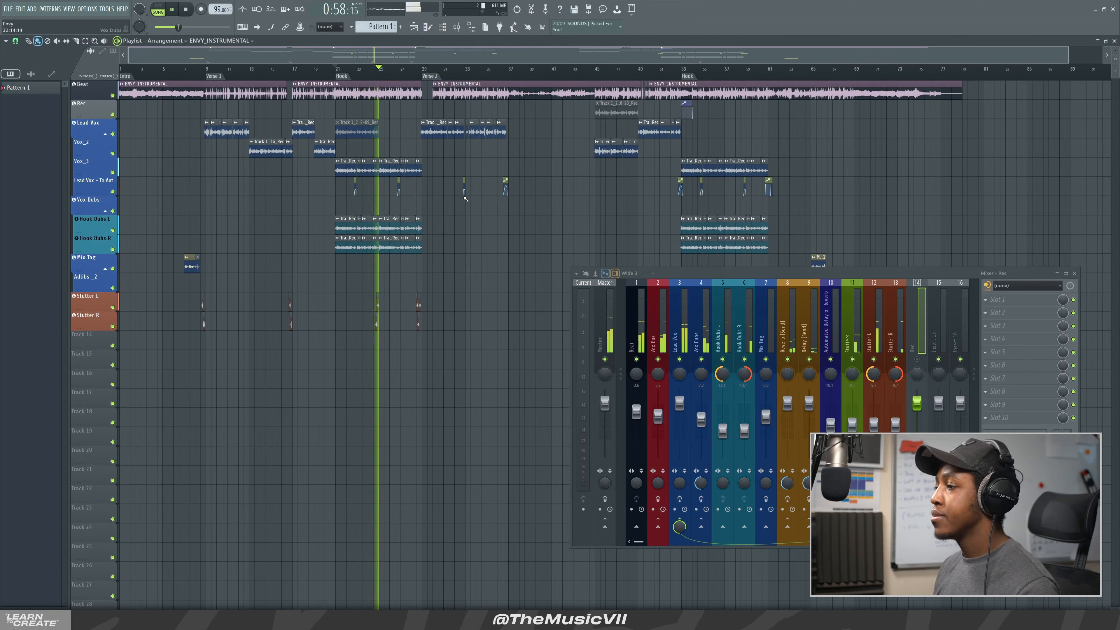
key("space")
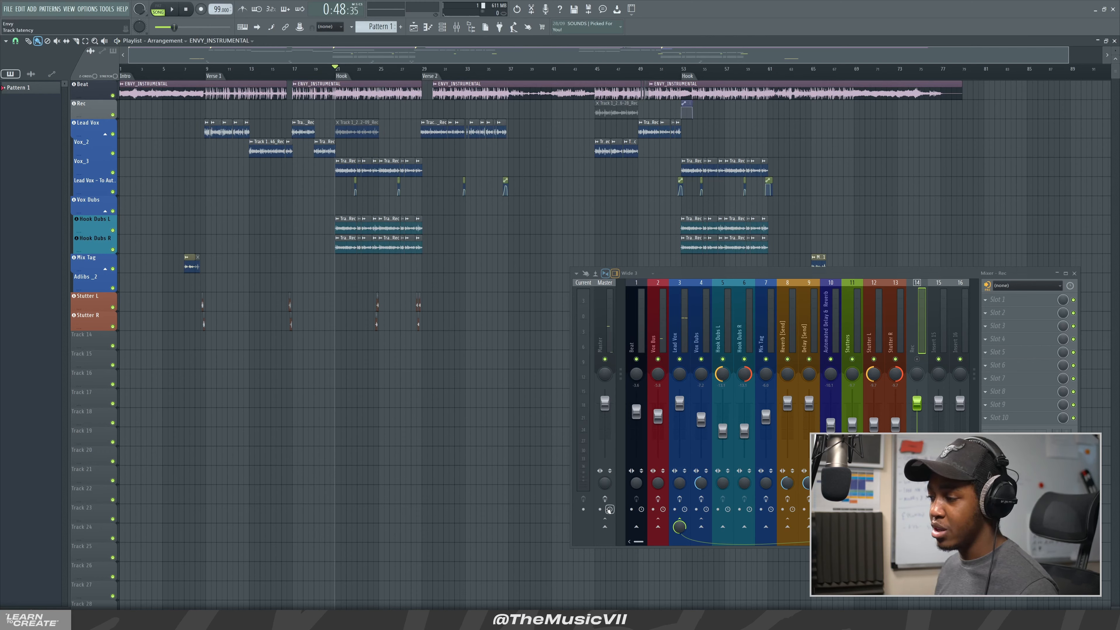
Step: Enable the effect slots on the Master, Vox Bus, Lead Vox, Vox Dubs, Mix Tag and Reverb send mixer tracks
left_click(604, 499)
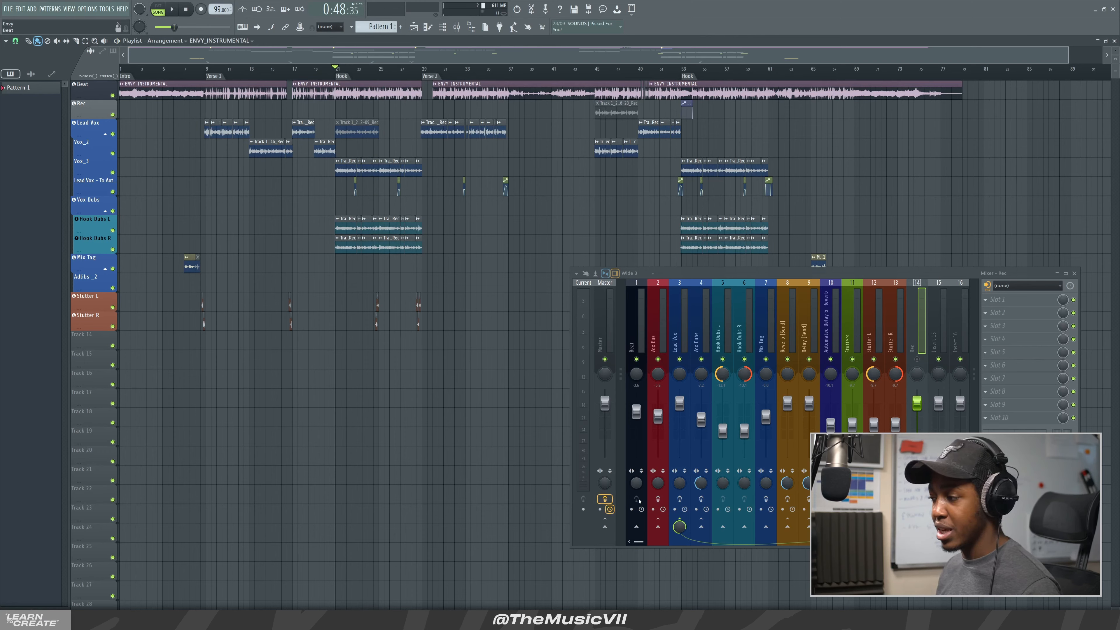
left_click(658, 499)
left_click(679, 499)
left_click(701, 499)
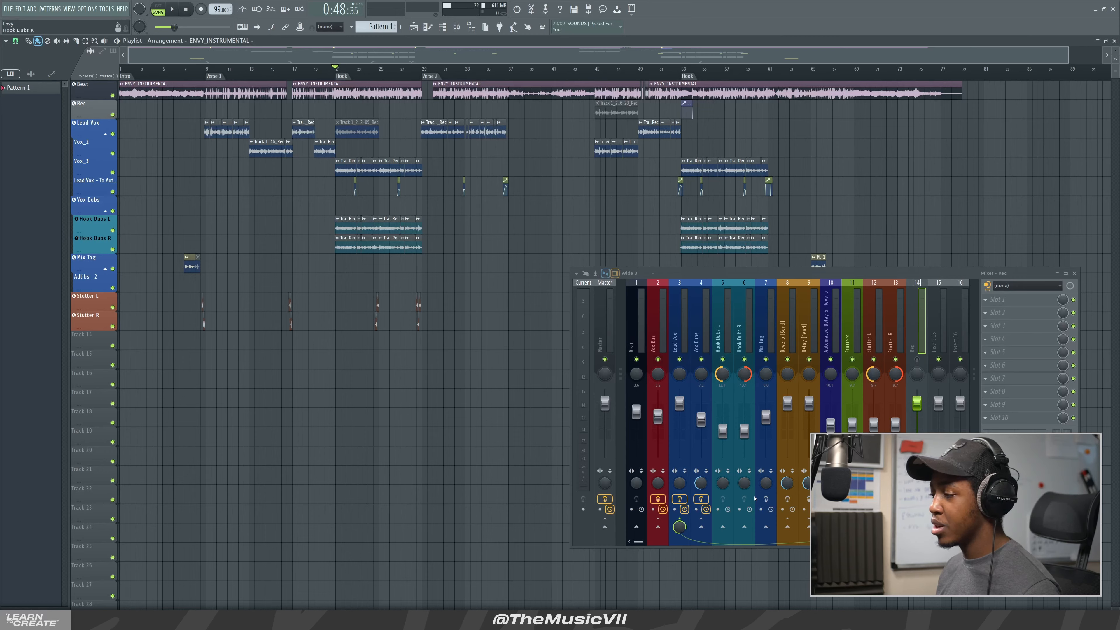
left_click(766, 500)
left_click(788, 499)
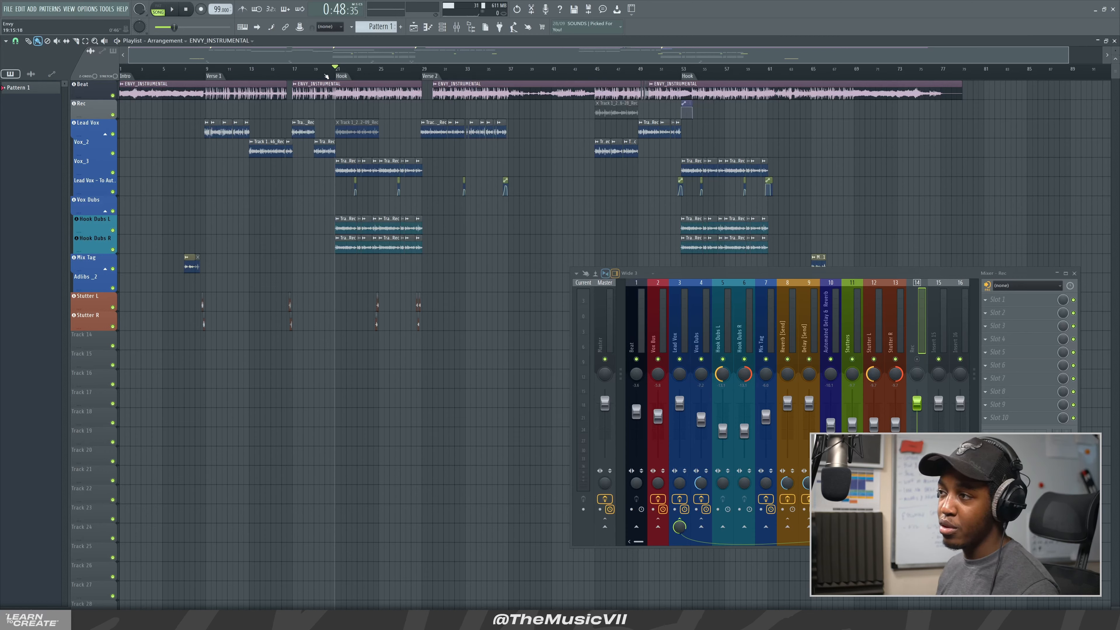
Step: Replay the first Hook up to the start of Verse 2 with the vocal effects enabled
left_click(326, 75)
key("space")
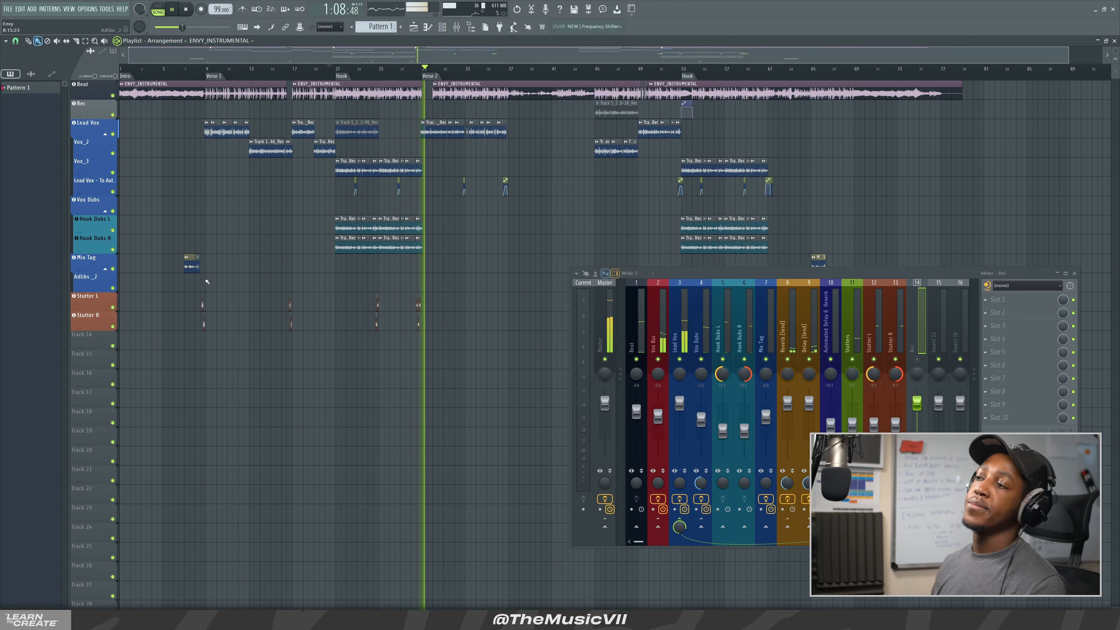
key("space")
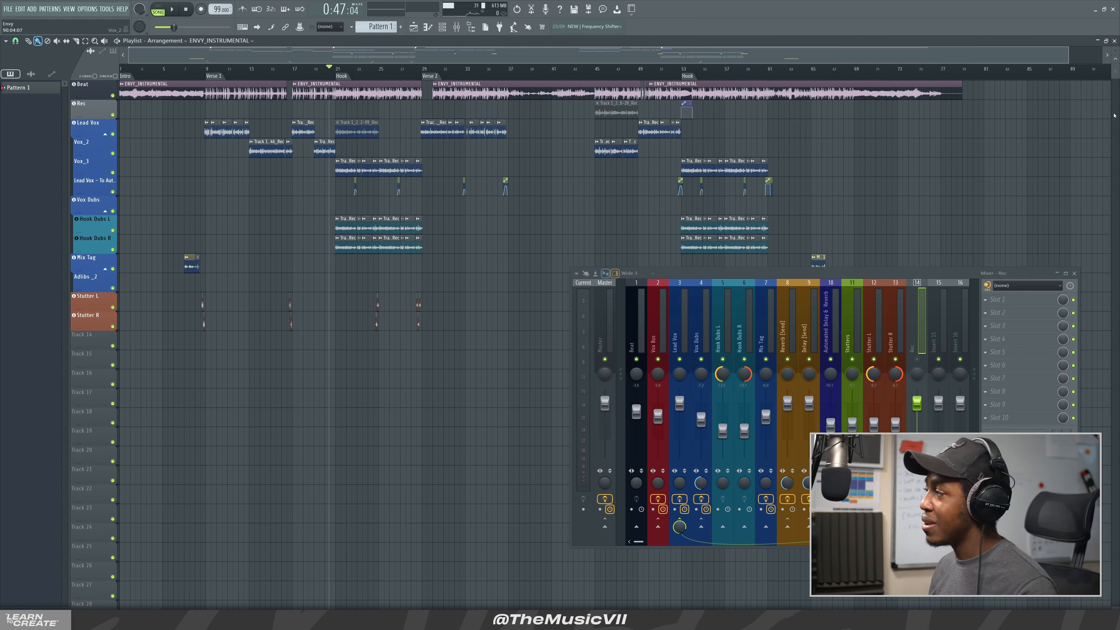
Step: Close the mixer and increase the height of the playlist tracks
left_click(1074, 274)
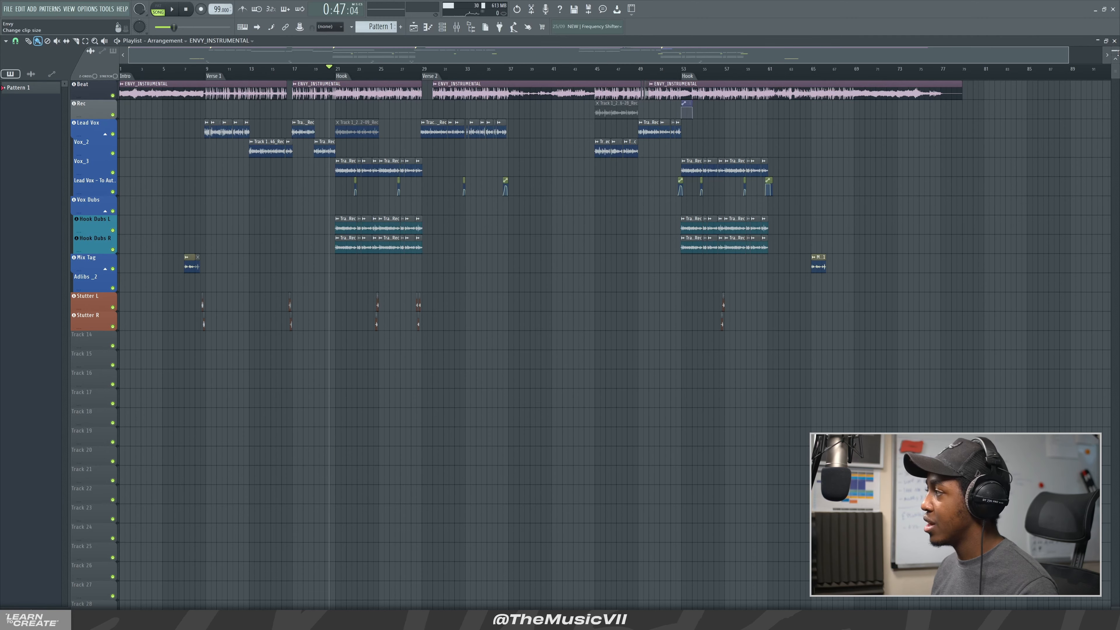
scroll(166, 128, "up", 3)
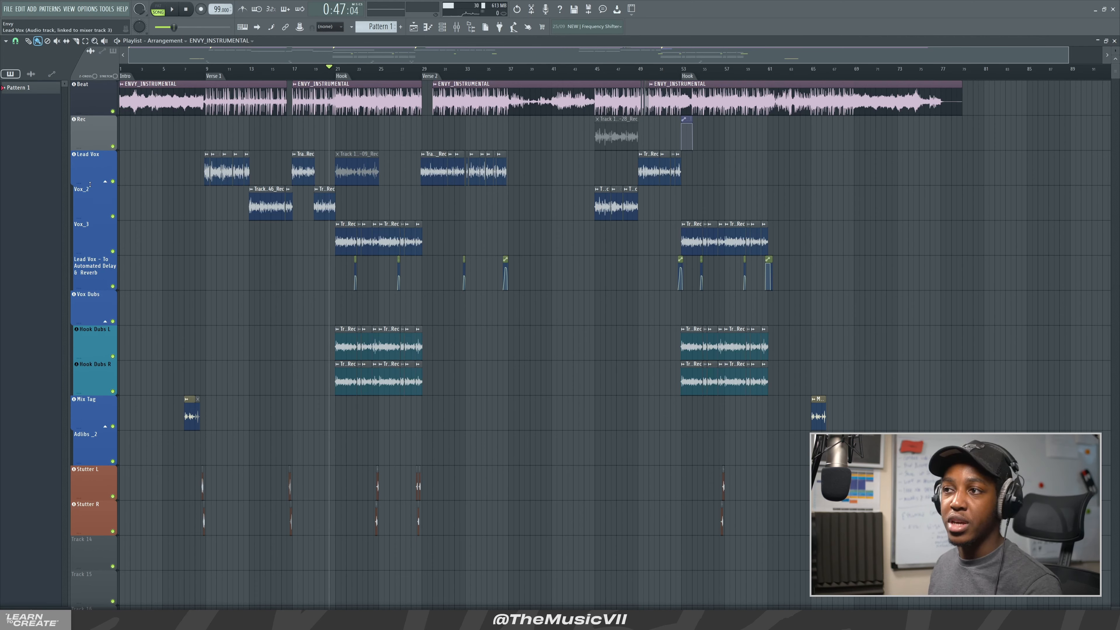
scroll(206, 148, "down", 1)
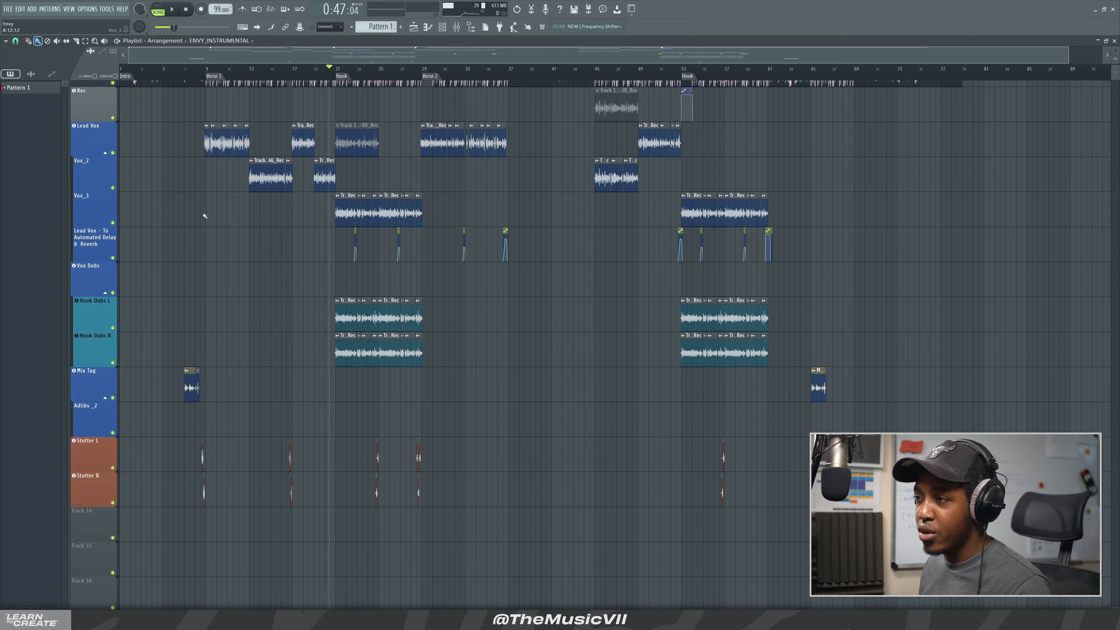
scroll(203, 220, "up", 1)
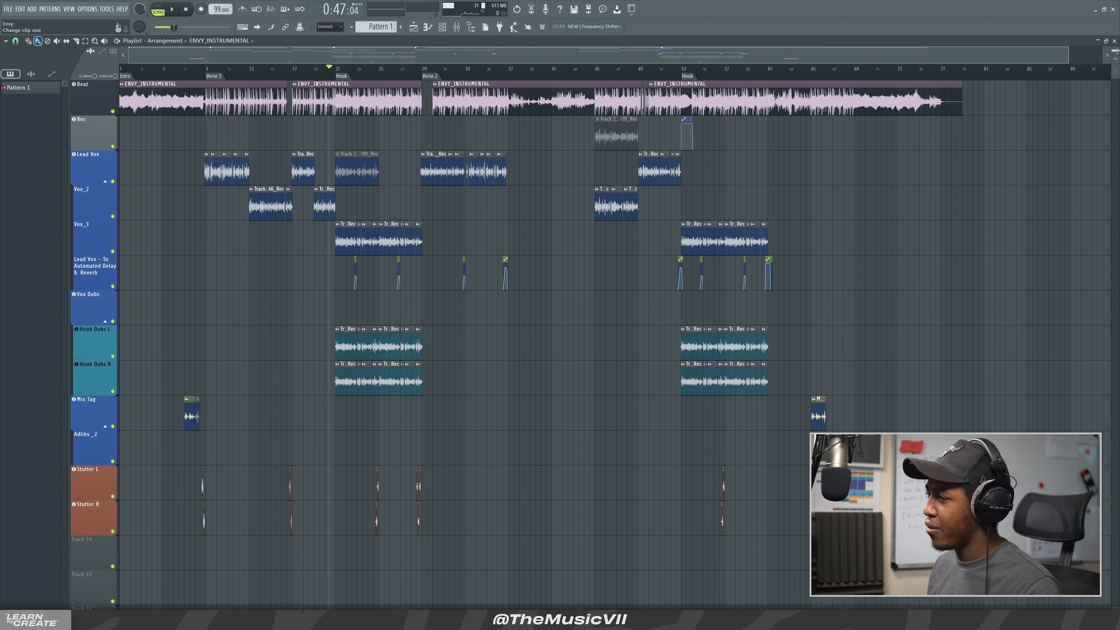
Step: Play the end of the intro through the Mix Tag clips just before Verse 1, and stop playback
left_click_drag(191, 70, 177, 71)
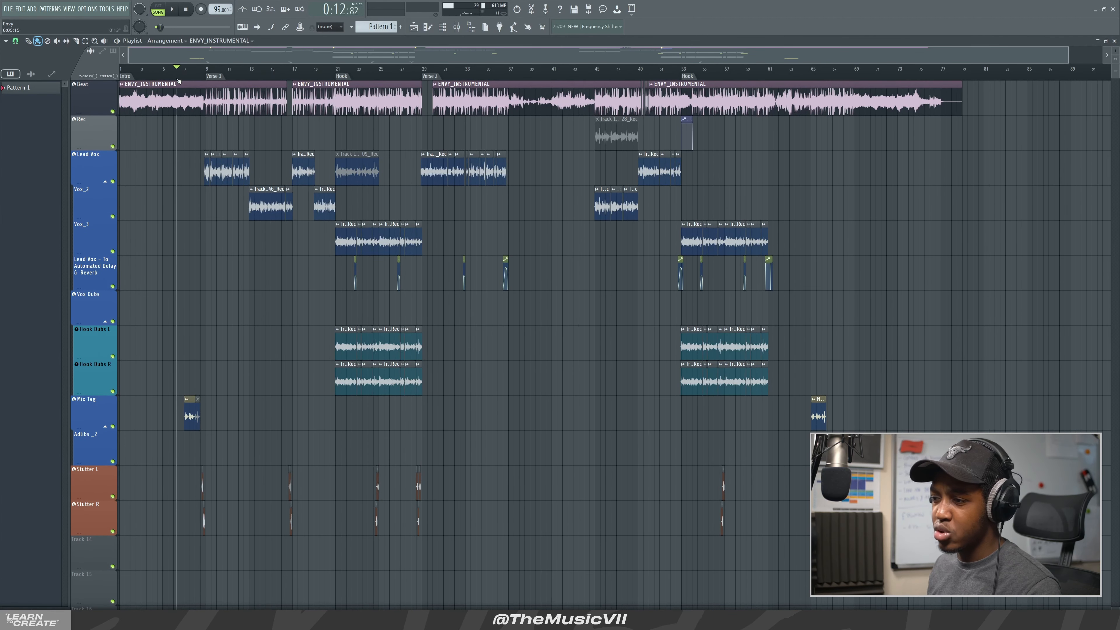
scroll(212, 222, "up", 1)
left_click_drag(282, 55, 263, 56)
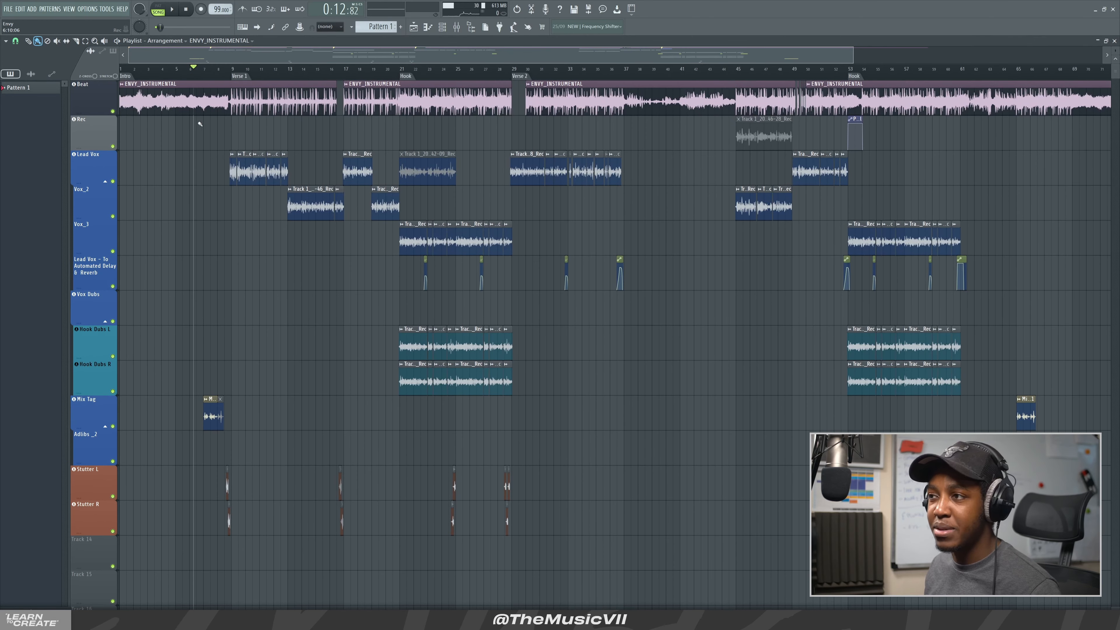
left_click_drag(180, 78, 157, 80)
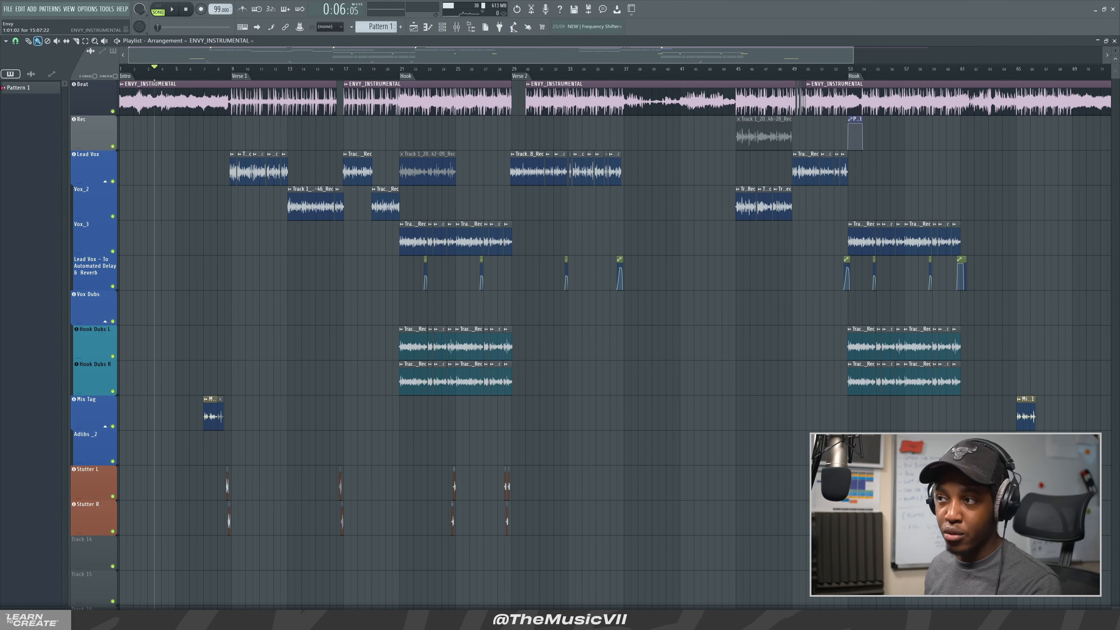
scroll(209, 328, "up", 2)
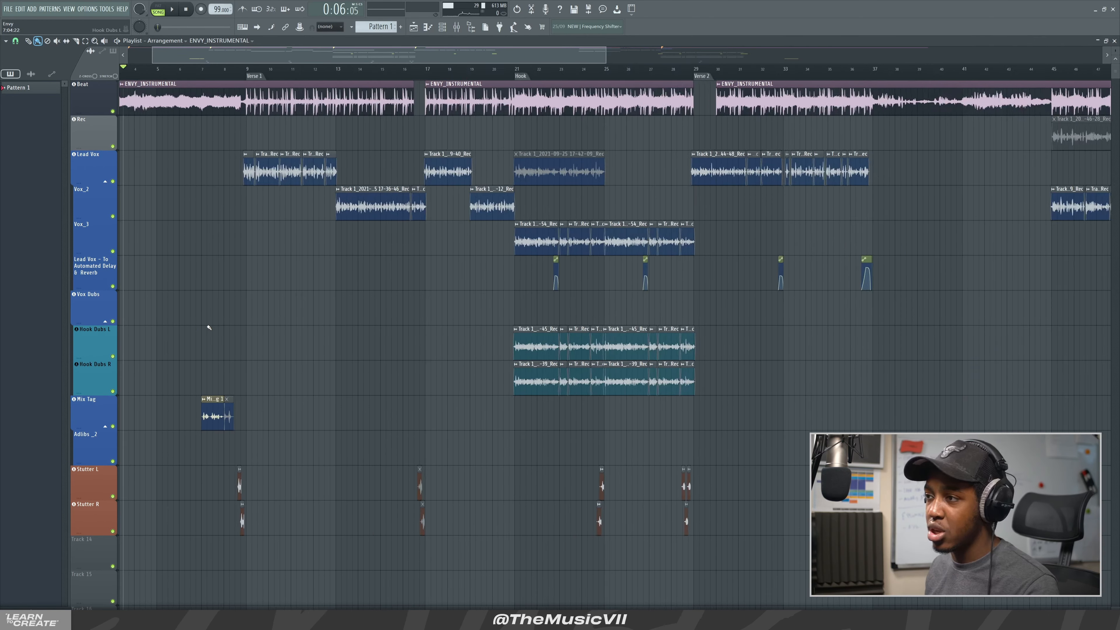
left_click(185, 73)
left_click_drag(220, 56, 195, 56)
key("space")
scroll(336, 412, "up", 2)
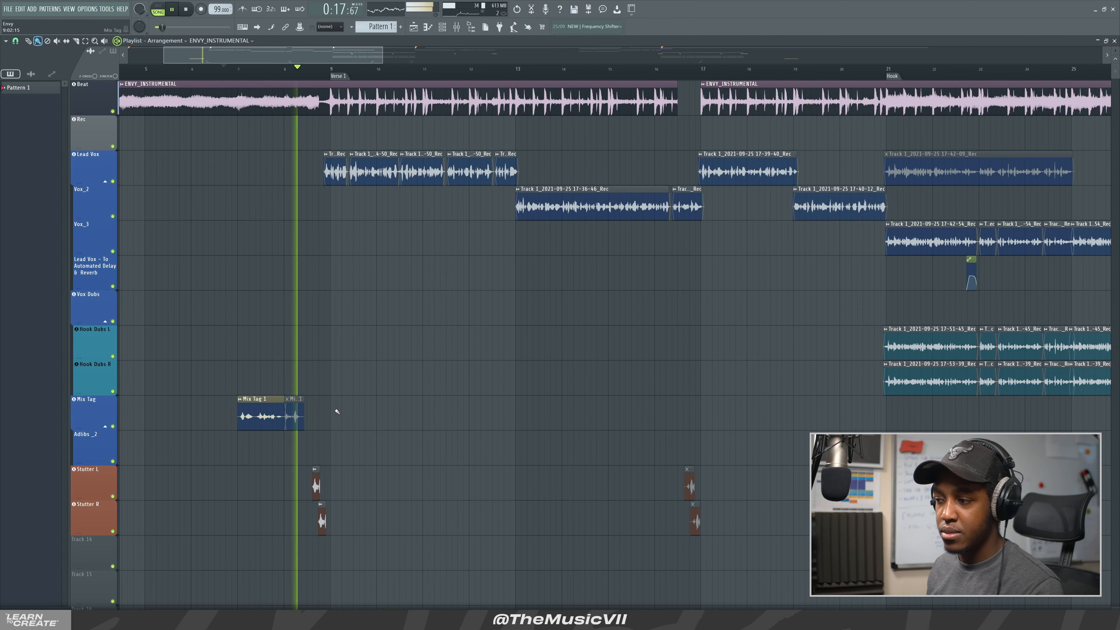
scroll(340, 404, "down", 1)
key("space")
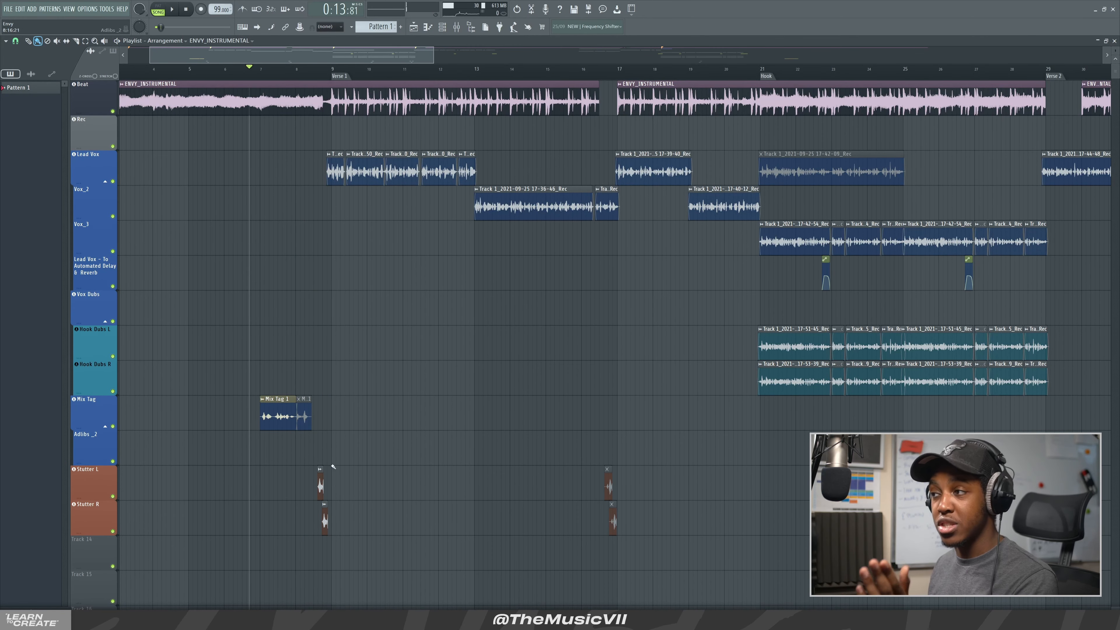
scroll(518, 318, "down", 3)
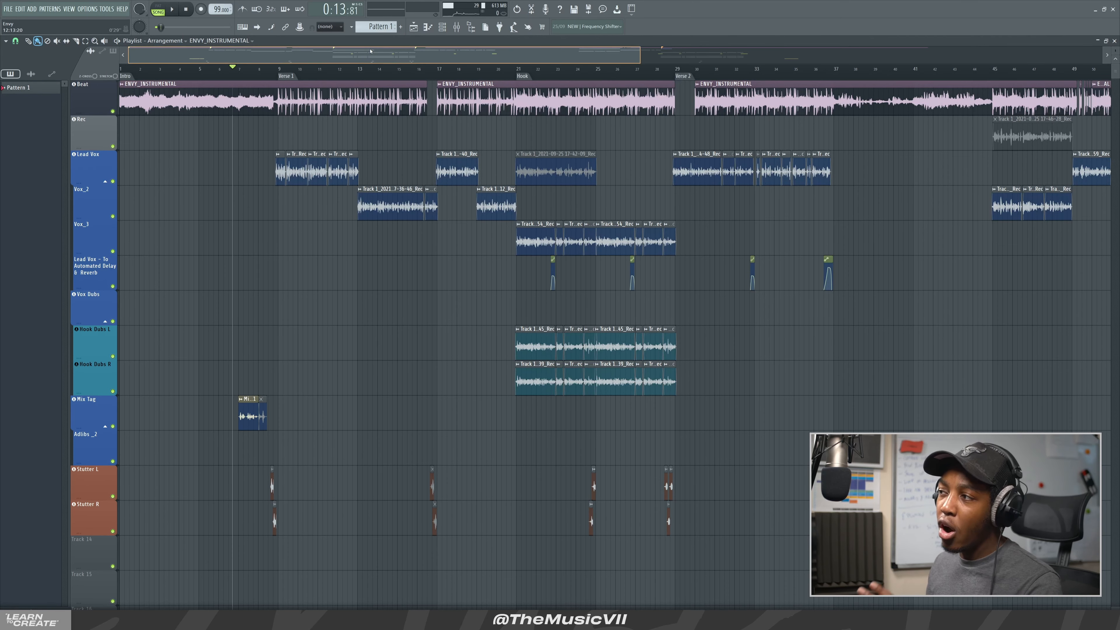
left_click_drag(370, 52, 464, 52)
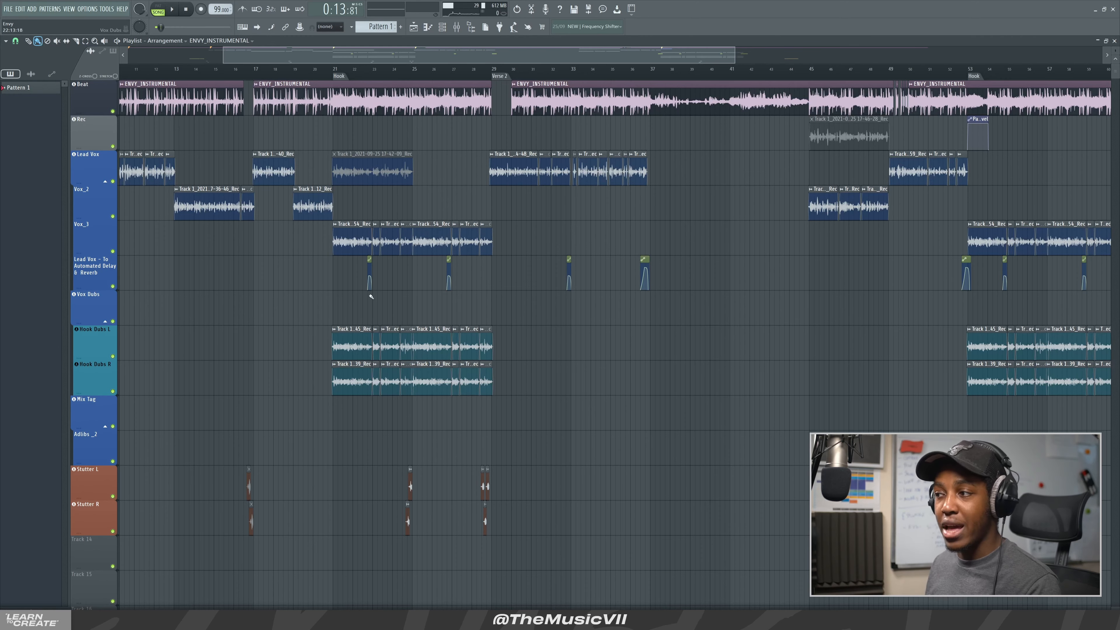
scroll(331, 340, "up", 5)
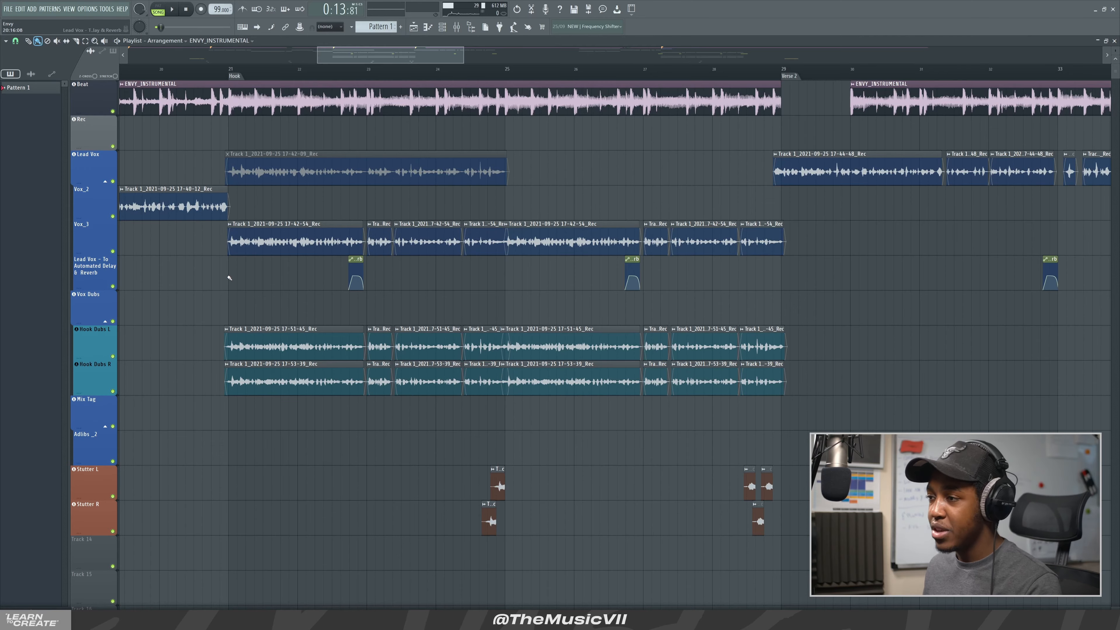
scroll(229, 278, "down", 6)
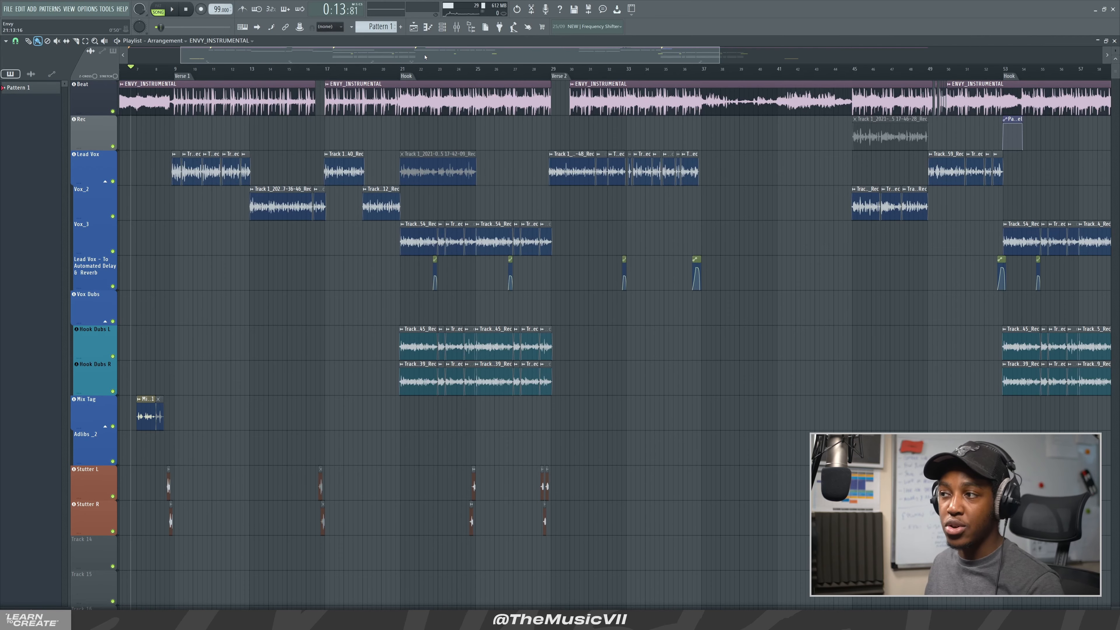
Step: Play the first Stutter L and Stutter R clips leading into Verse 1
scroll(269, 187, "up", 8)
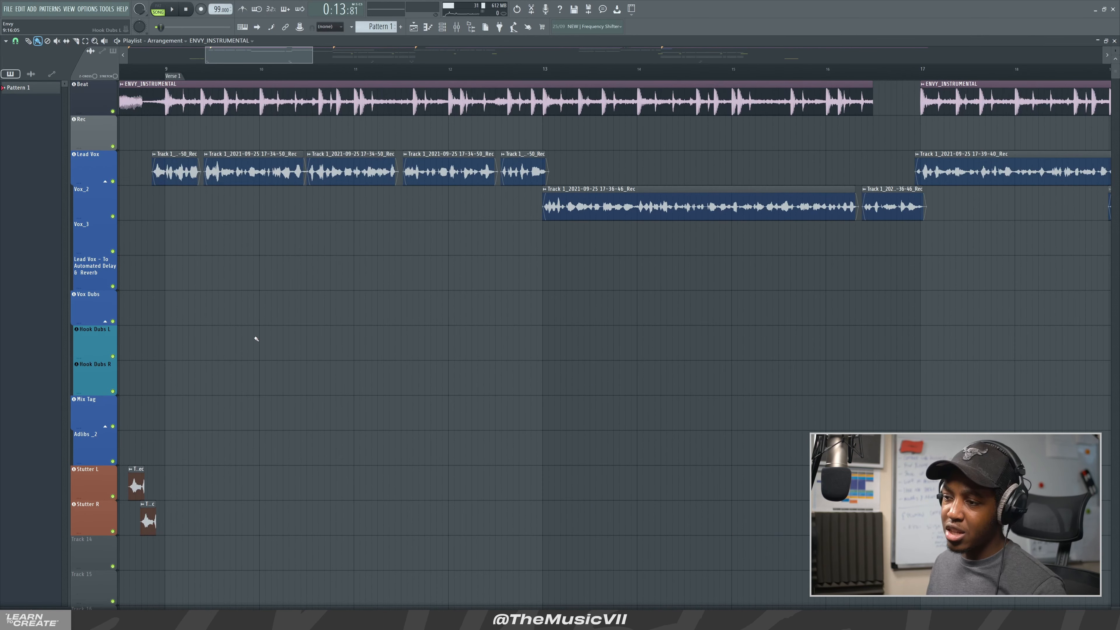
scroll(277, 124, "down", 4)
left_click_drag(280, 65, 260, 63)
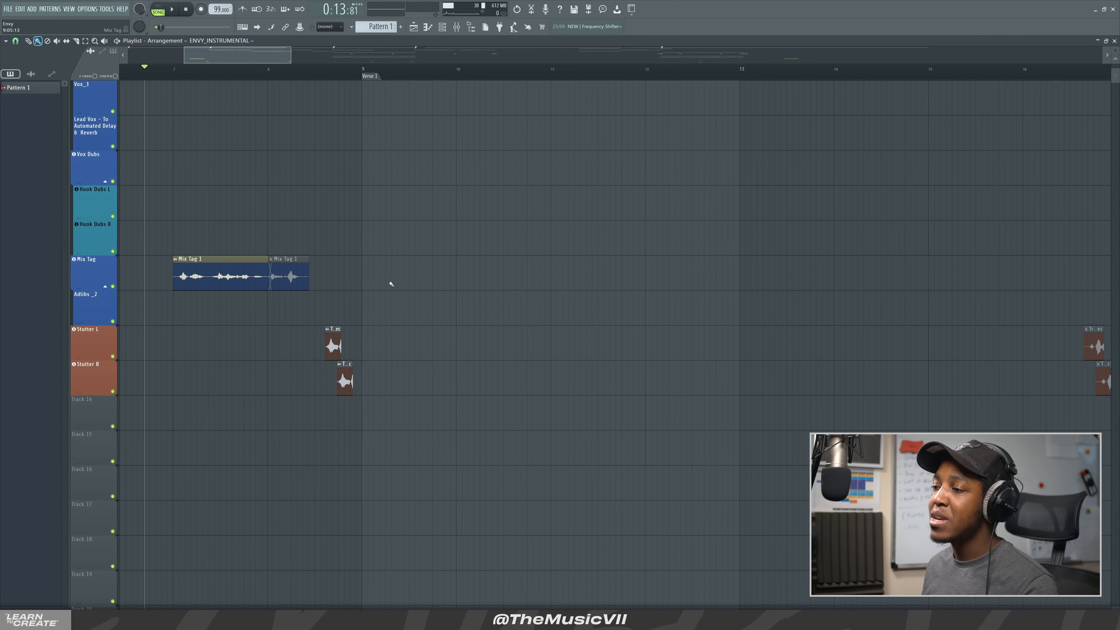
scroll(391, 284, "up", 2, "ctrl")
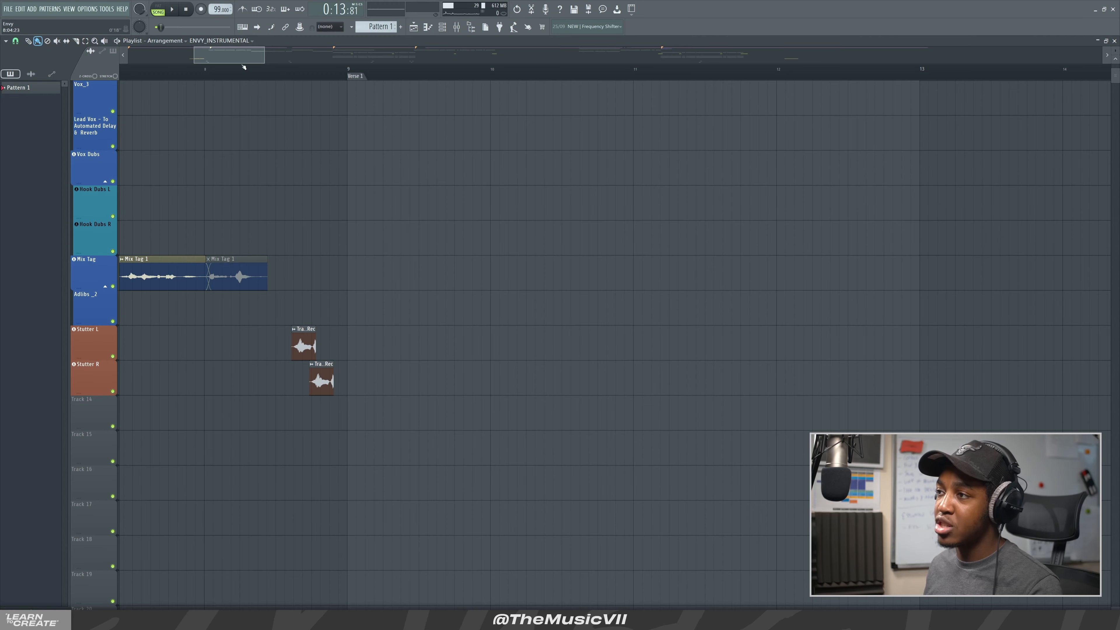
left_click(260, 68)
key("space")
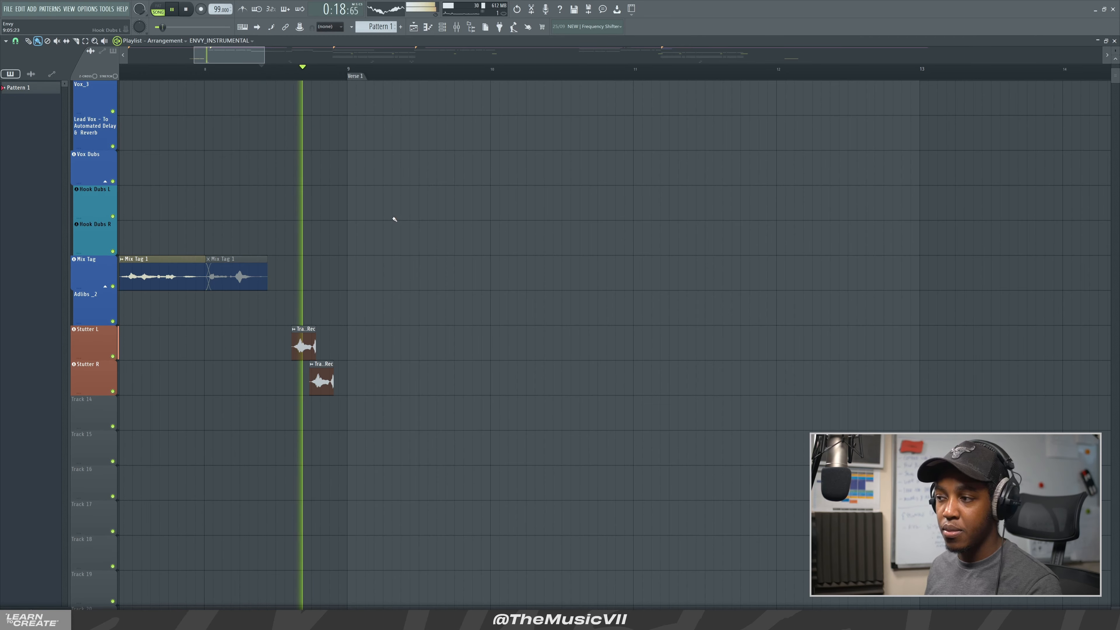
key("space")
Step: Play the first Hook around its first Lead Vox delay and reverb automation clip, and stop playback
scroll(391, 220, "down", 4, "ctrl")
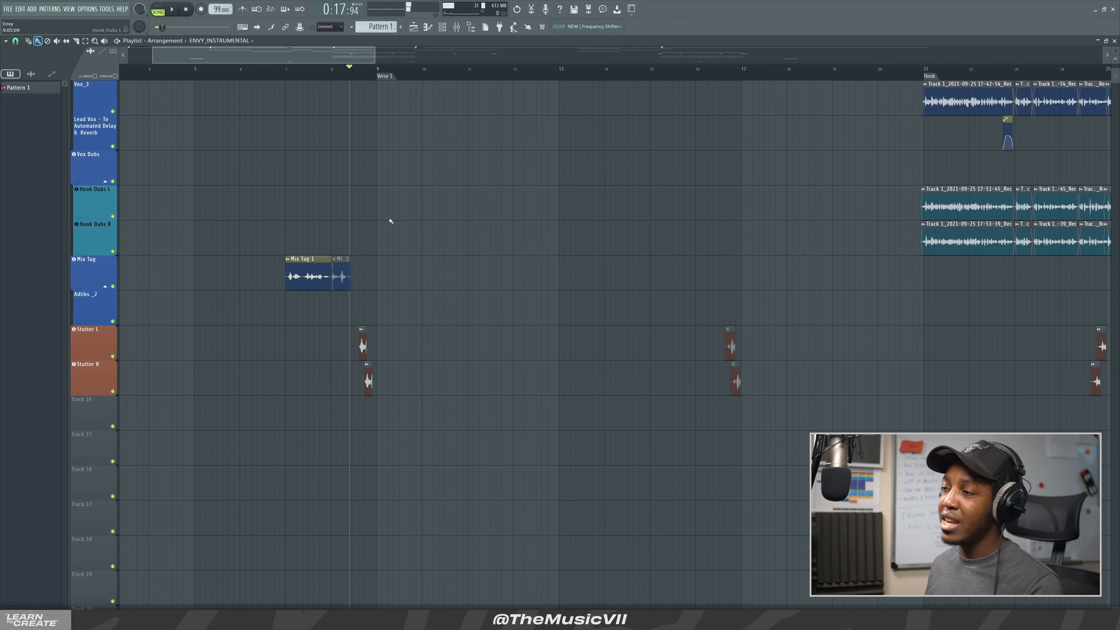
scroll(630, 226, "down", 6, "ctrl")
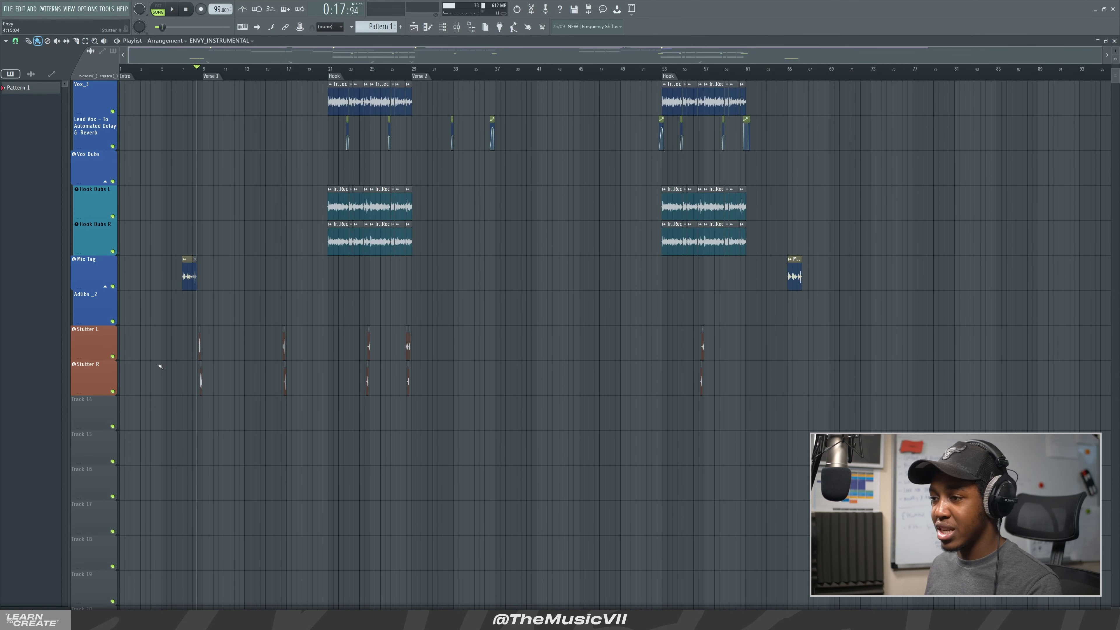
scroll(250, 262, "up", 3)
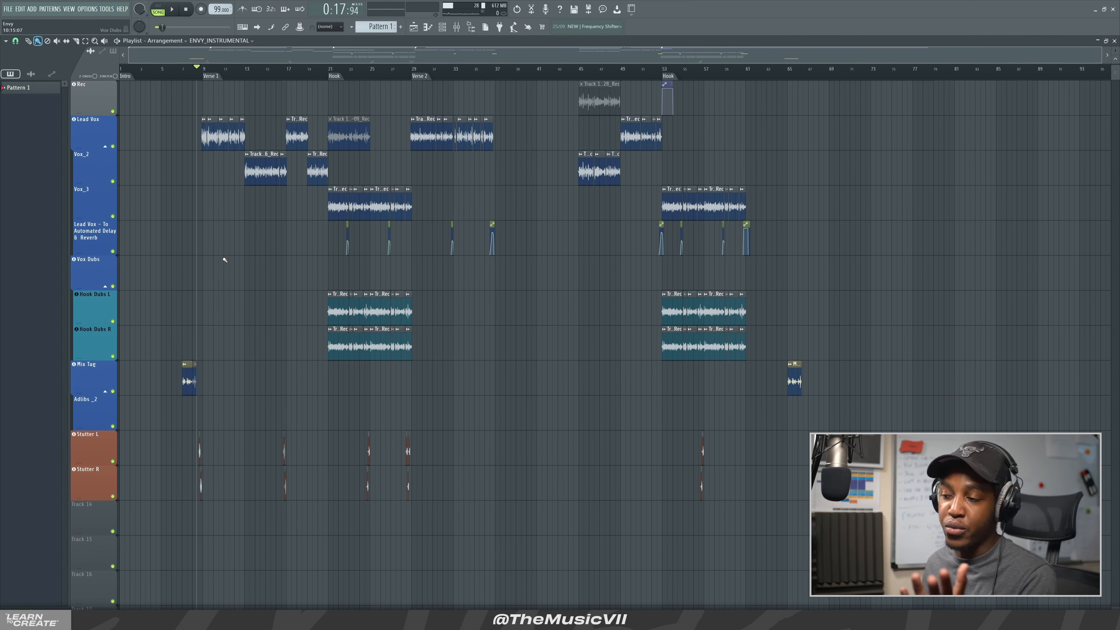
scroll(314, 241, "up", 2, "ctrl")
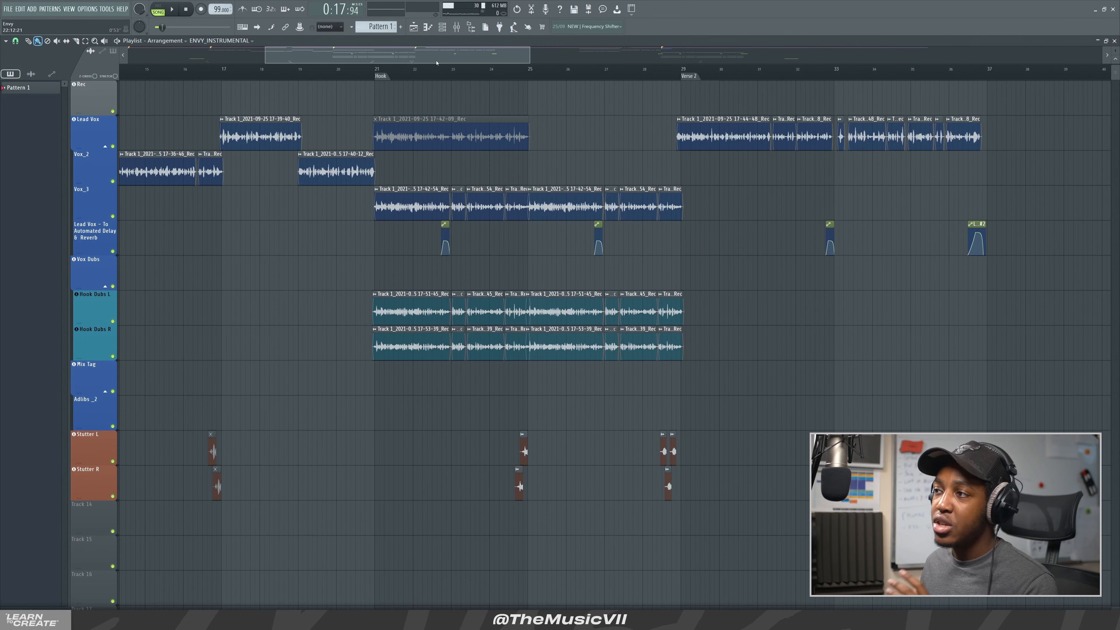
scroll(311, 243, "up", 4, "ctrl")
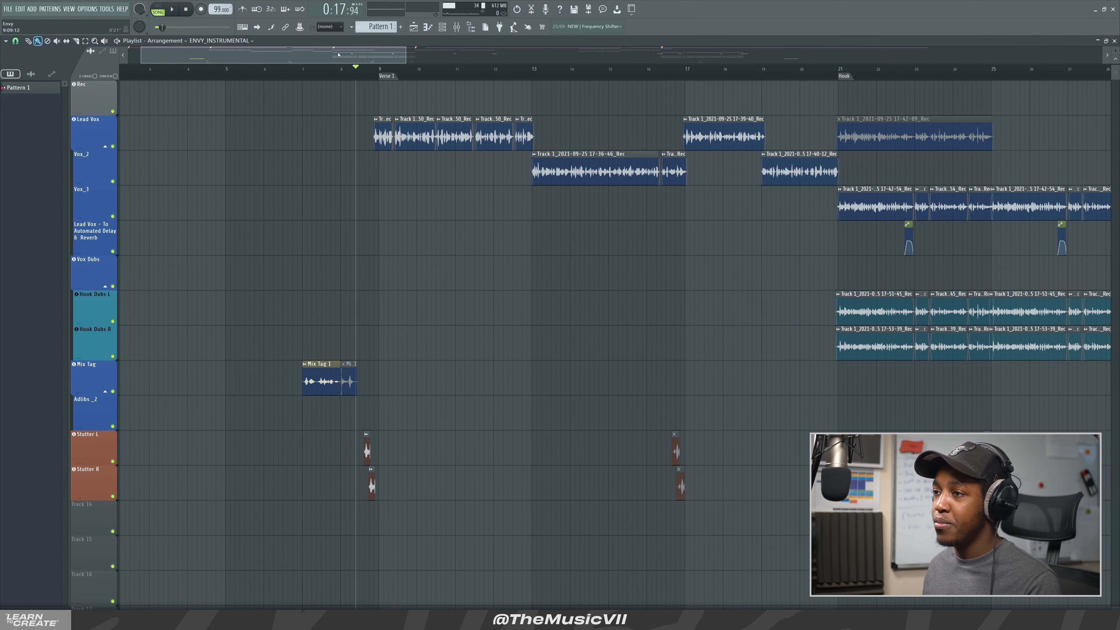
left_click_drag(338, 55, 473, 54)
left_click(333, 69)
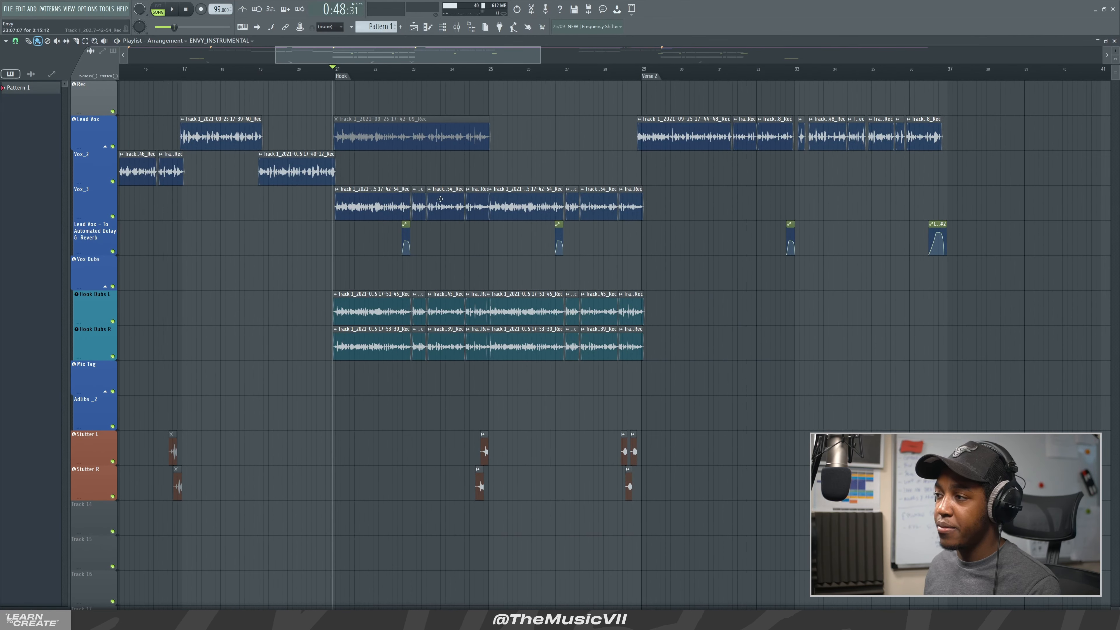
scroll(441, 199, "up", 1)
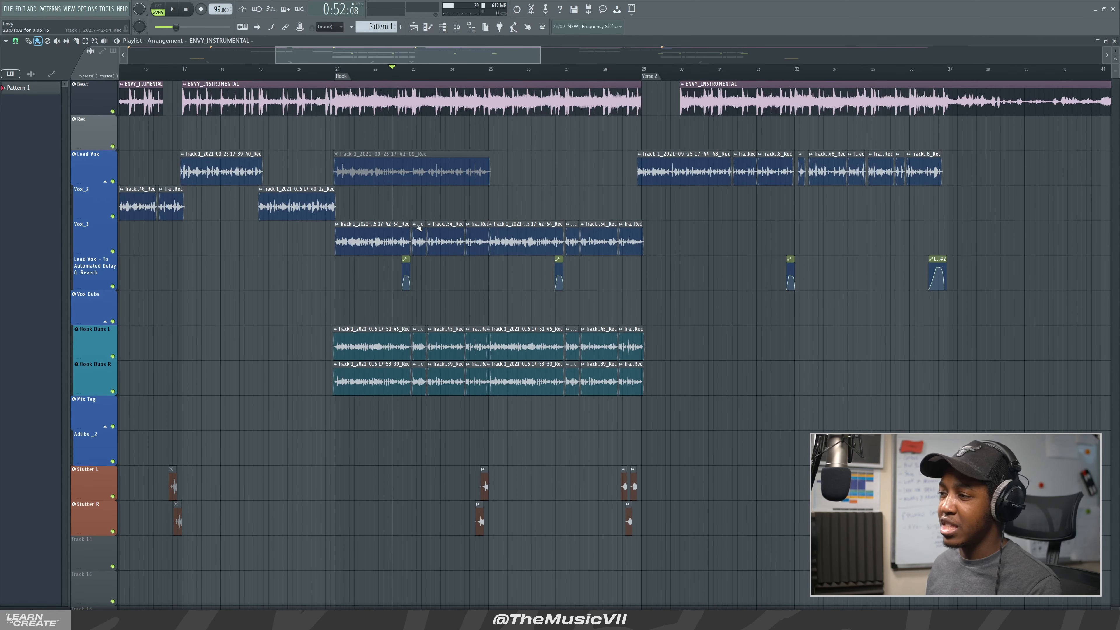
scroll(410, 273, "up", 5, "ctrl")
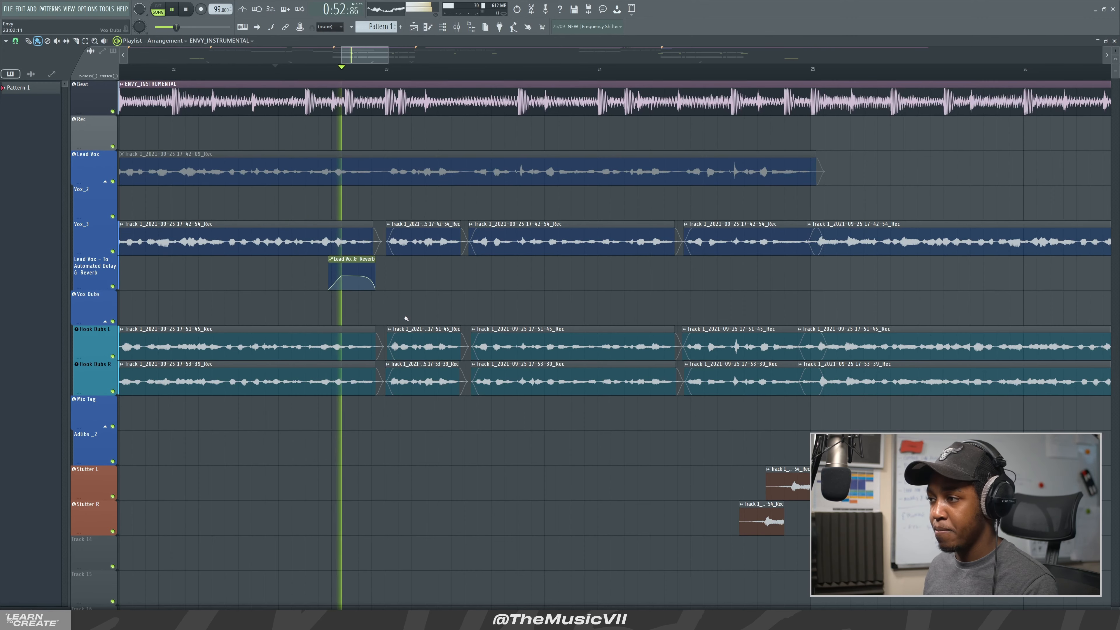
key("space")
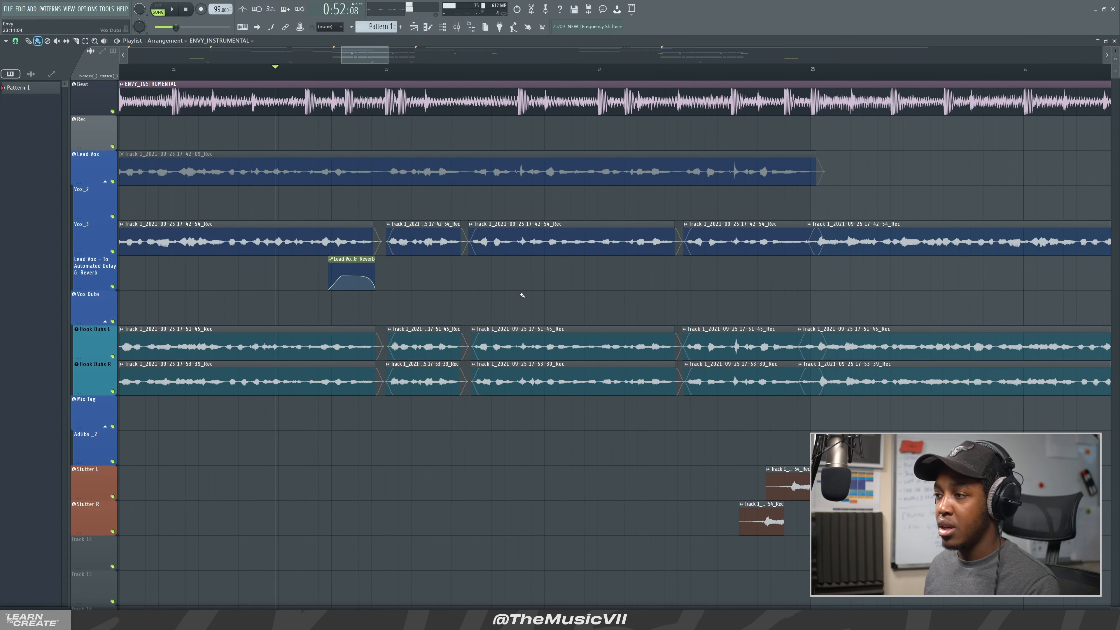
Step: Play the beat from the end of the first Verse 2 Lead Vox clips into the instrumental break, and stop playback
scroll(523, 295, "down", 10, "ctrl")
scroll(505, 197, "down", 2, "ctrl")
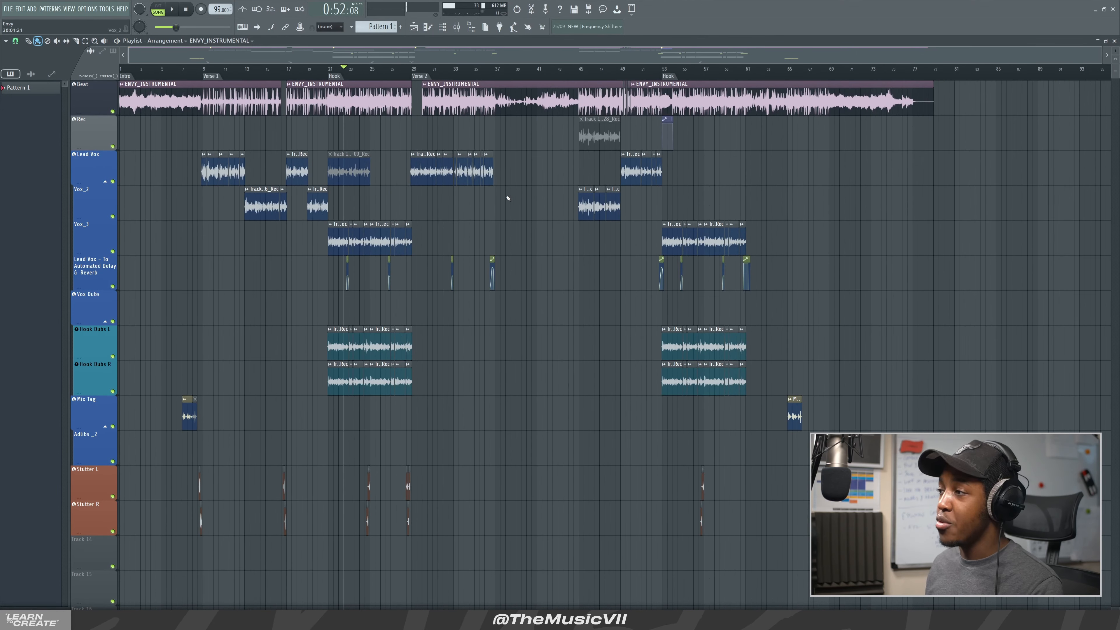
scroll(486, 188, "down", 6)
scroll(469, 189, "up", 6)
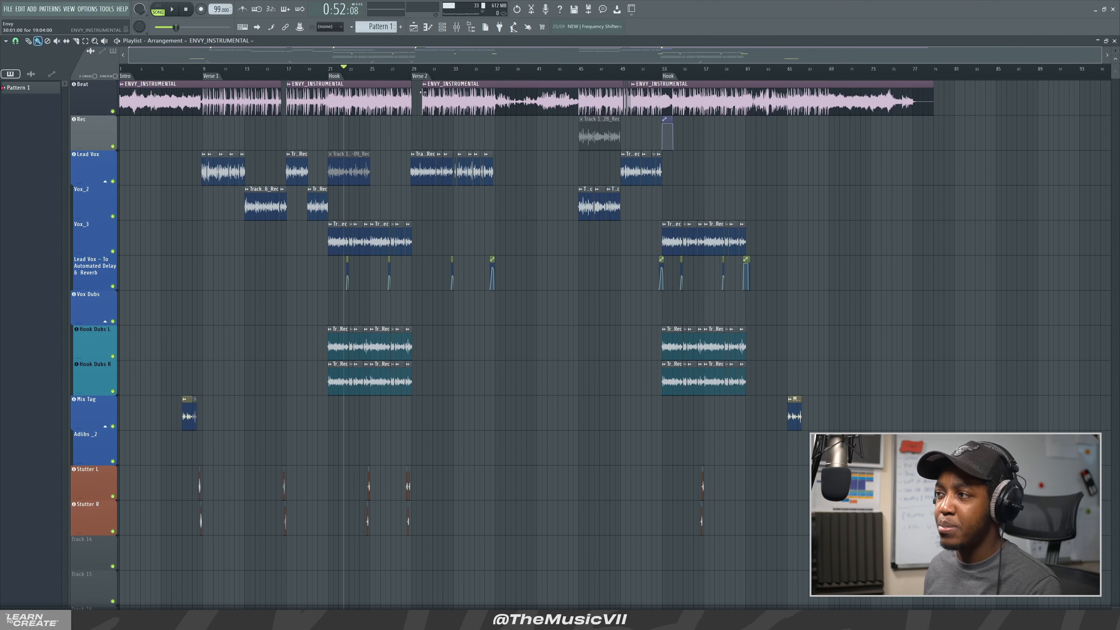
scroll(412, 121, "up", 5, "ctrl")
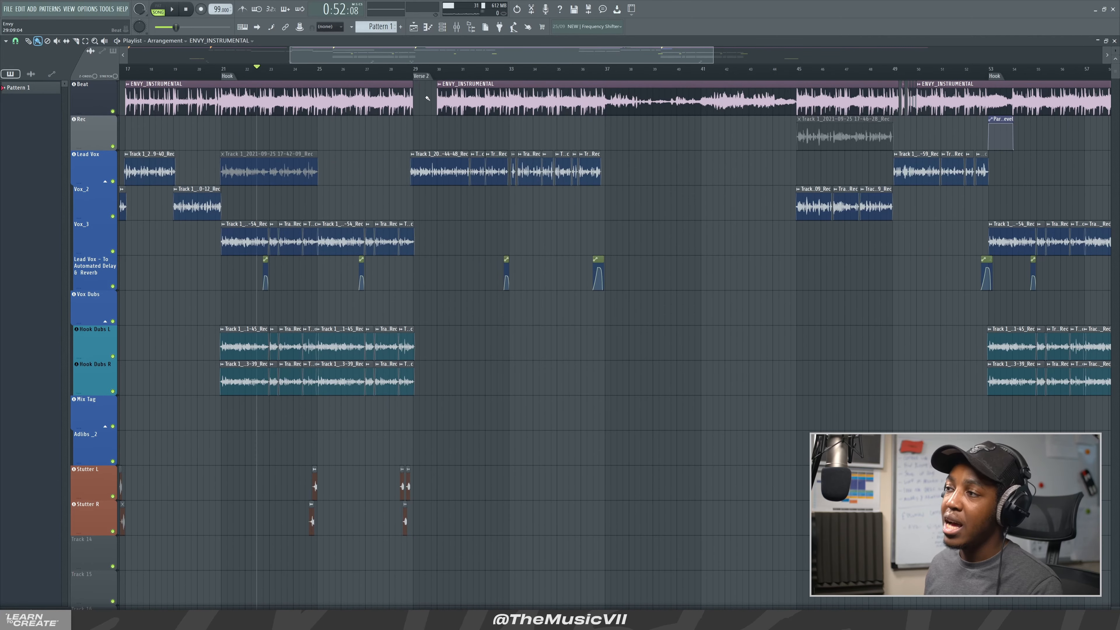
scroll(382, 154, "down", 5, "ctrl")
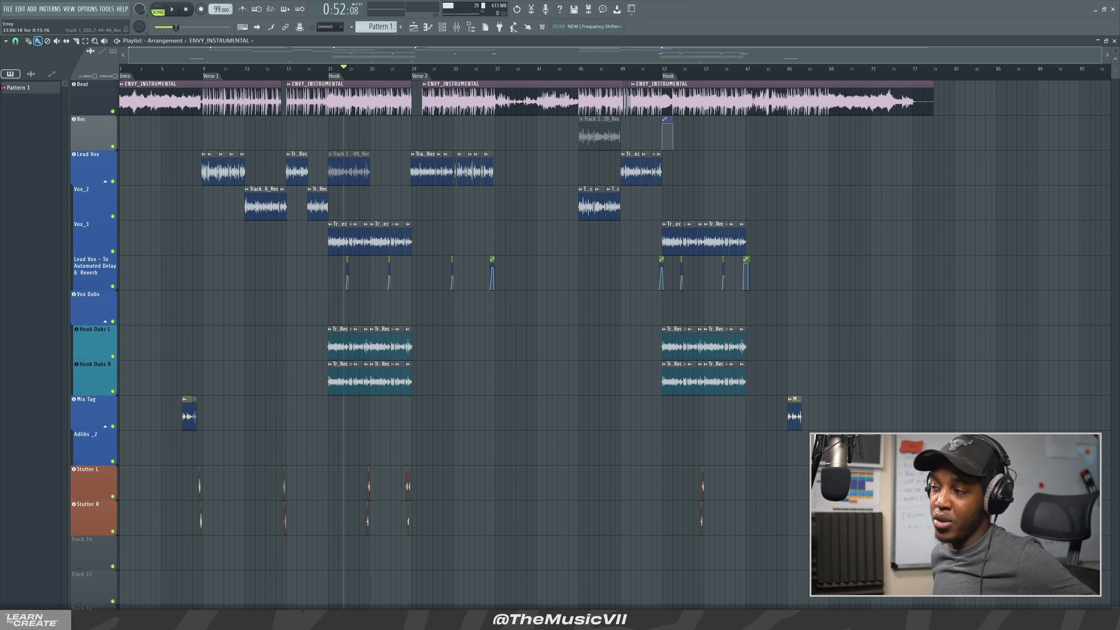
left_click(492, 80)
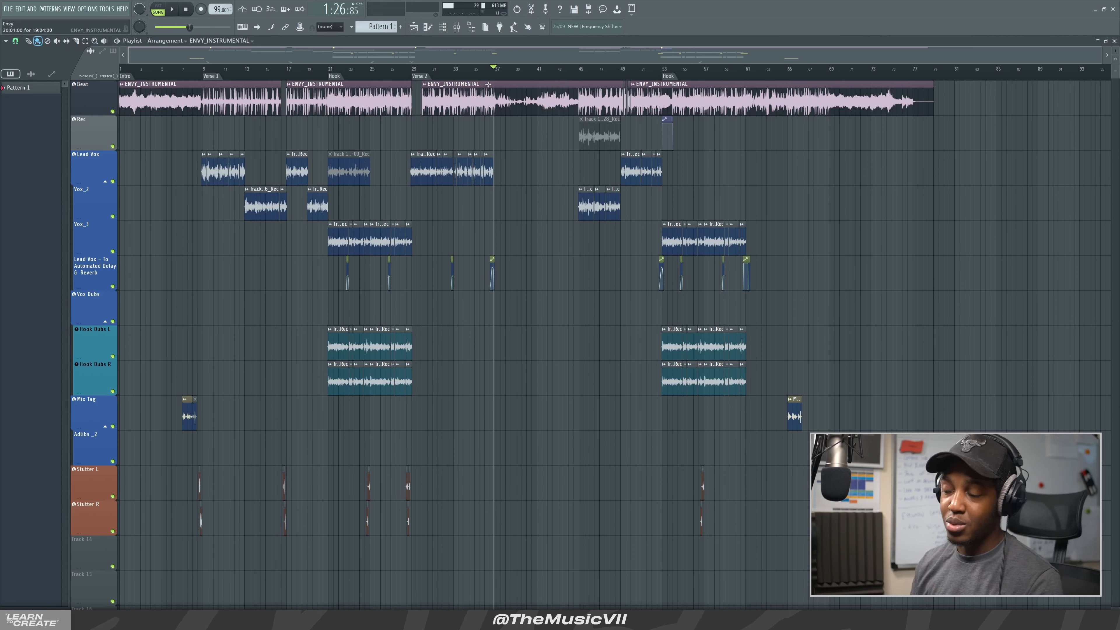
key("space")
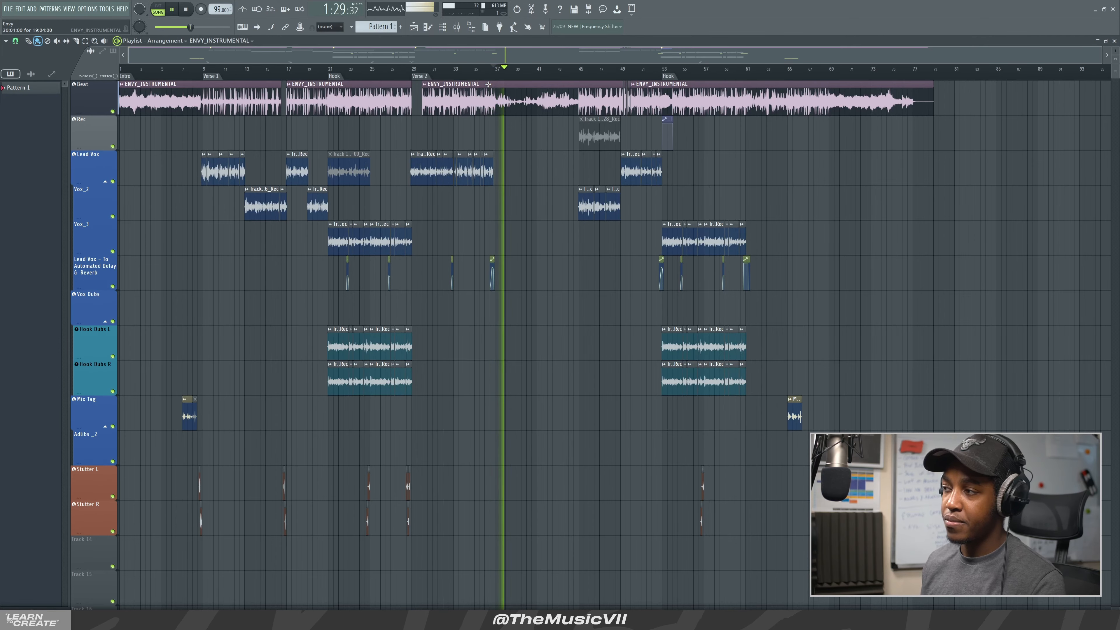
scroll(550, 187, "up", 5)
key("space")
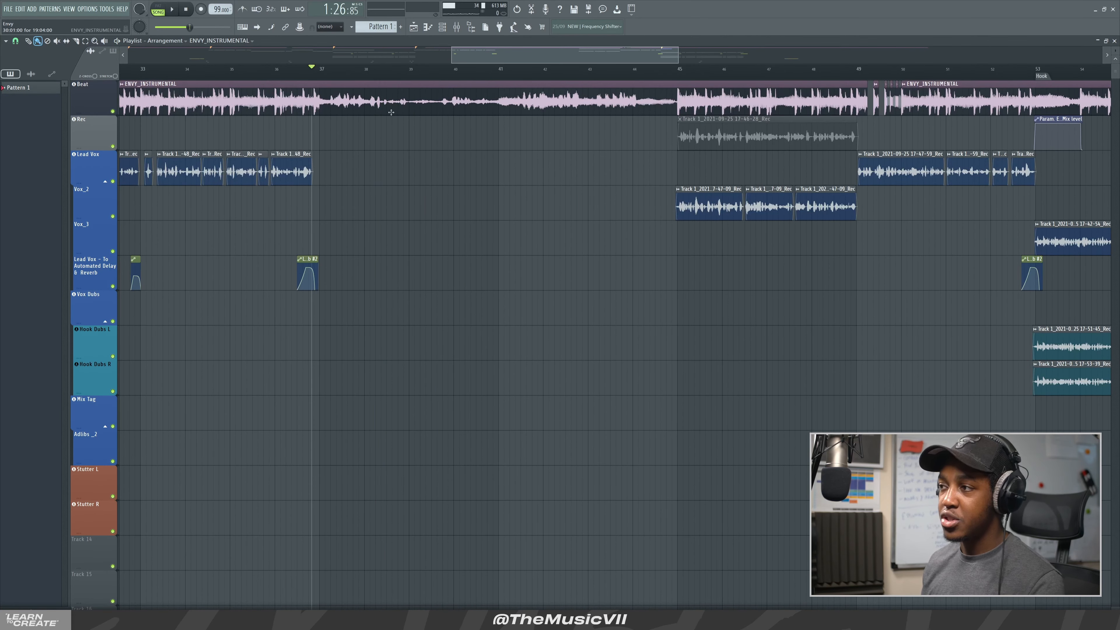
Step: Play the instrumental break from about bar 41, skip ahead to just before the vocals return at bar 45, and stop playback
left_click_drag(342, 69, 488, 88)
key("space")
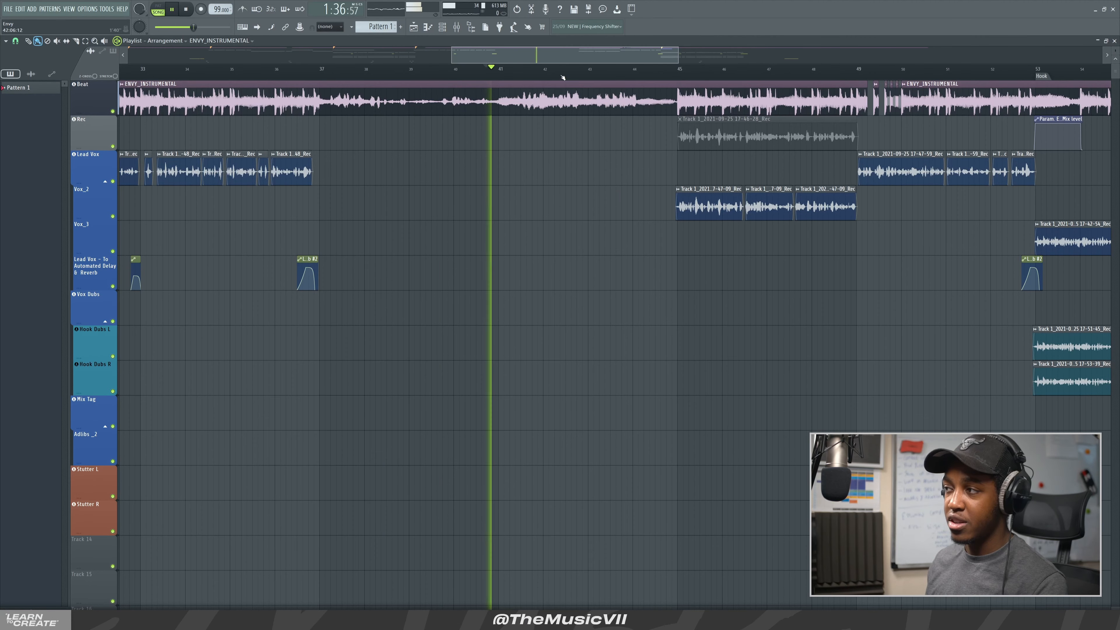
left_click(657, 71)
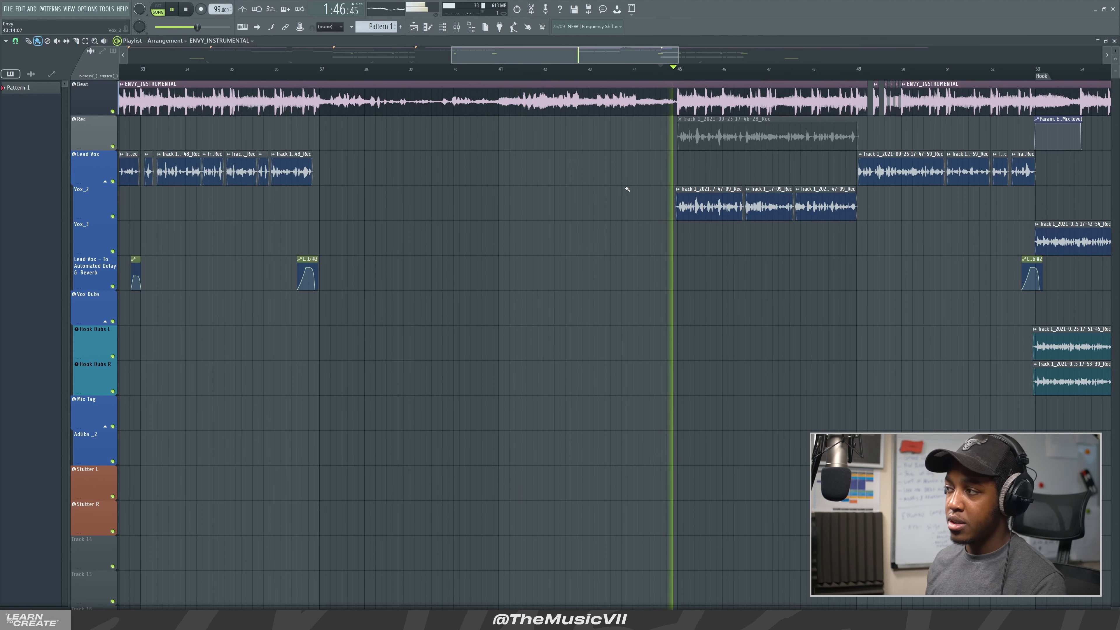
key("space")
scroll(625, 216, "down", 5)
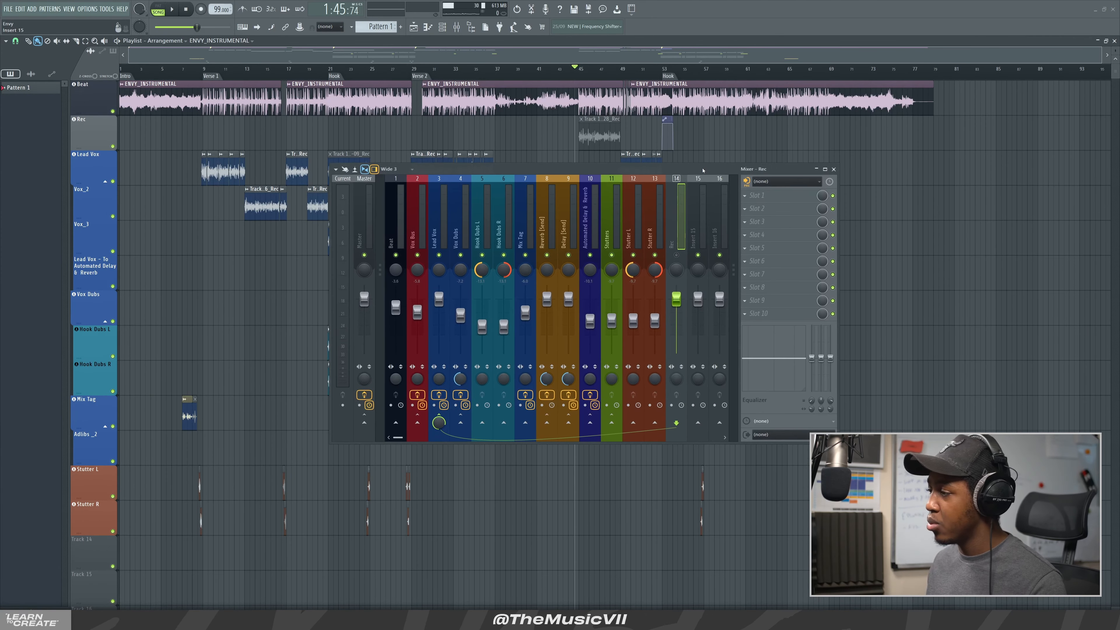
Step: Widen the mixer and review the effect slots on the Stutters, Mix Tag, Delay (Send), Vox Bus and Lead Vox tracks
left_click_drag(703, 171, 702, 168)
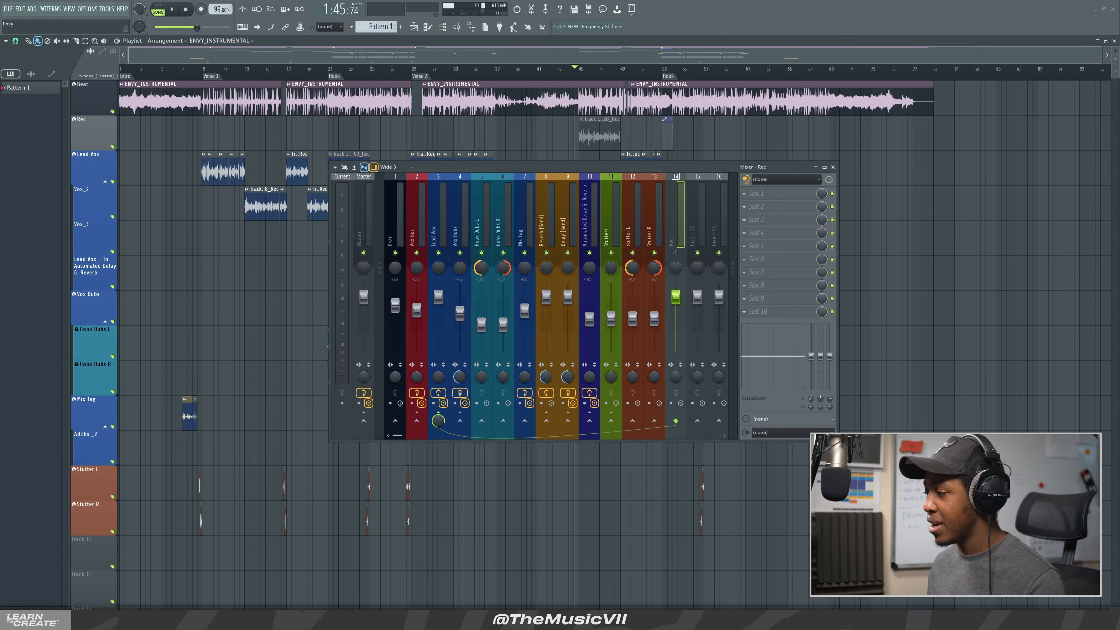
left_click_drag(835, 439, 946, 449)
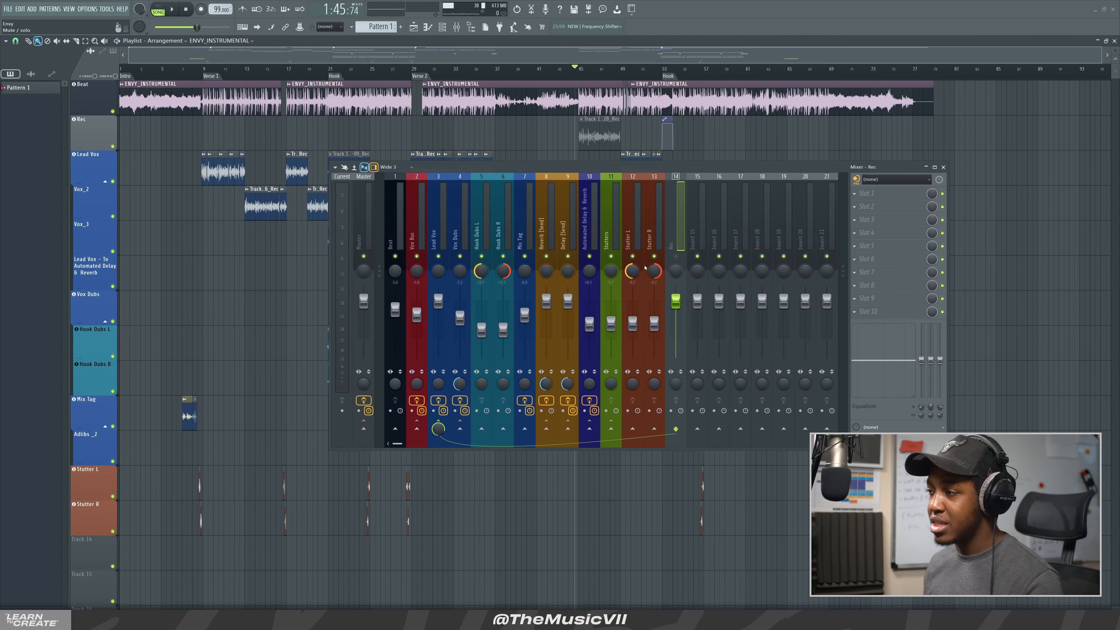
left_click(611, 229)
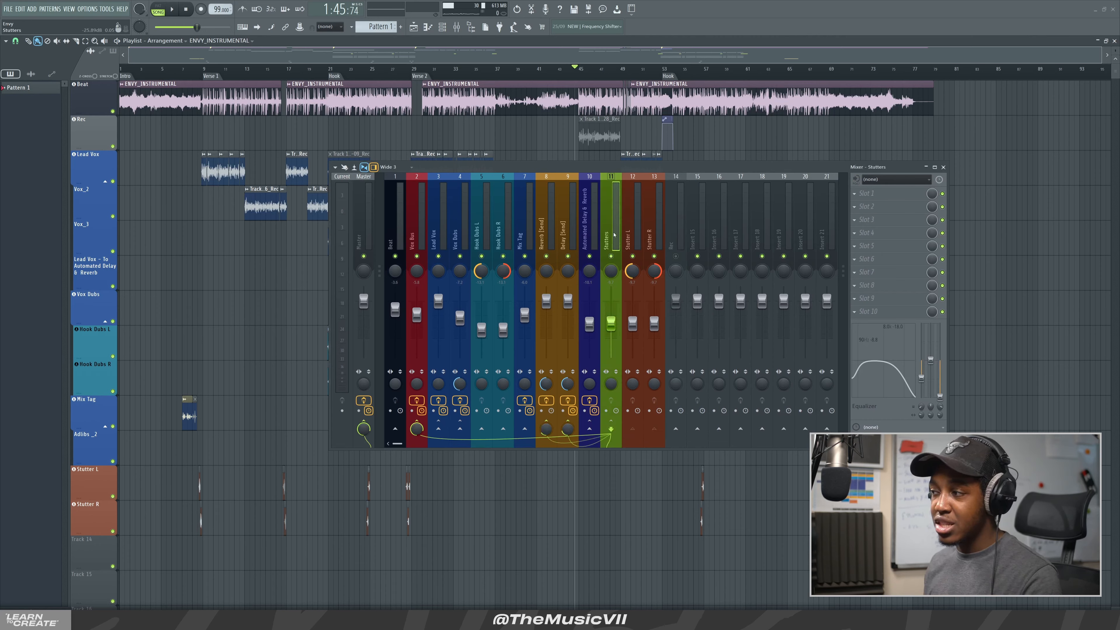
left_click(548, 229)
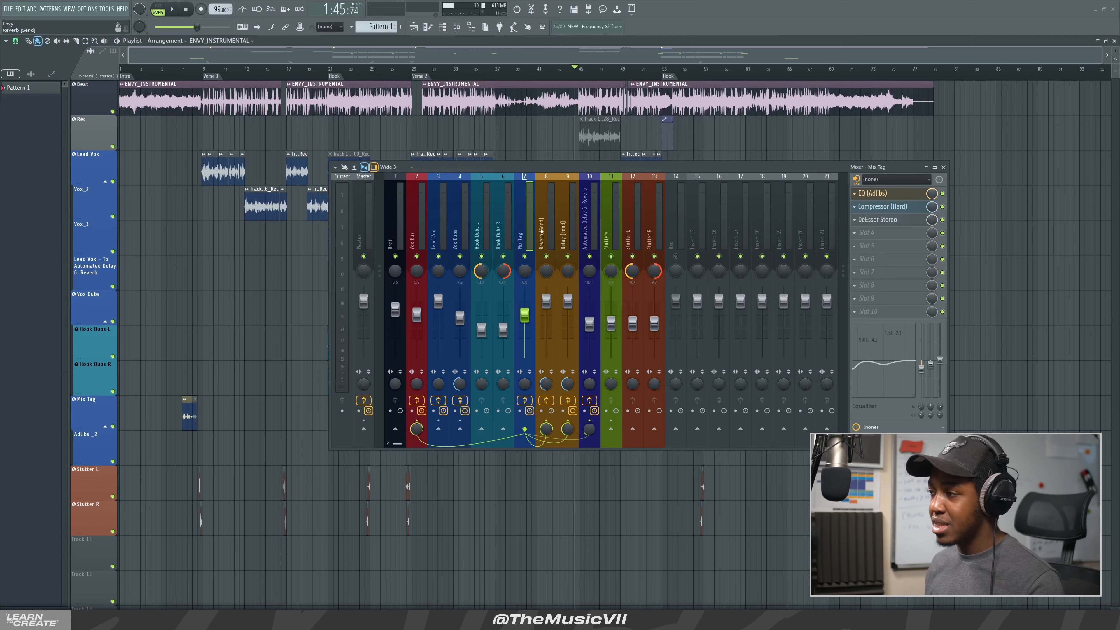
left_click(559, 229)
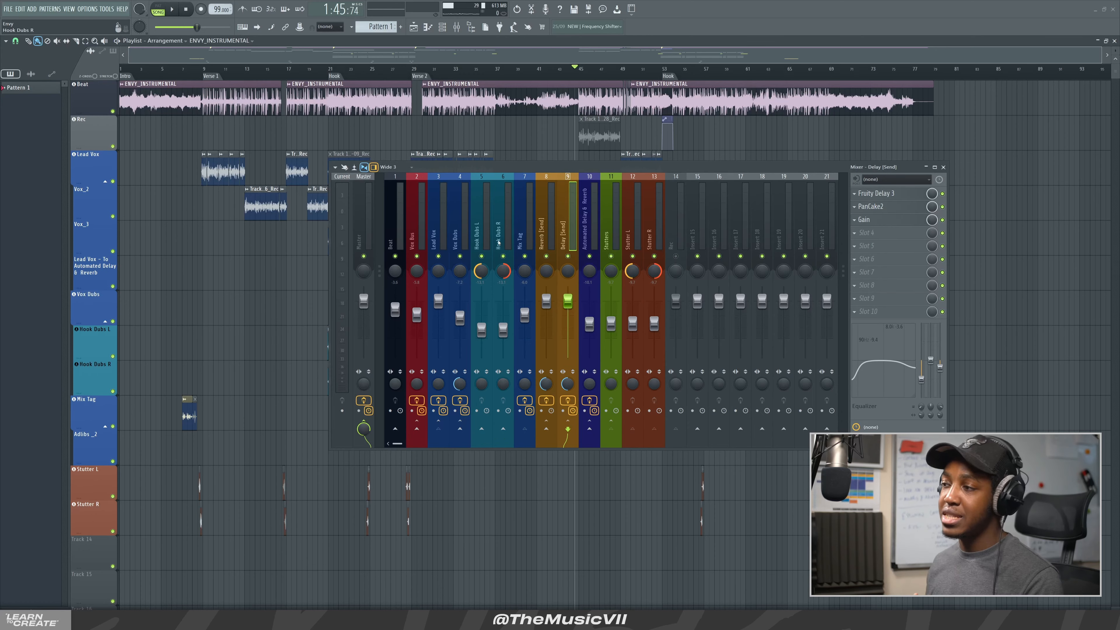
left_click(412, 223)
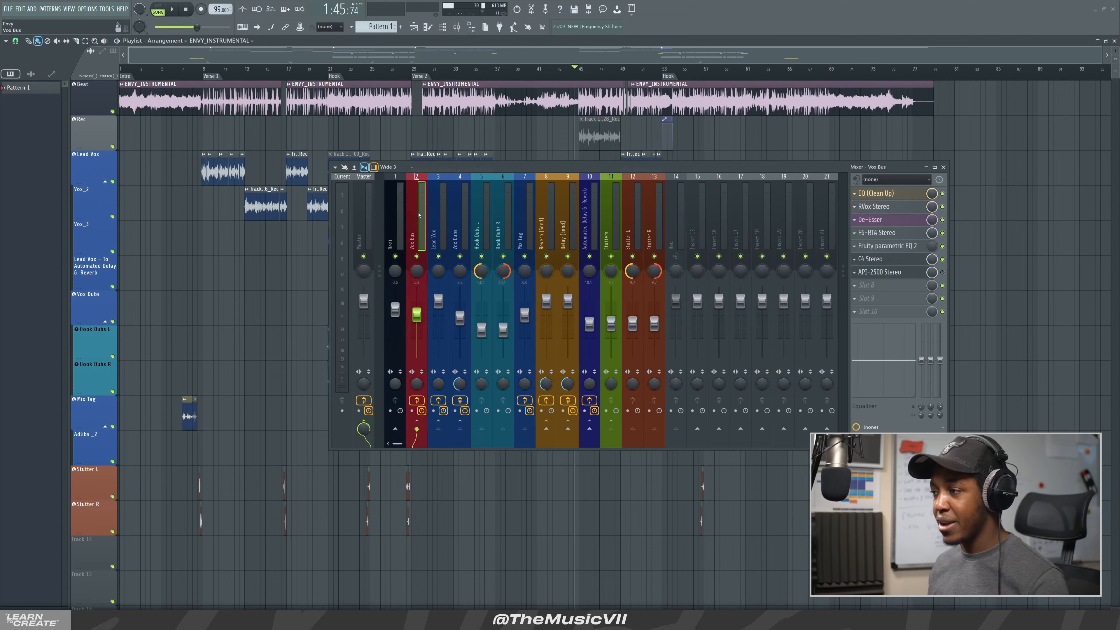
left_click(437, 225)
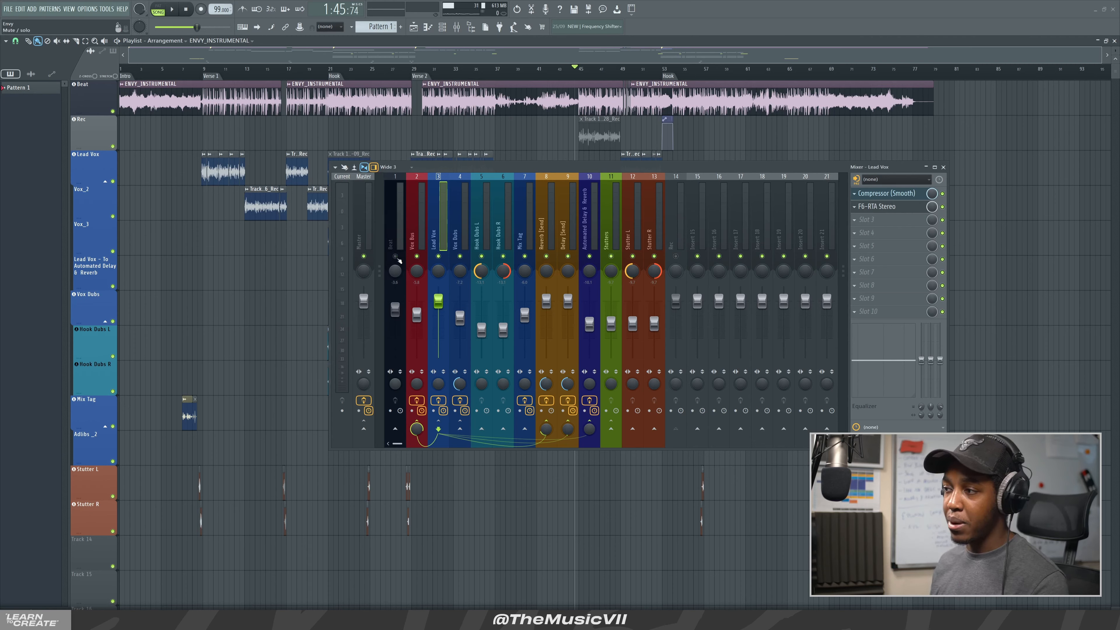
Step: Solo Lead Vox with the Reverb and Delay sends muted, and disable the effects on the Lead Vox, Vox Bus and Master tracks
left_click(461, 257)
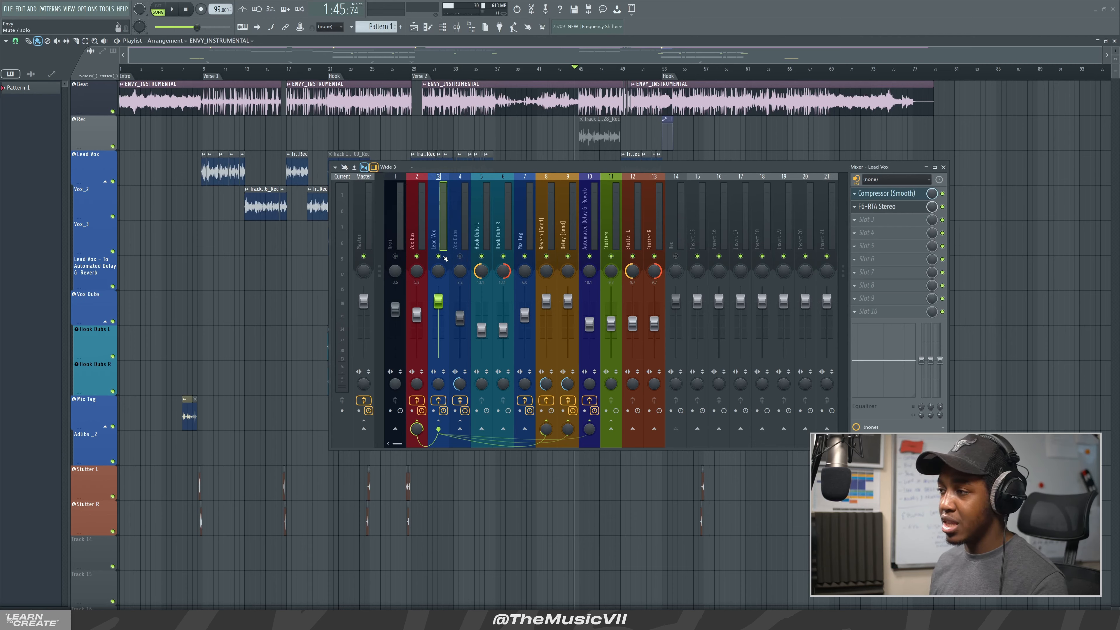
right_click(443, 257)
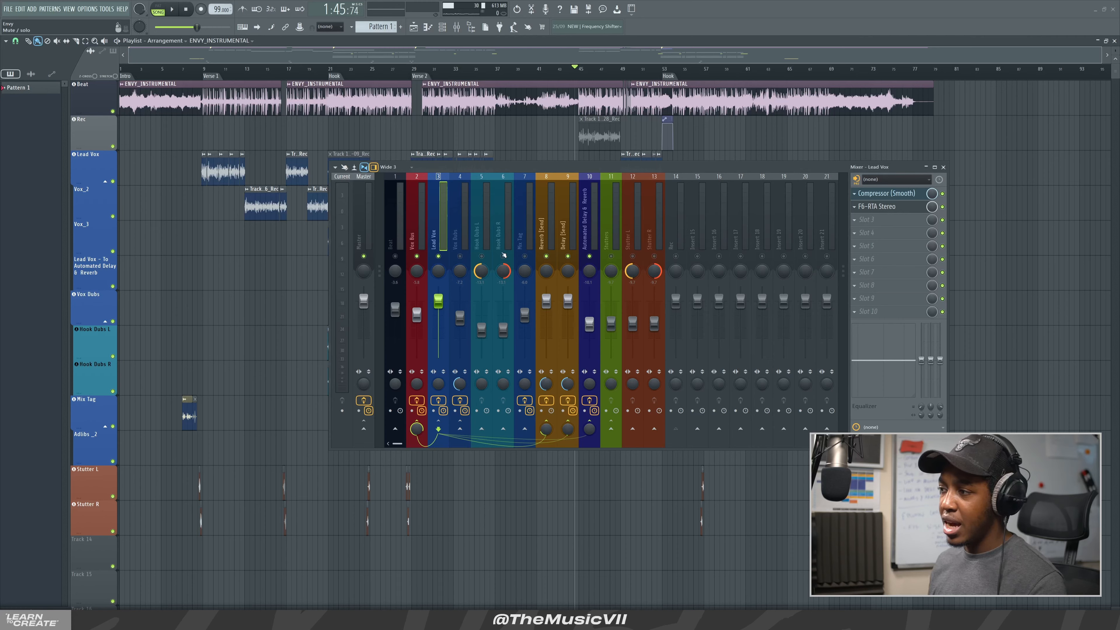
left_click(546, 257)
left_click(568, 256)
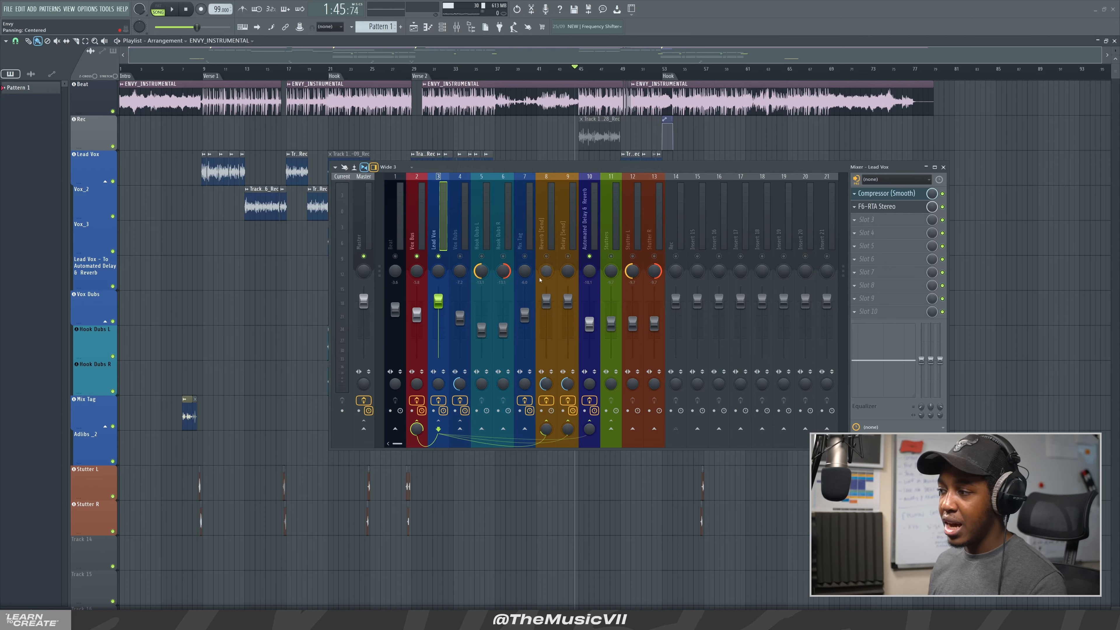
left_click(416, 258)
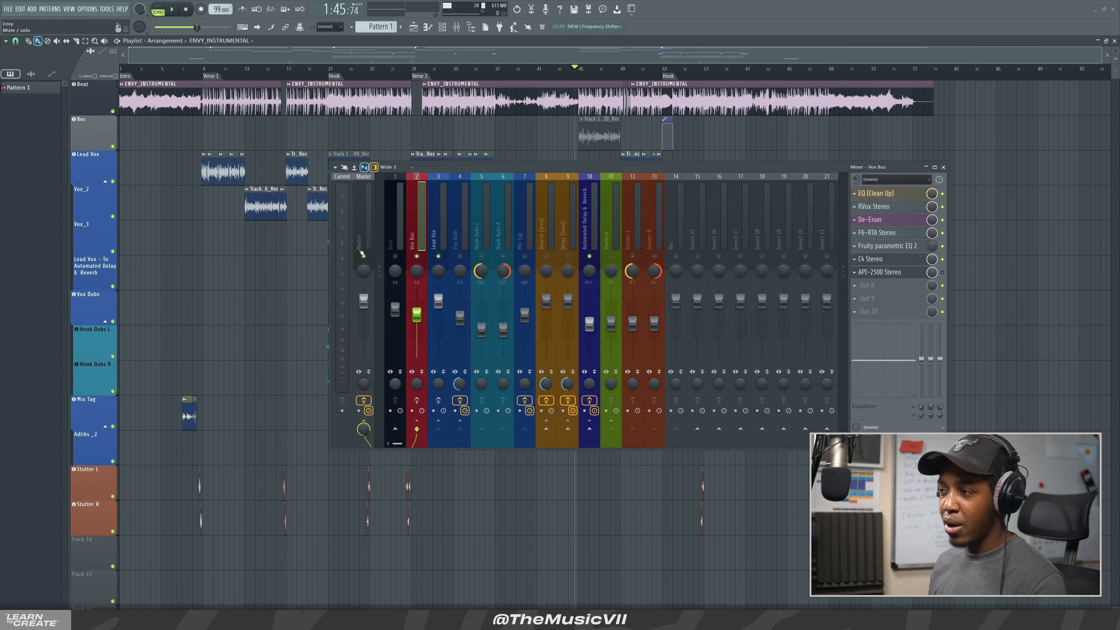
left_click(362, 250)
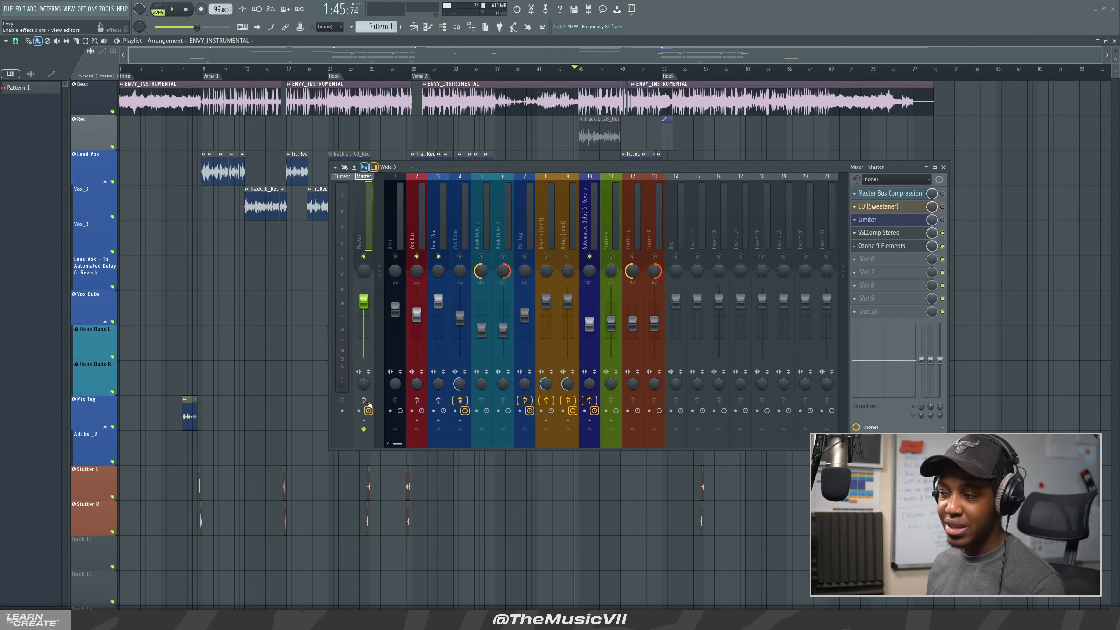
Step: Play the unprocessed lead vocal from just before Verse 1, select the Lead Vox mixer track, and stop playback
left_click(199, 75)
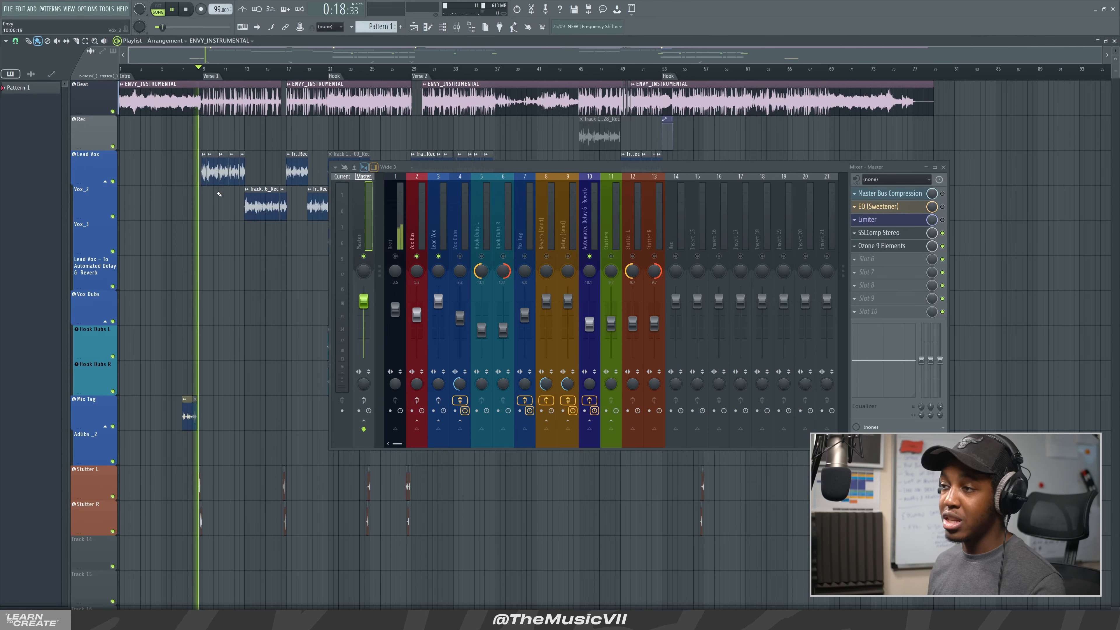
key("space")
scroll(250, 248, "up", 2, "ctrl")
scroll(250, 248, "up", 4, "ctrl")
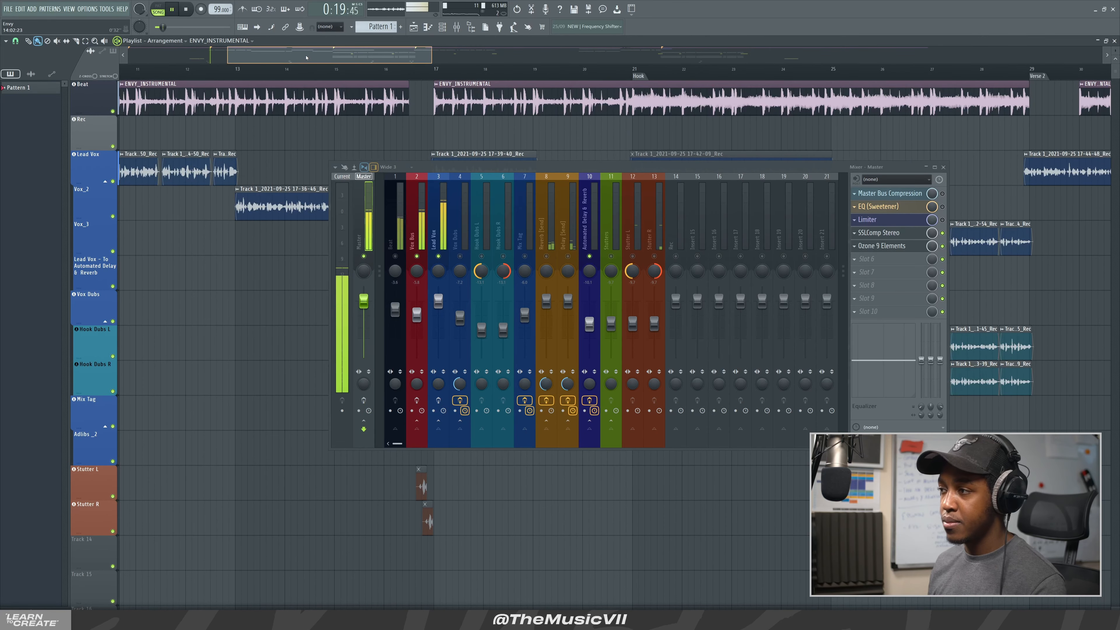
left_click_drag(291, 56, 259, 55)
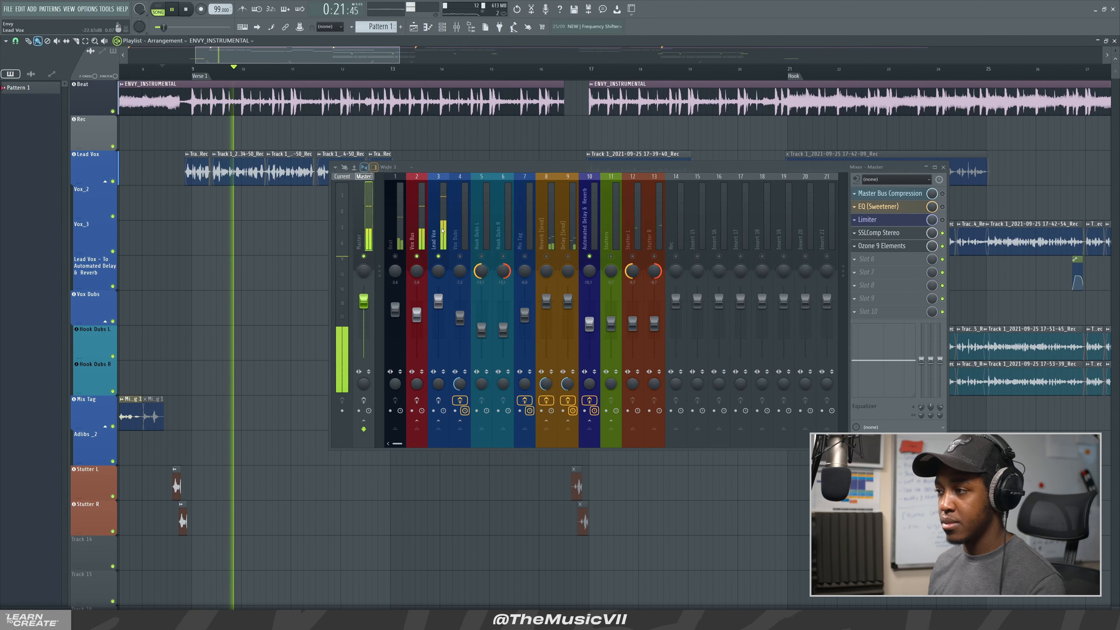
left_click(441, 229)
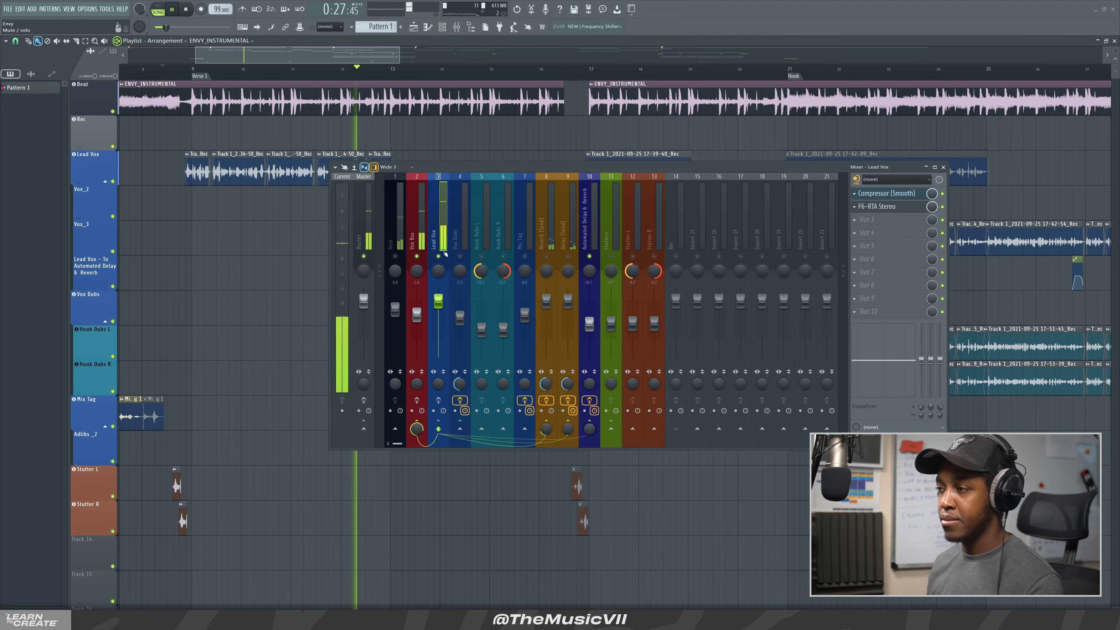
left_click_drag(471, 168, 506, 166)
key("space")
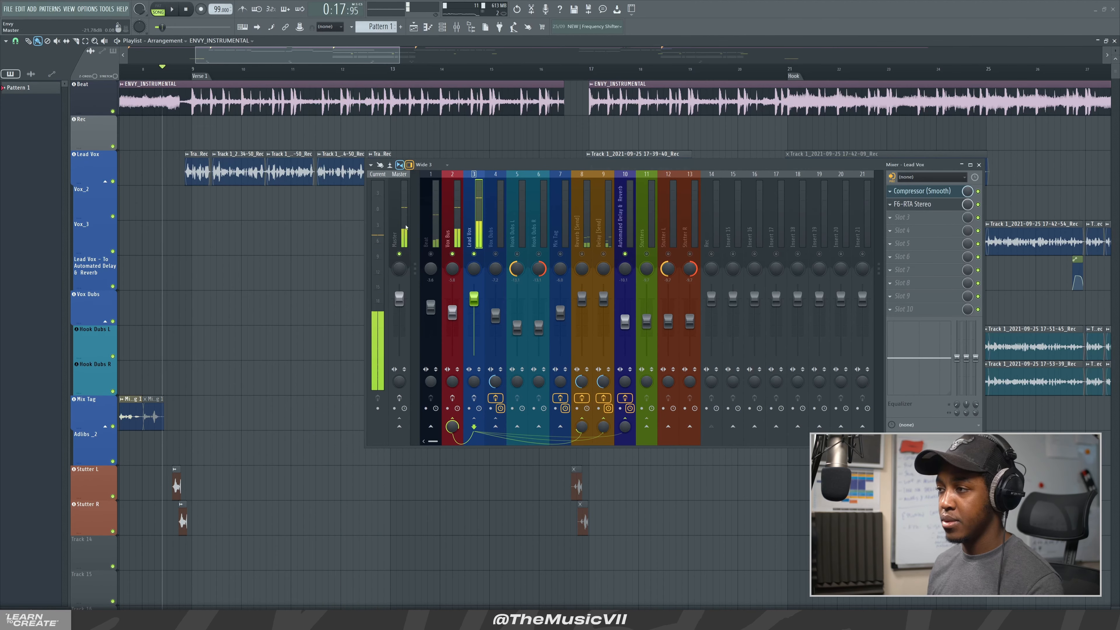
Step: Re-enable the Lead Vox effects and play Verse 1 with the Compressor (Smooth) window open, moving the mixer clear of it
left_click(473, 398)
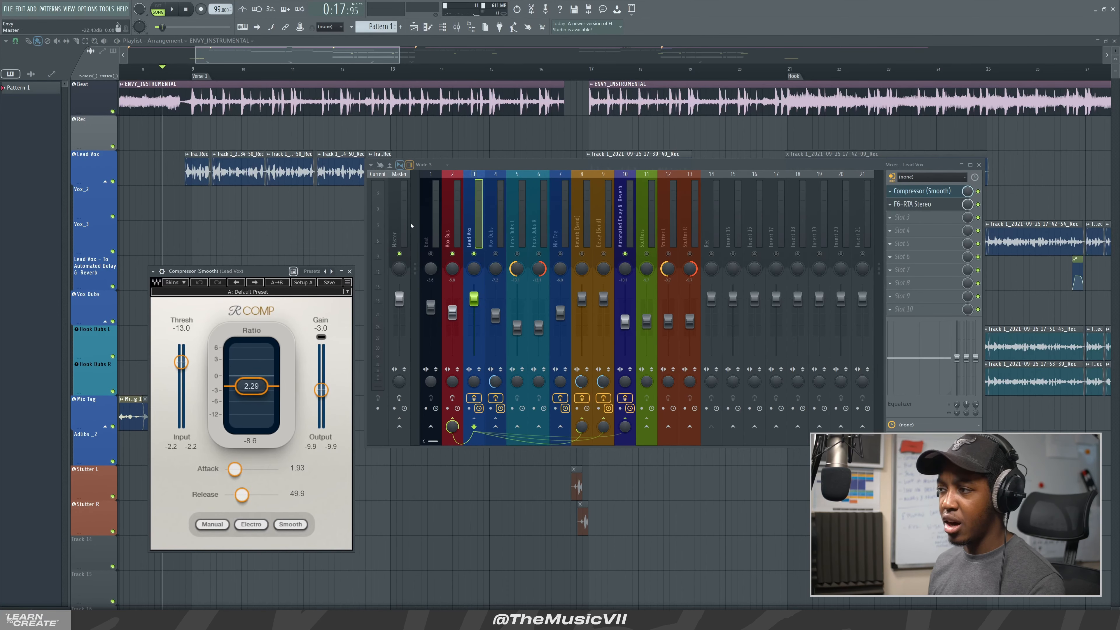
left_click_drag(533, 168, 584, 165)
key("space")
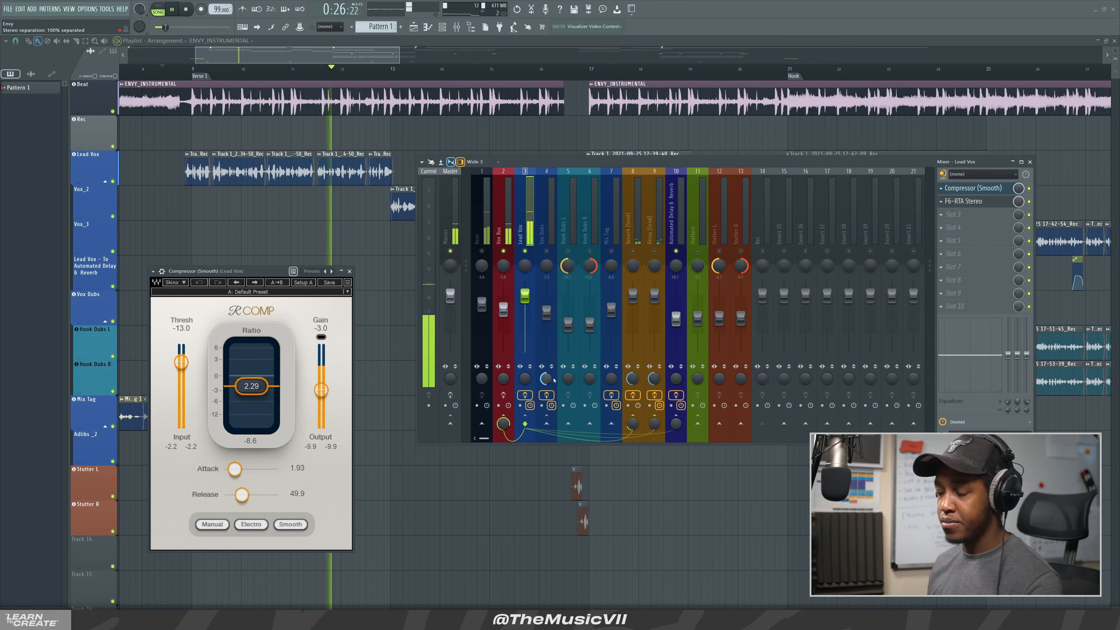
left_click_drag(576, 163, 683, 135)
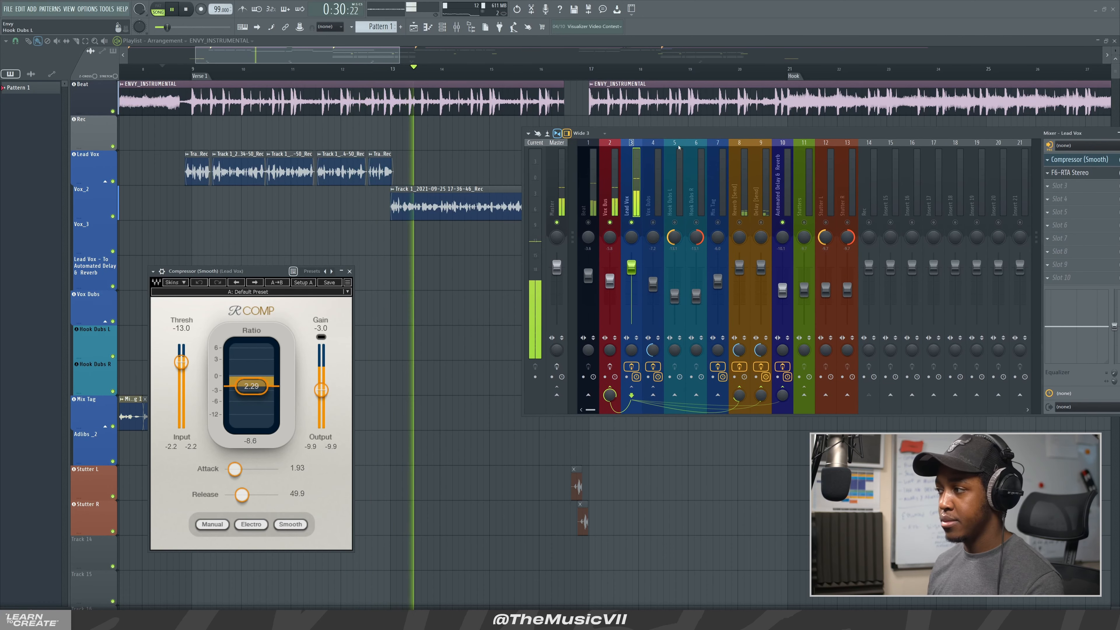
key("space")
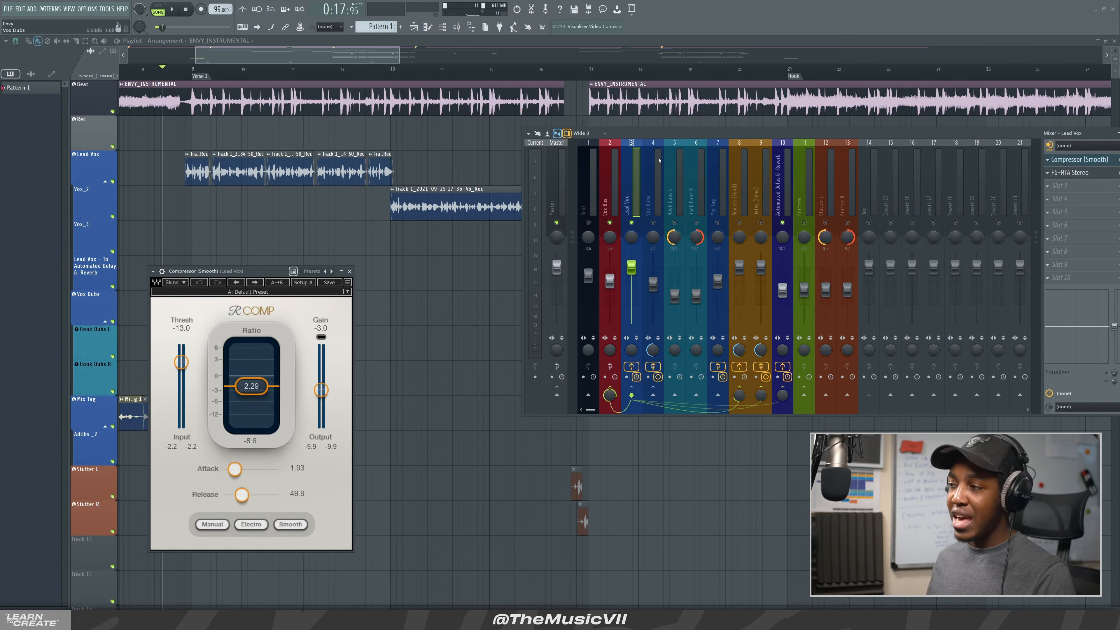
Step: Check the Compressor (Smooth) settings on Lead Vox, and play the compressed vocal from about bar 12 of Verse 1
left_click_drag(662, 139, 603, 175)
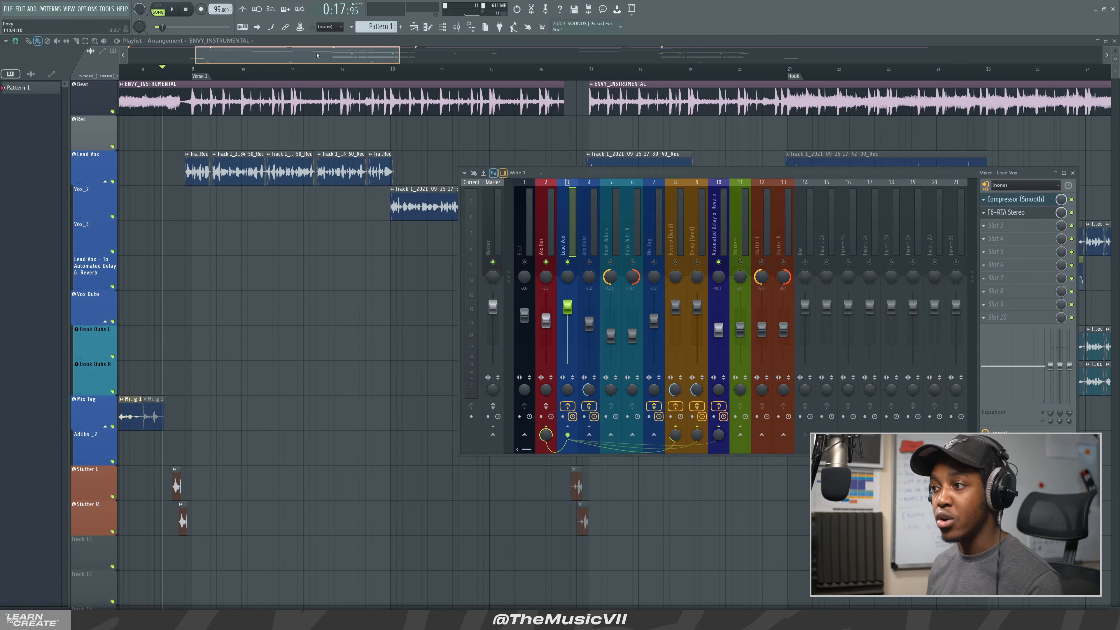
left_click_drag(316, 55, 332, 56)
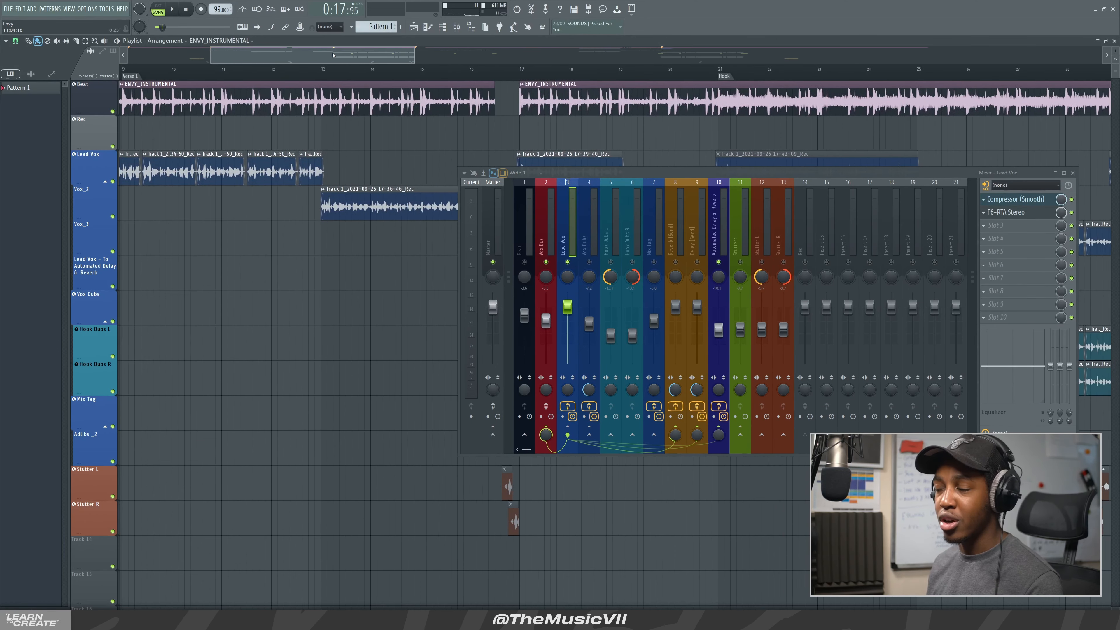
left_click(1025, 203)
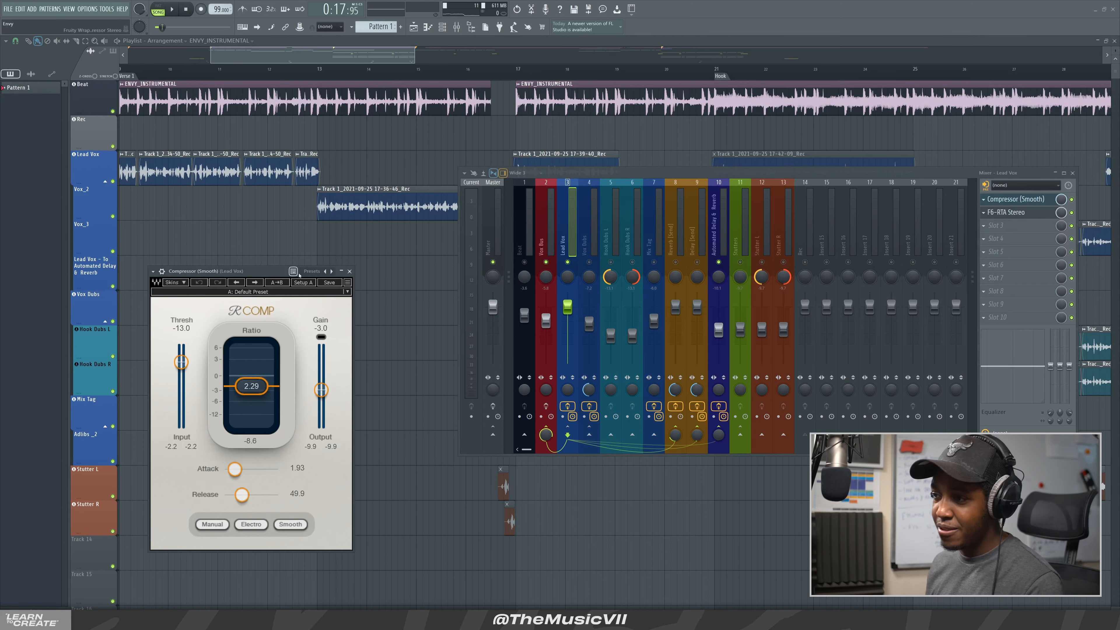
left_click(276, 74)
key("space")
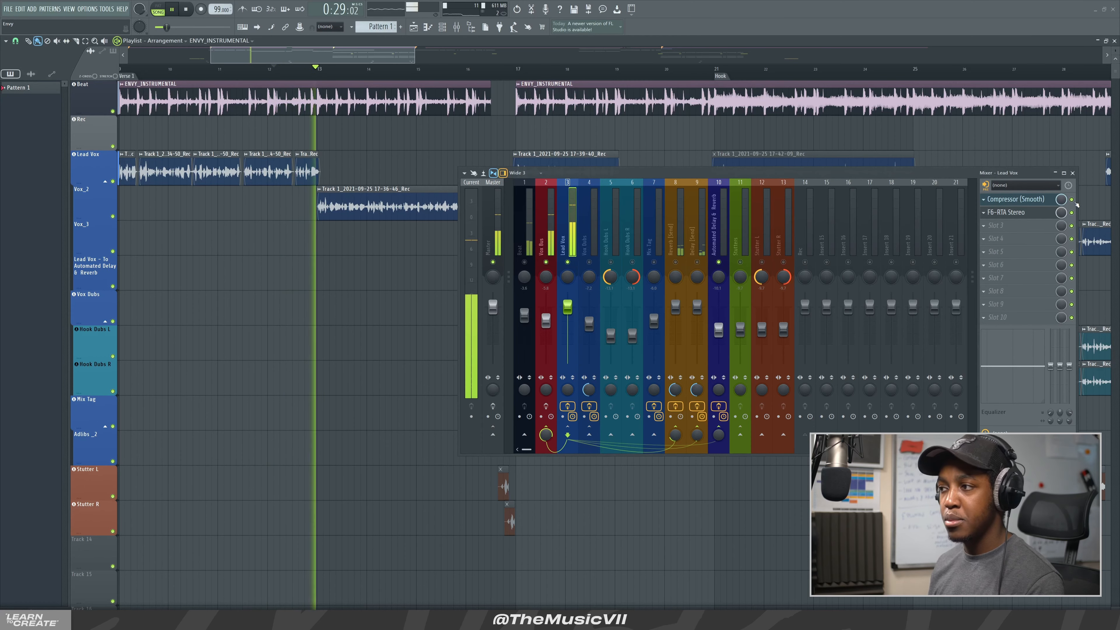
key("space")
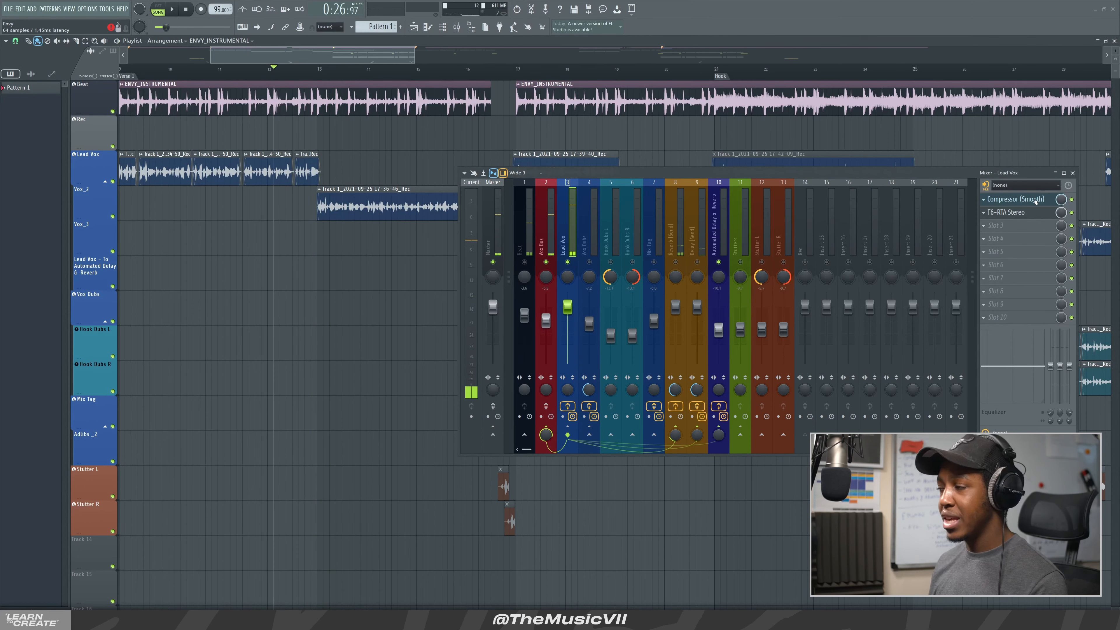
Step: Open the F6-RTA Stereo equalizer on Lead Vox, move the mixer clear of it, and select band 5
left_click(1022, 214)
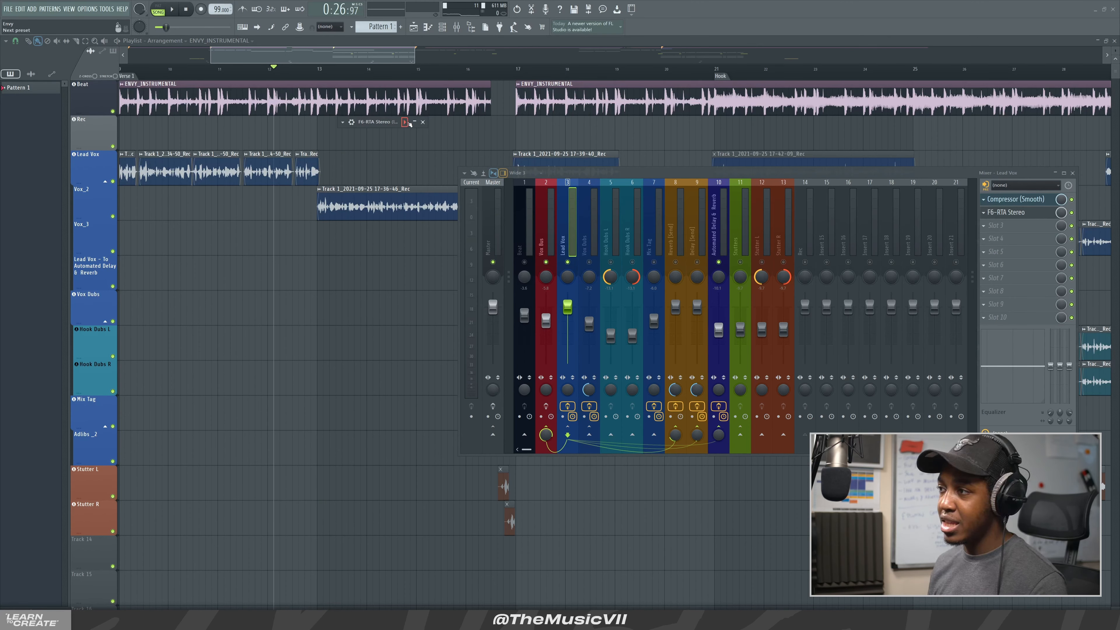
left_click(344, 123)
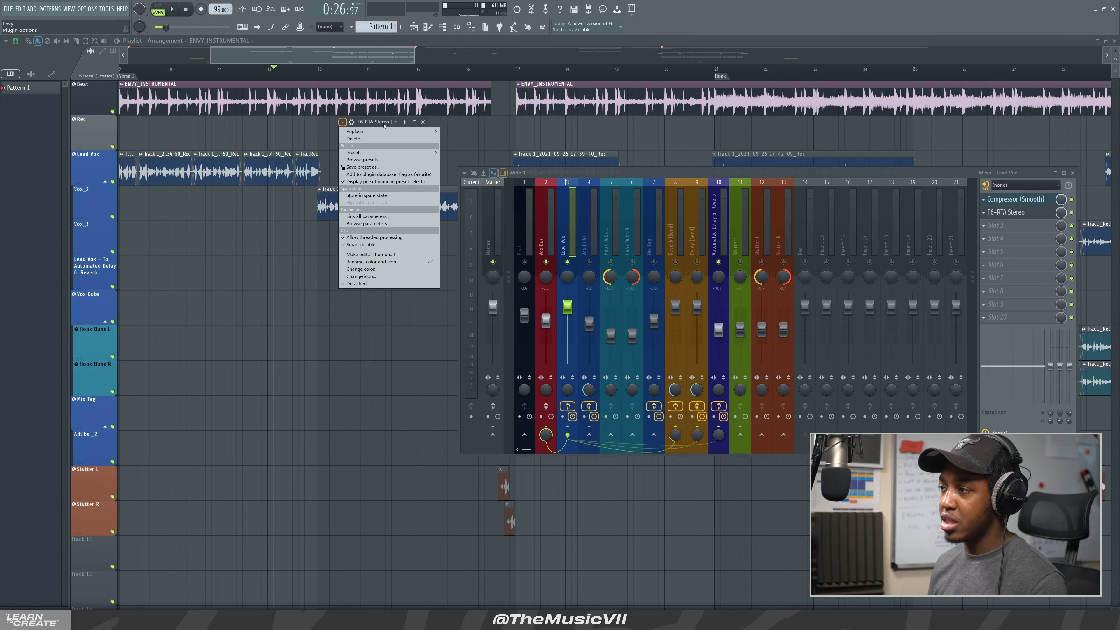
left_click(406, 122)
left_click_drag(394, 124, 344, 125)
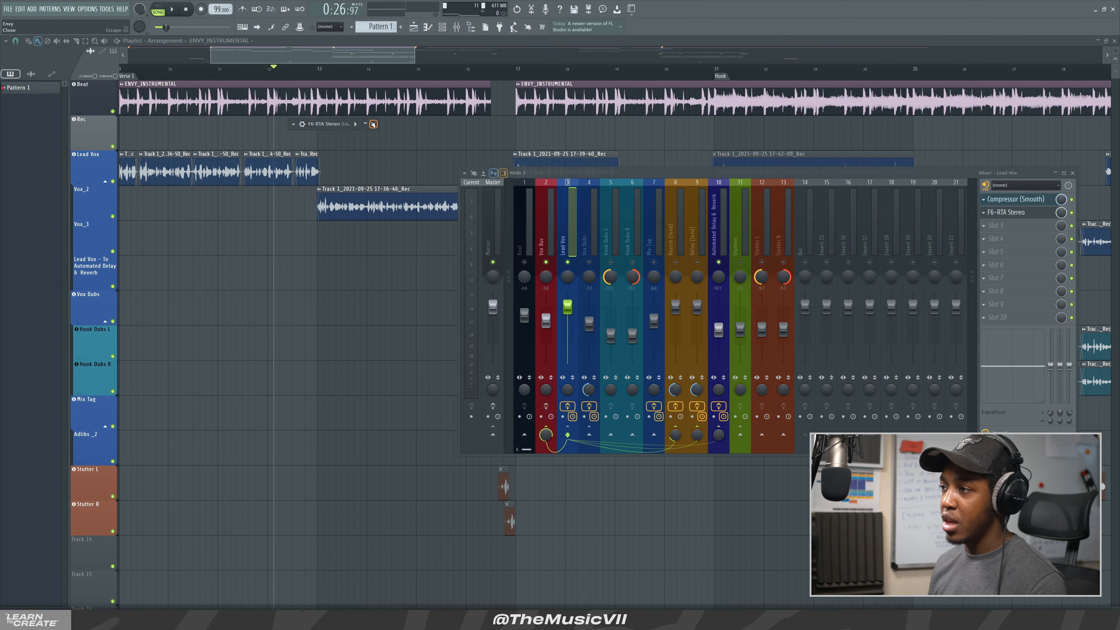
left_click(370, 124)
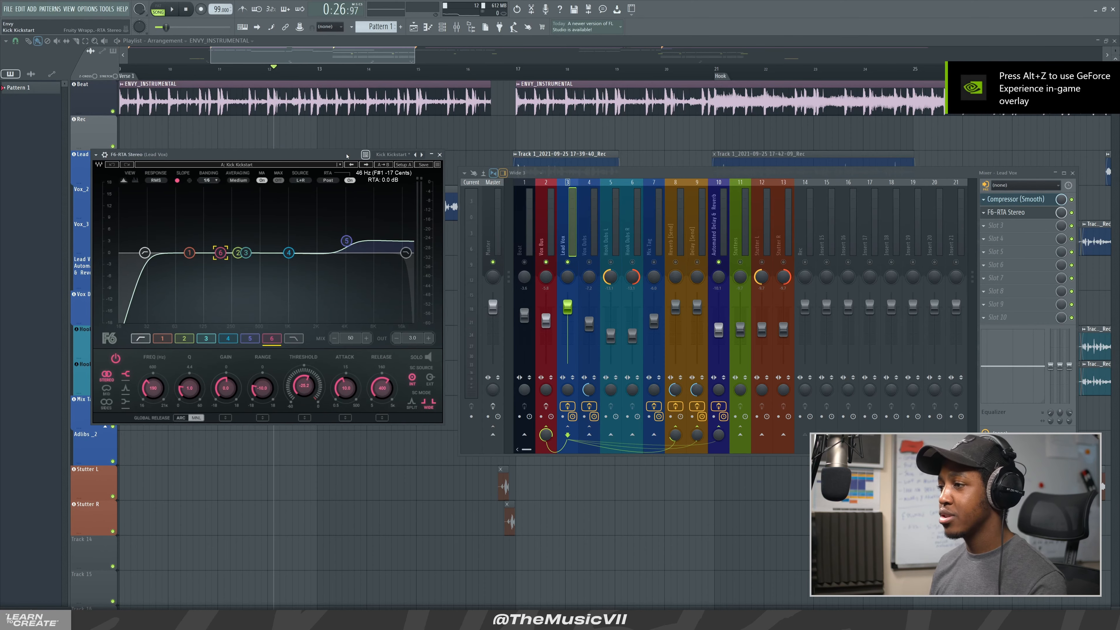
left_click_drag(592, 177, 606, 150)
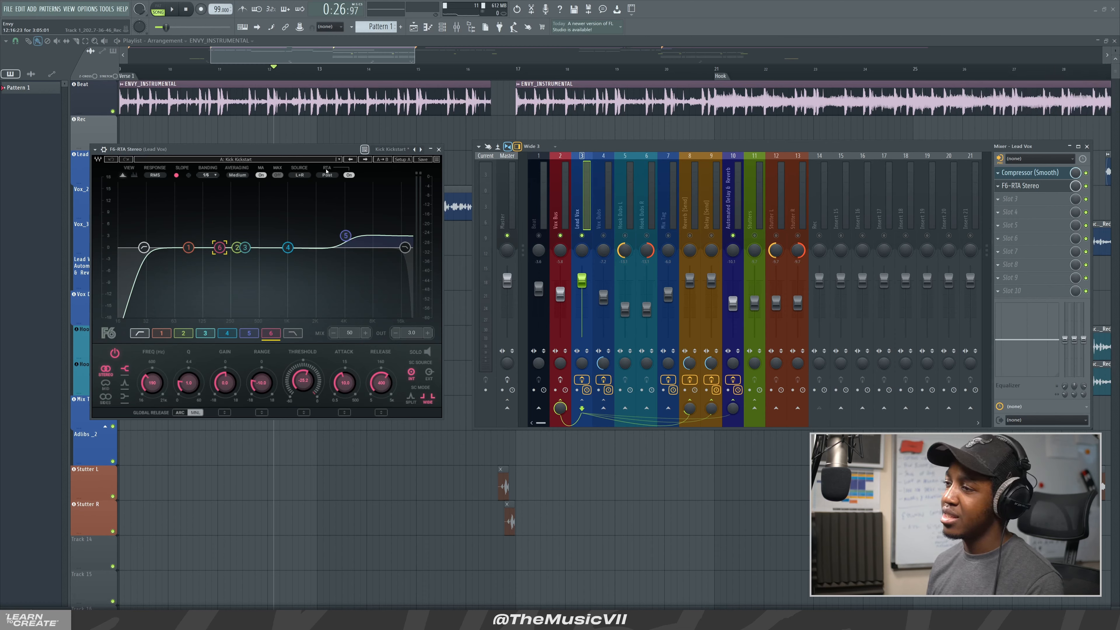
left_click(345, 237)
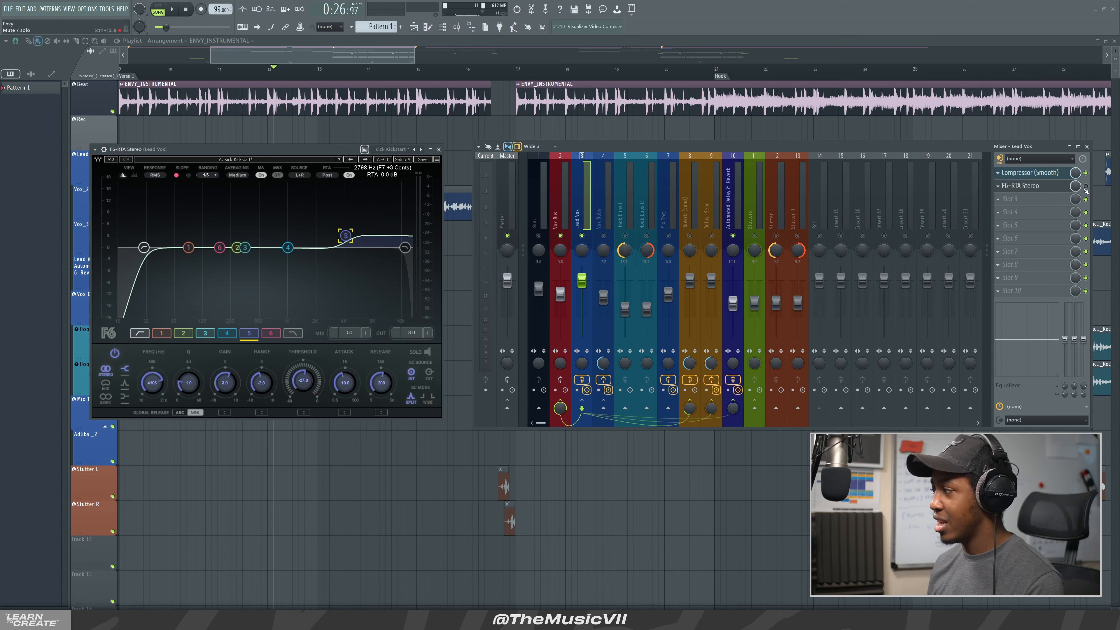
Step: Play the lead vocal with F6-RTA Stereo bypassed, re-enable it during playback to compare, and stop
key("space")
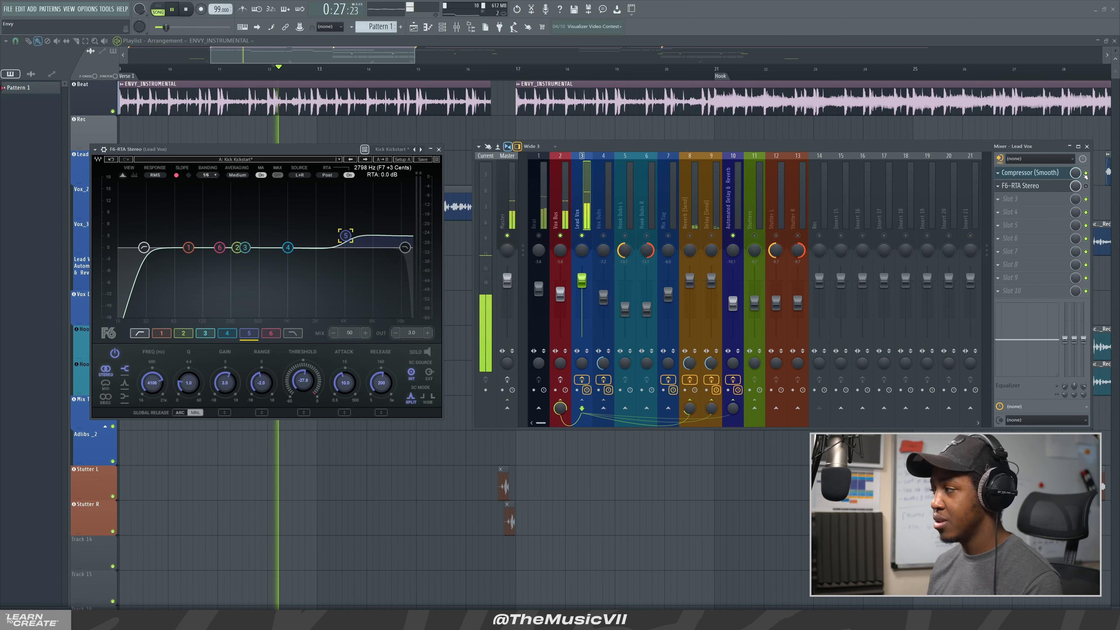
key("space")
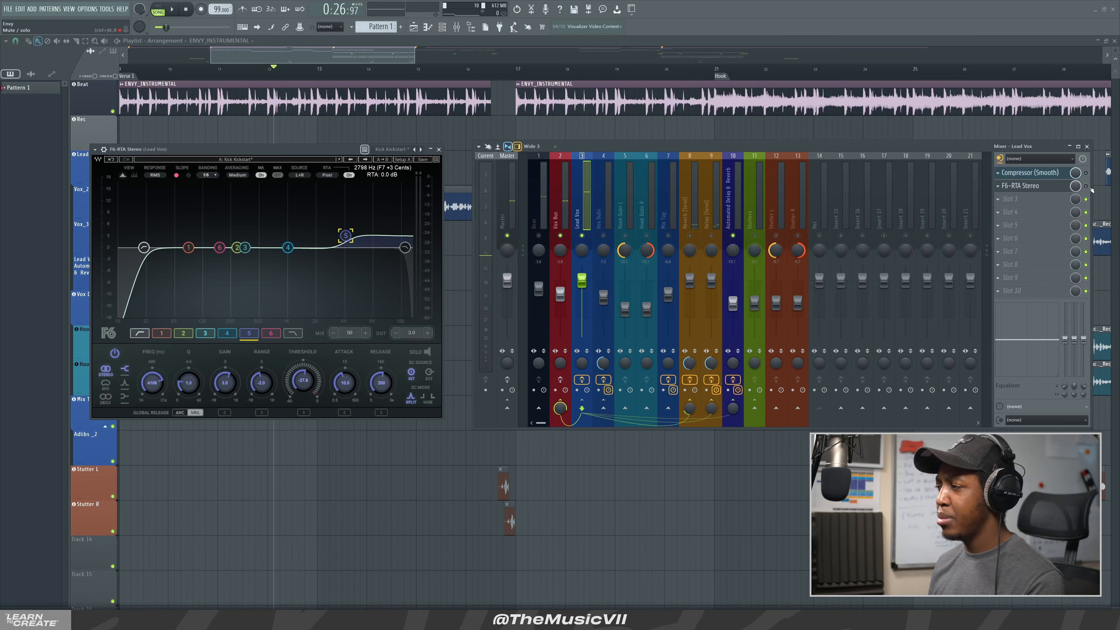
key("space")
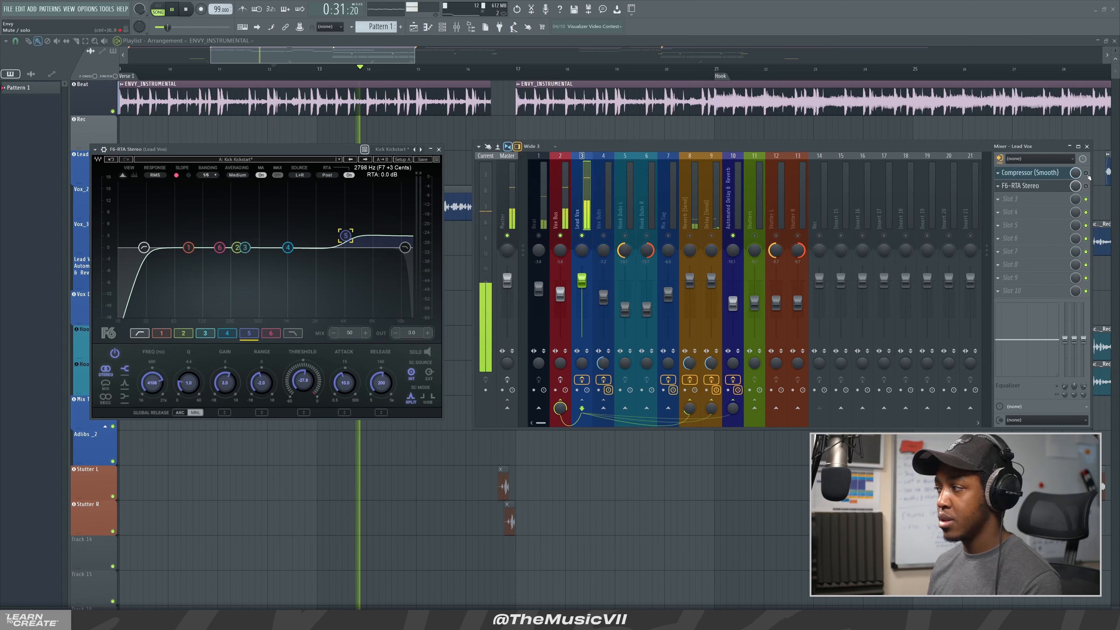
key("space")
key("space")
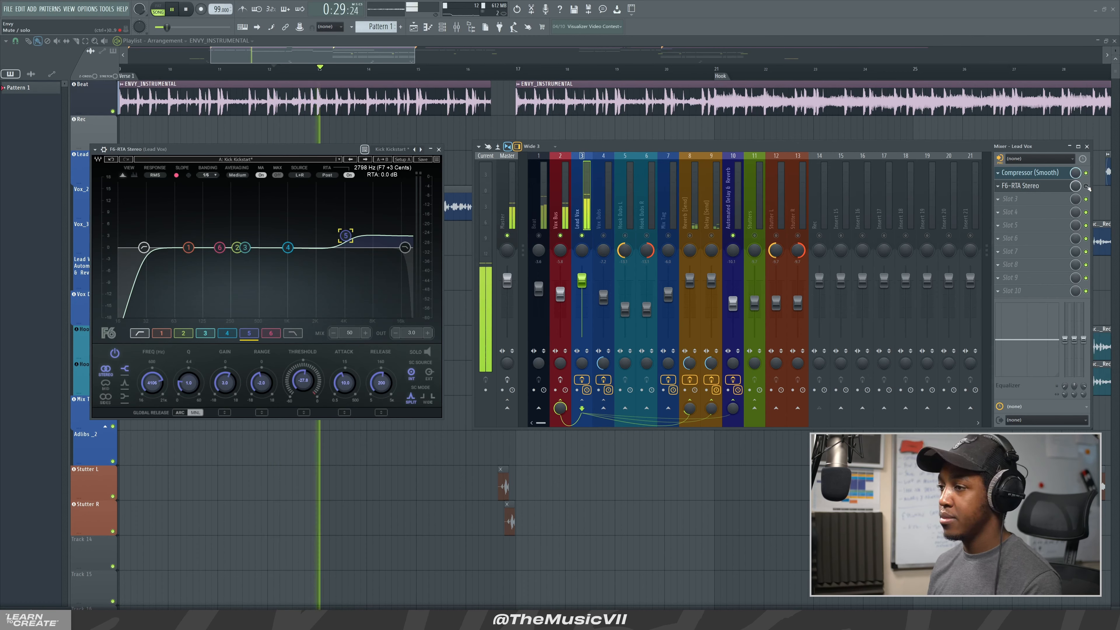
left_click(1086, 186)
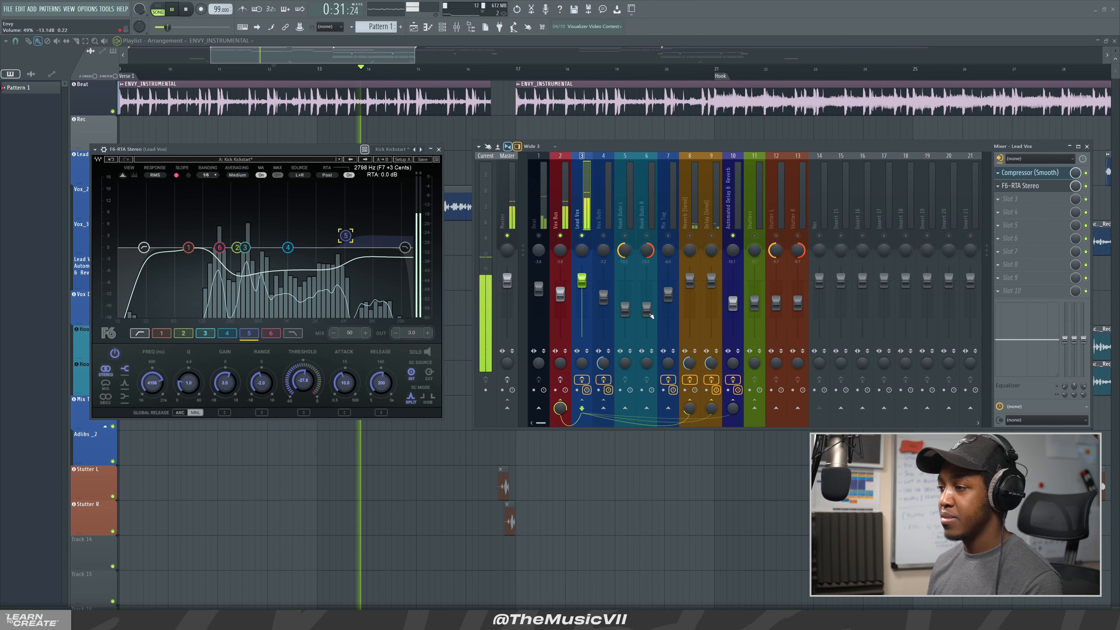
key("space")
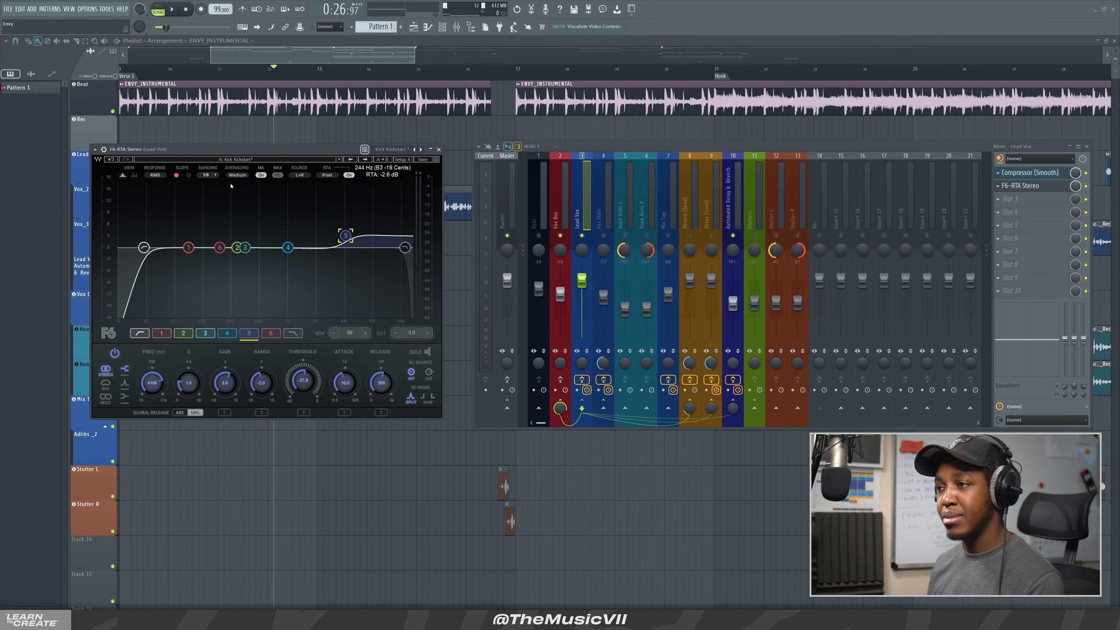
Step: Replay the equalized lead vocal while inspecting F6-RTA Stereo bands 3, 4 and 5, and stop playback
key("space")
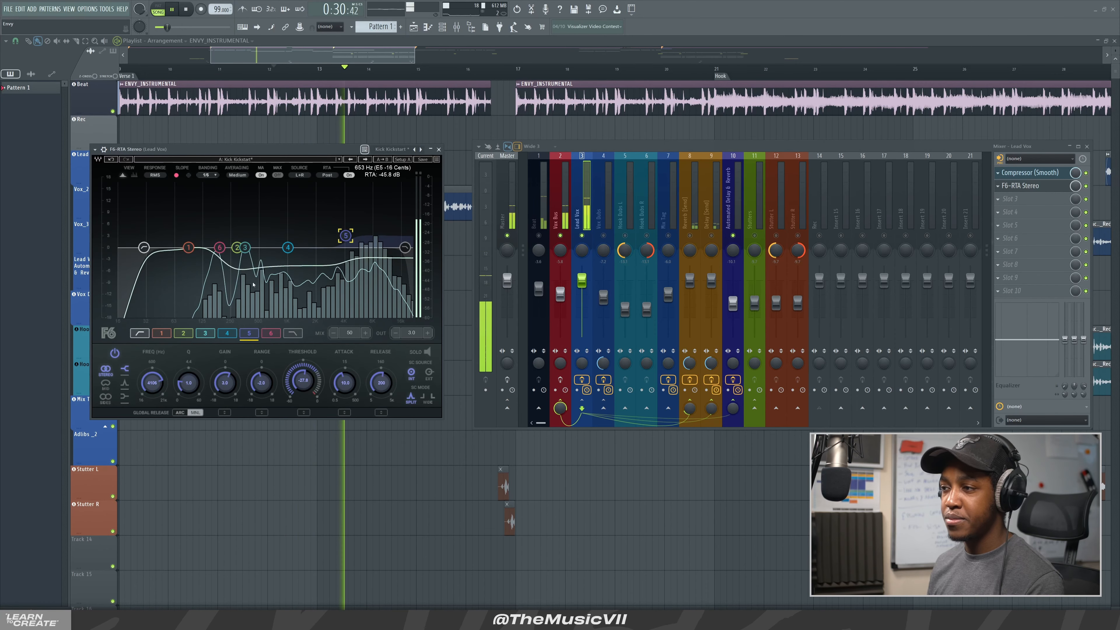
key("space")
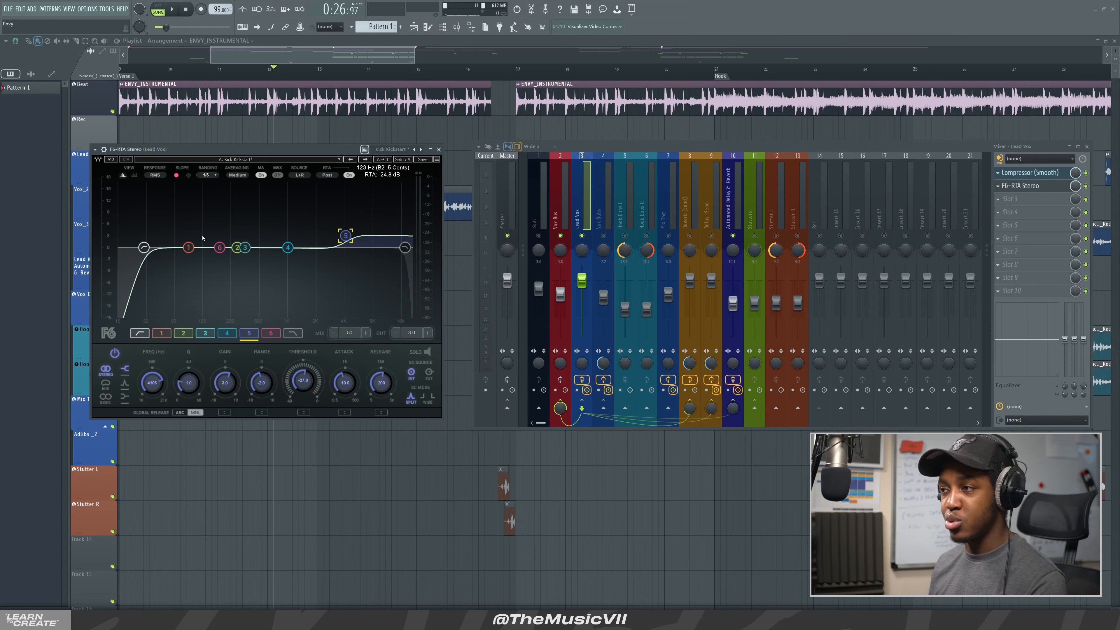
key("space")
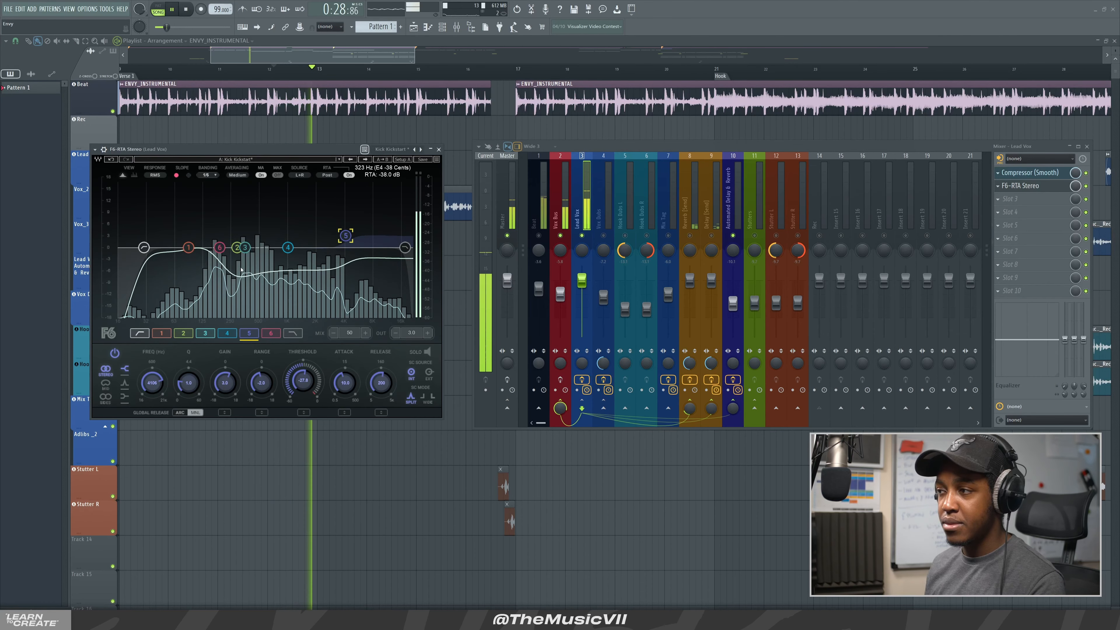
left_click(245, 247)
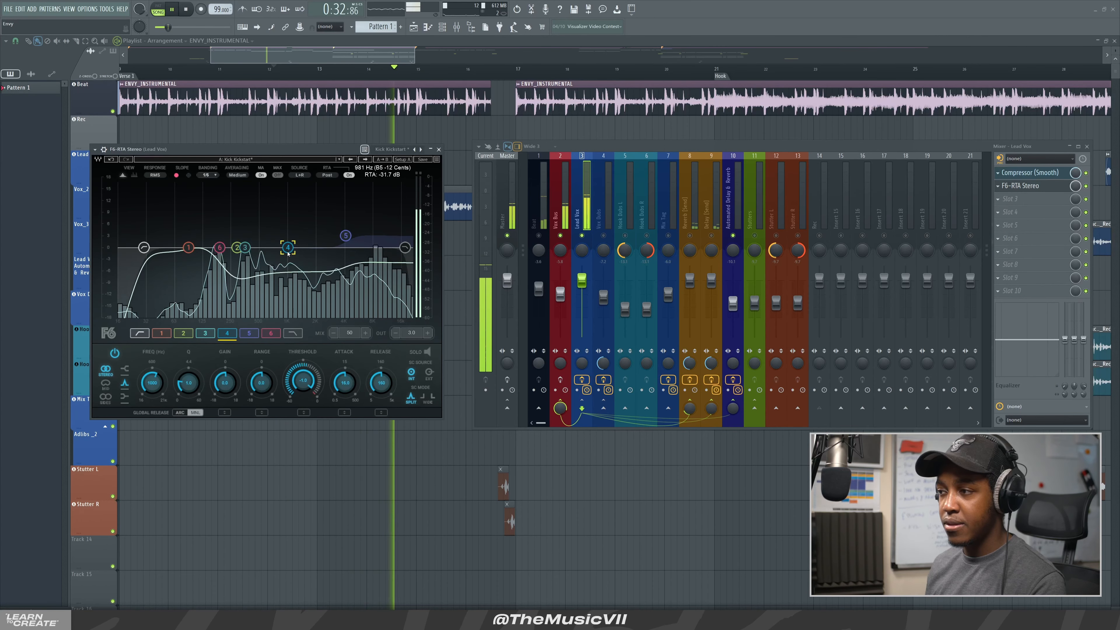
left_click(346, 237)
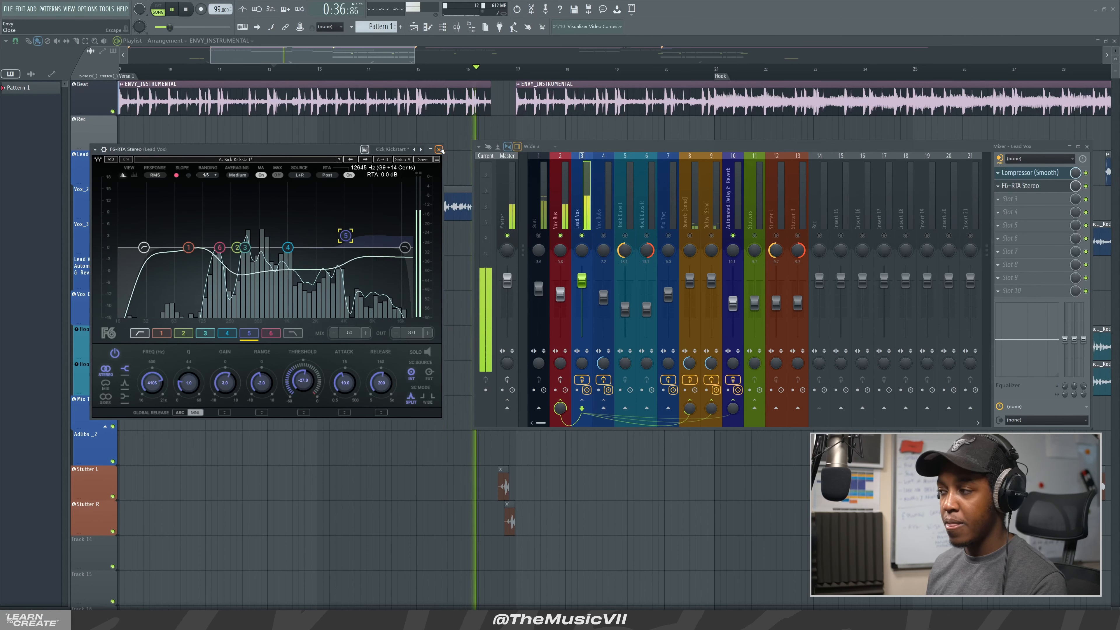
key("space")
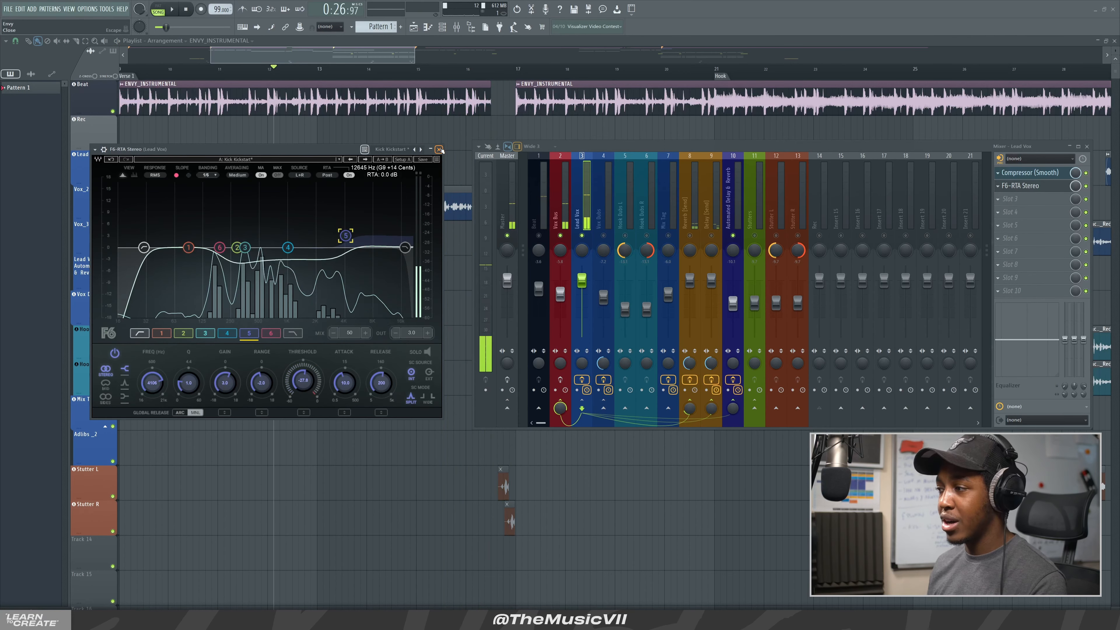
Step: Close F6-RTA Stereo, select the Vox Dubs mixer track, and narrow and move the mixer clear of the first Hook's clips
left_click(440, 149)
left_click(605, 236)
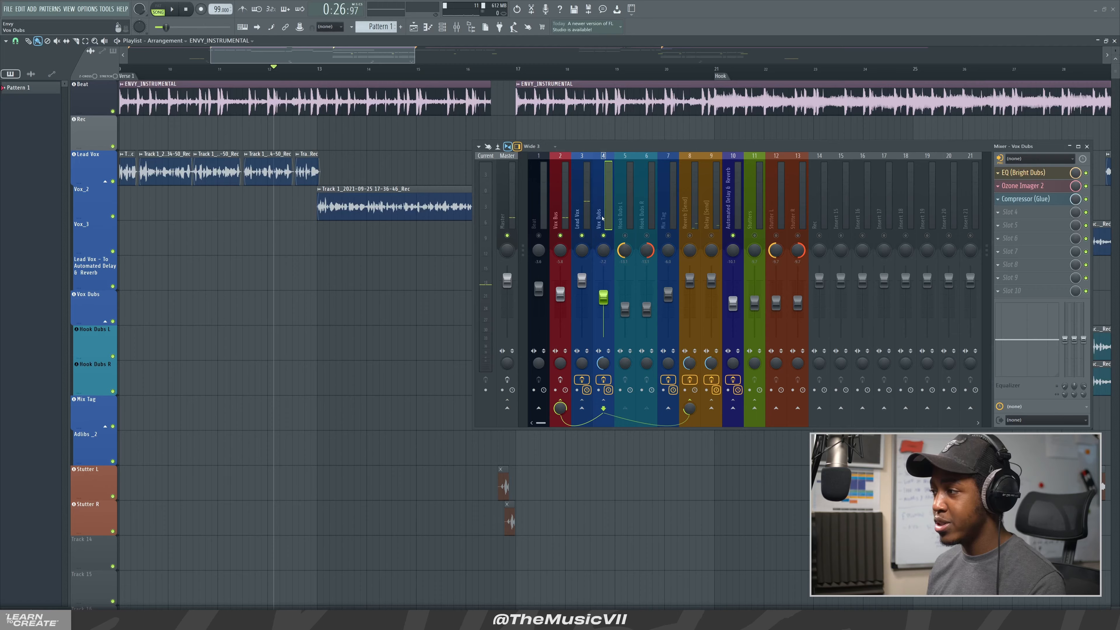
scroll(267, 330, "down", 4)
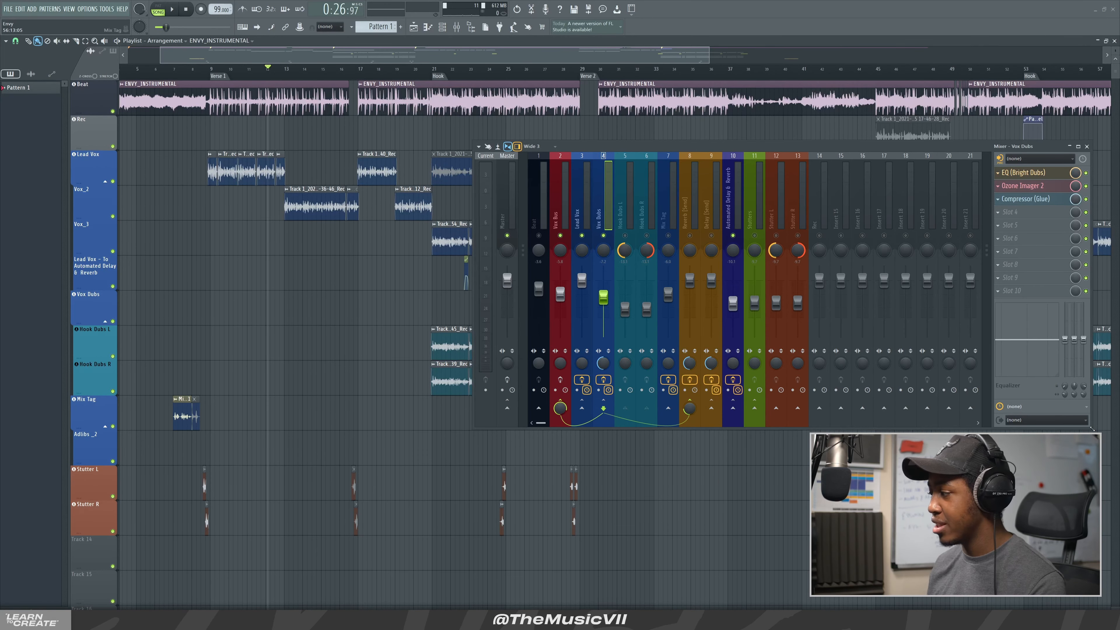
left_click_drag(1093, 428, 923, 436)
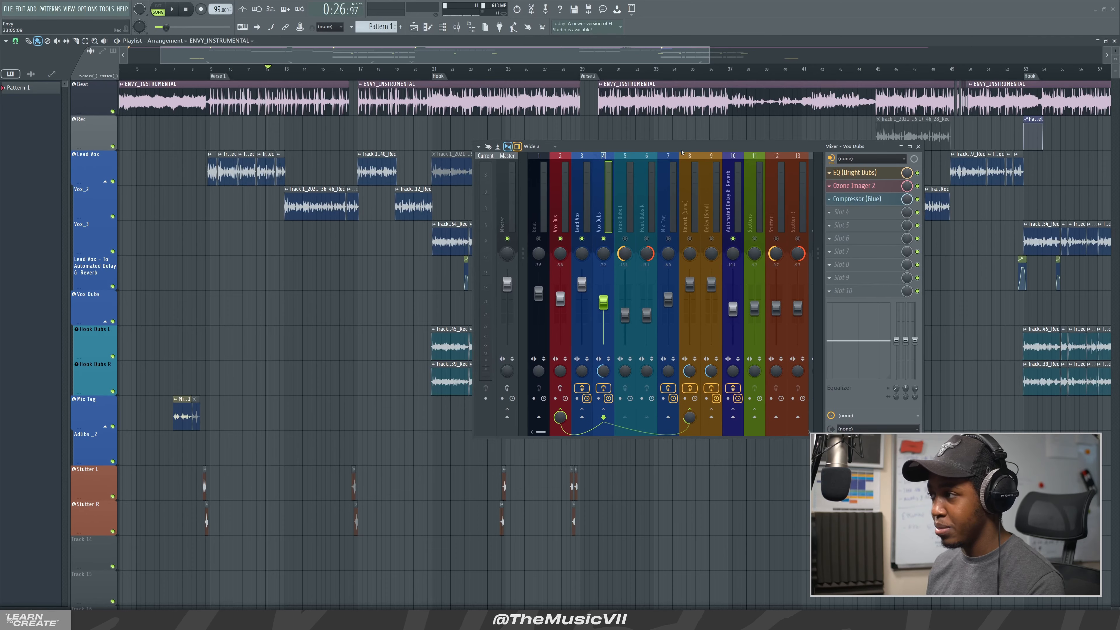
left_click_drag(681, 153, 836, 154)
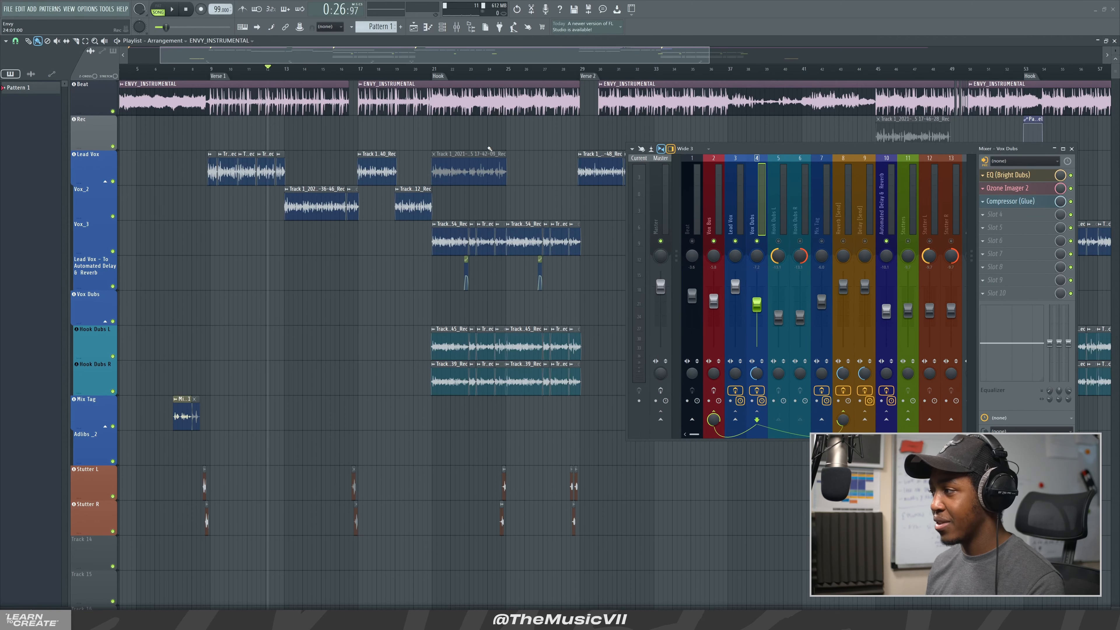
scroll(505, 150, "up", 5)
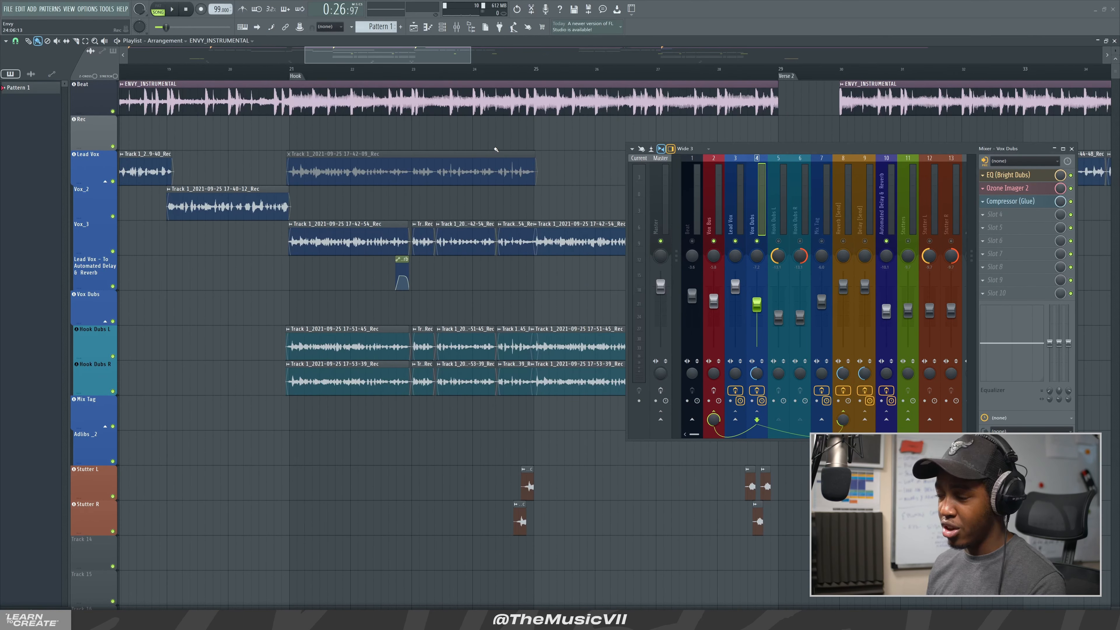
Step: Place the playhead just before the Hook and solo Hook Dubs L and Hook Dubs R with the Reverb send muted
left_click(284, 76)
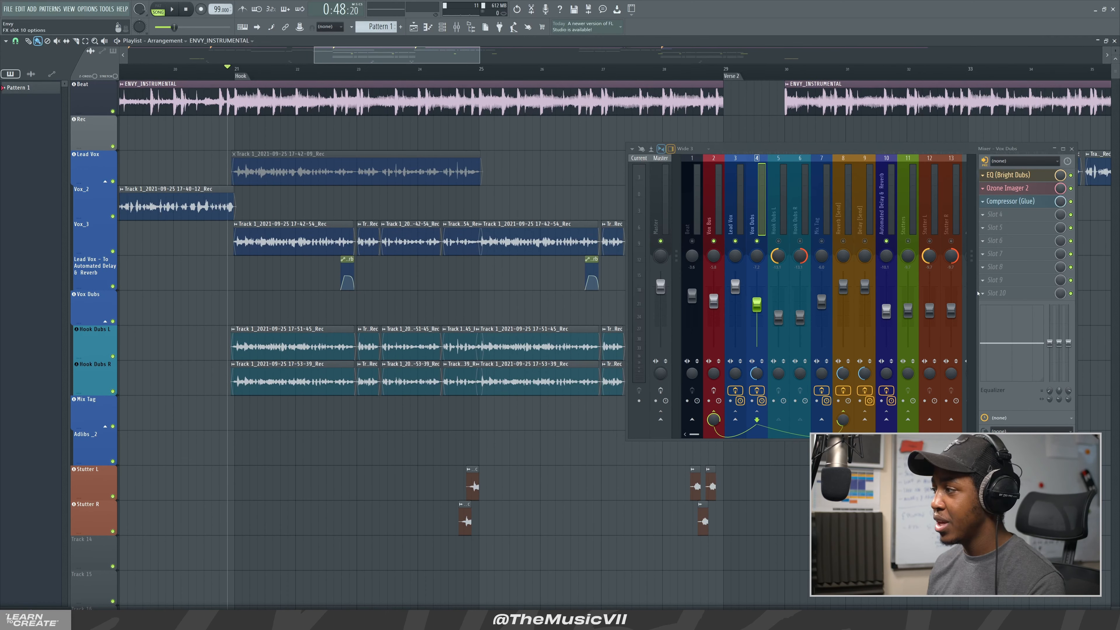
left_click(781, 242)
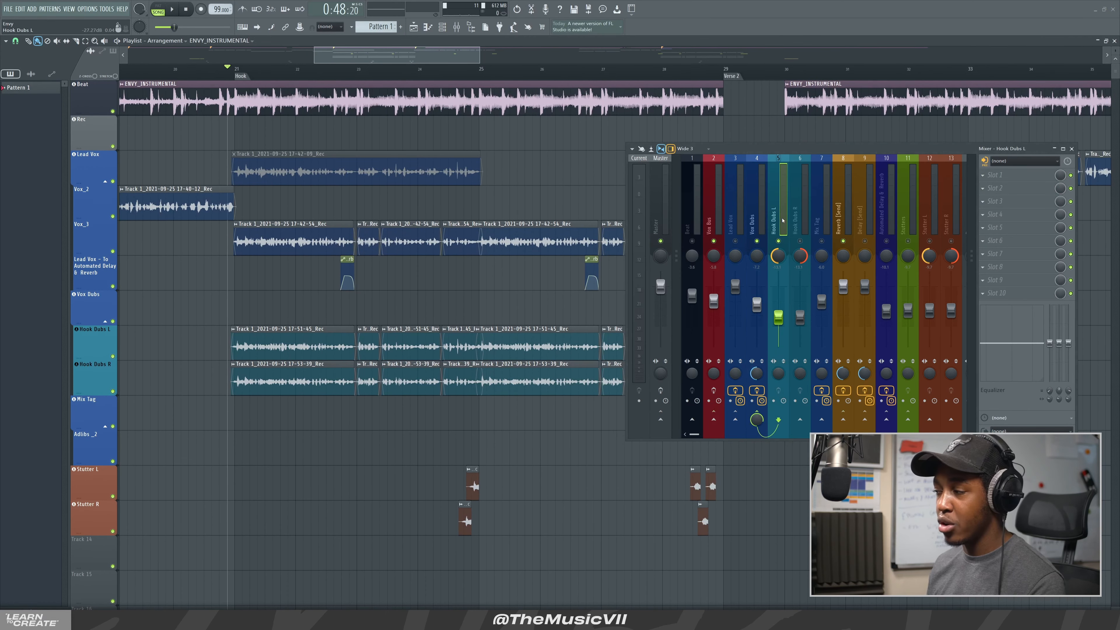
key("space")
key("space")
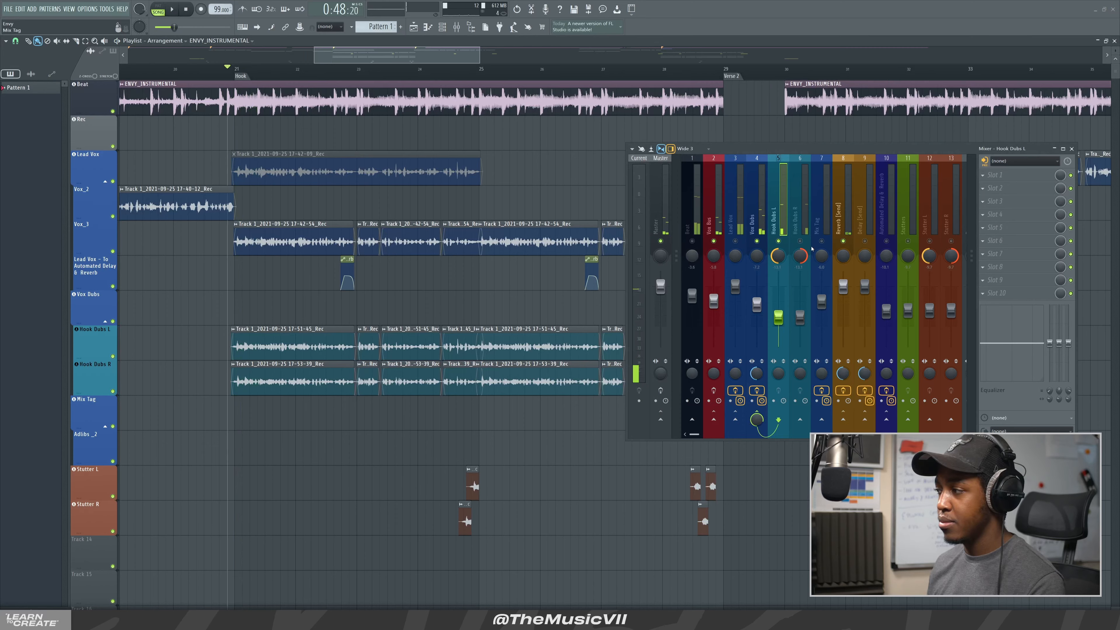
left_click_drag(778, 241, 801, 242)
left_click(844, 241)
left_click(778, 241)
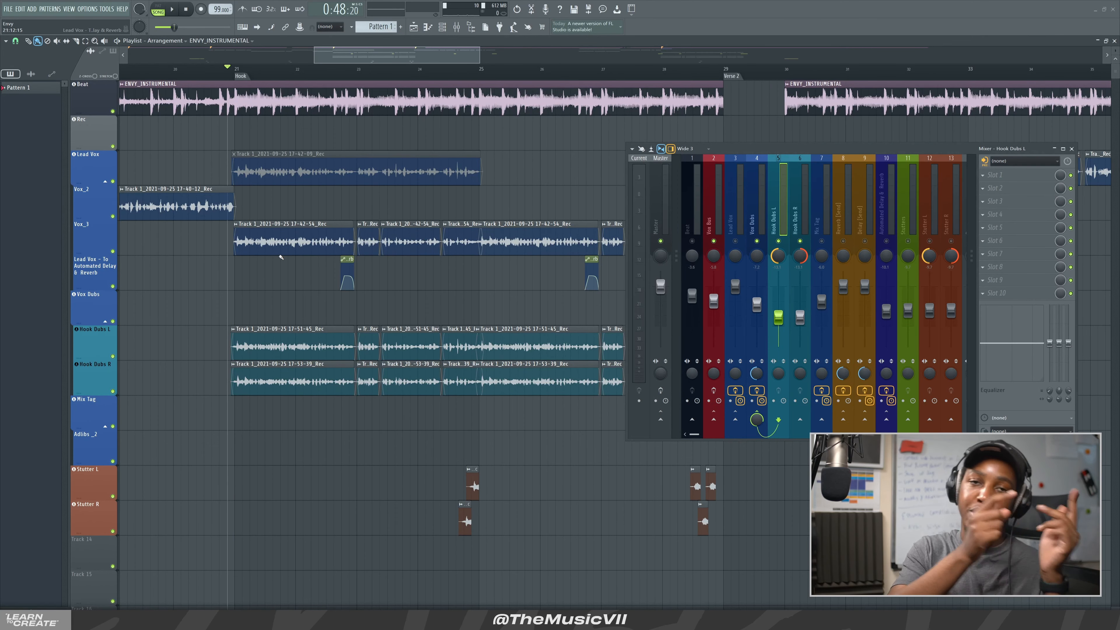
Step: Play the soloed hook dubs, disable the effects on the Vox Dubs track, and replay the Hook without them
key("space")
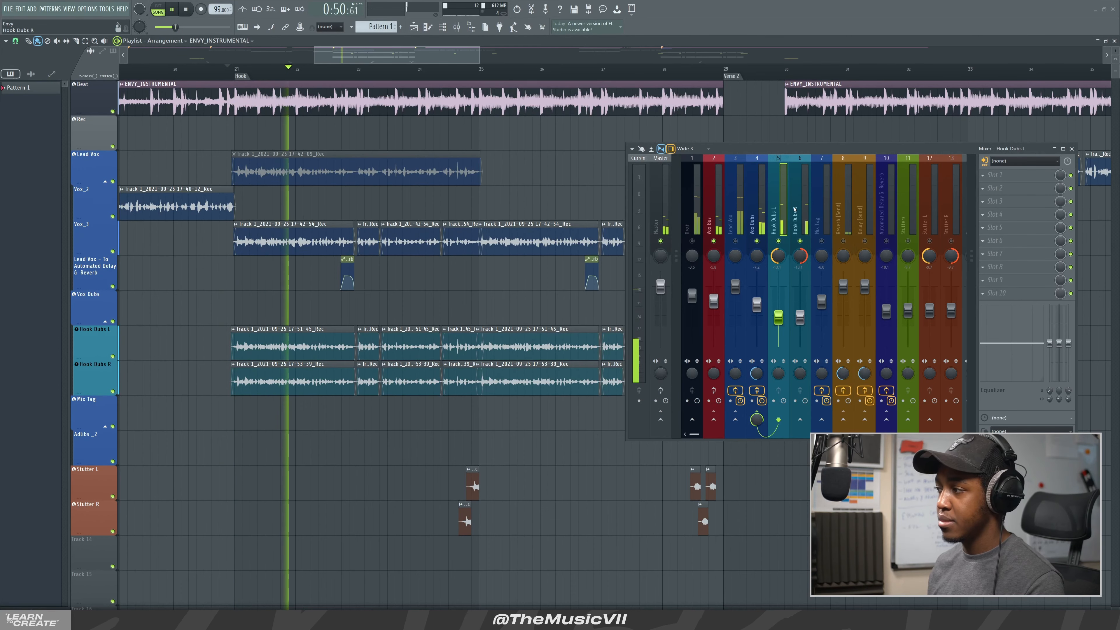
left_click(797, 224)
left_click(766, 389)
key("space")
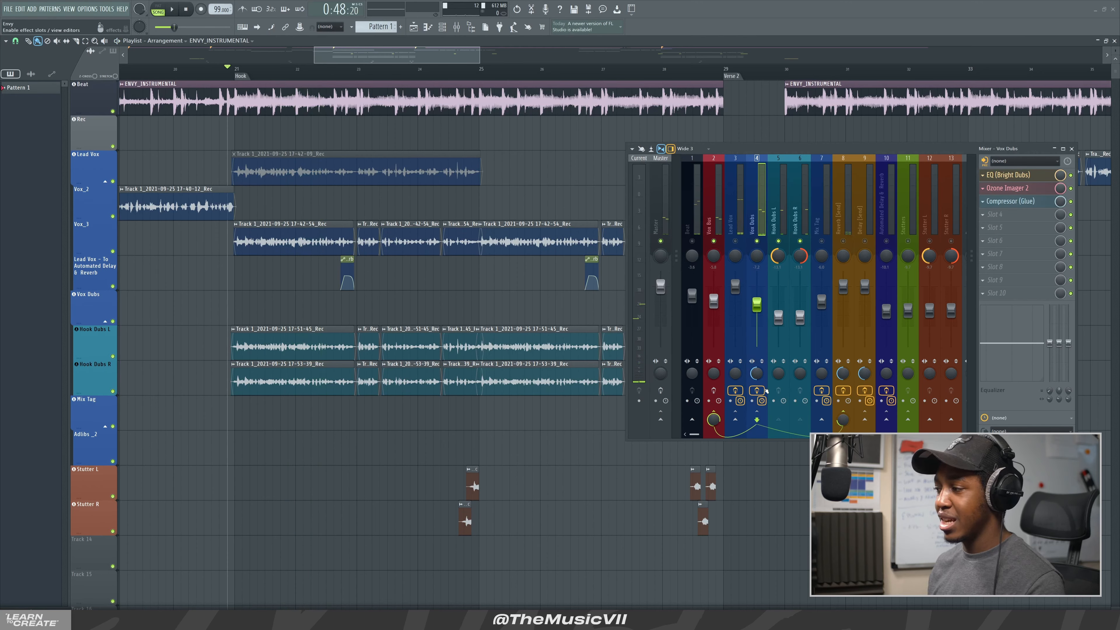
key("space")
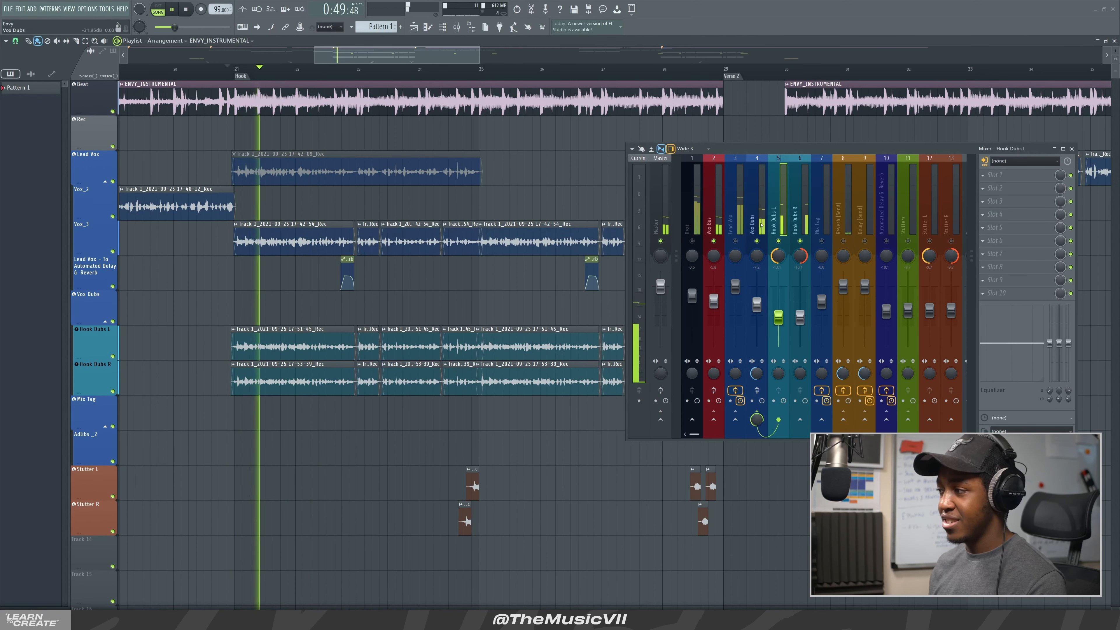
Step: Copy the Vox Dubs fader value, raise the fader to 0.0 dB, and play the Hook at that level
right_click(759, 310)
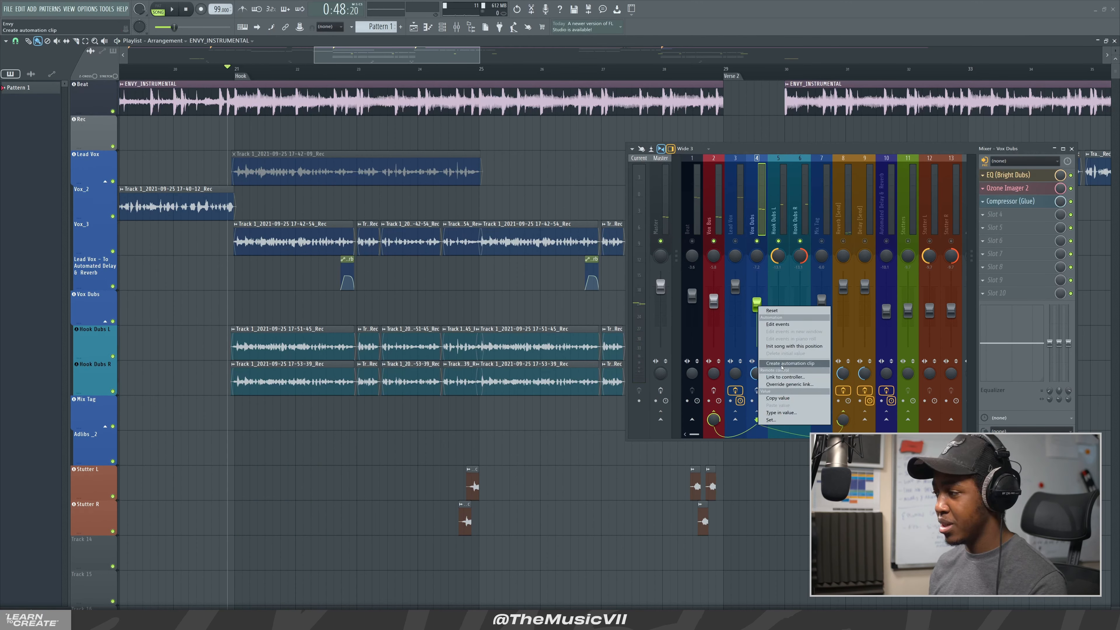
left_click(771, 398)
right_click(759, 310)
left_click_drag(759, 311, 759, 295)
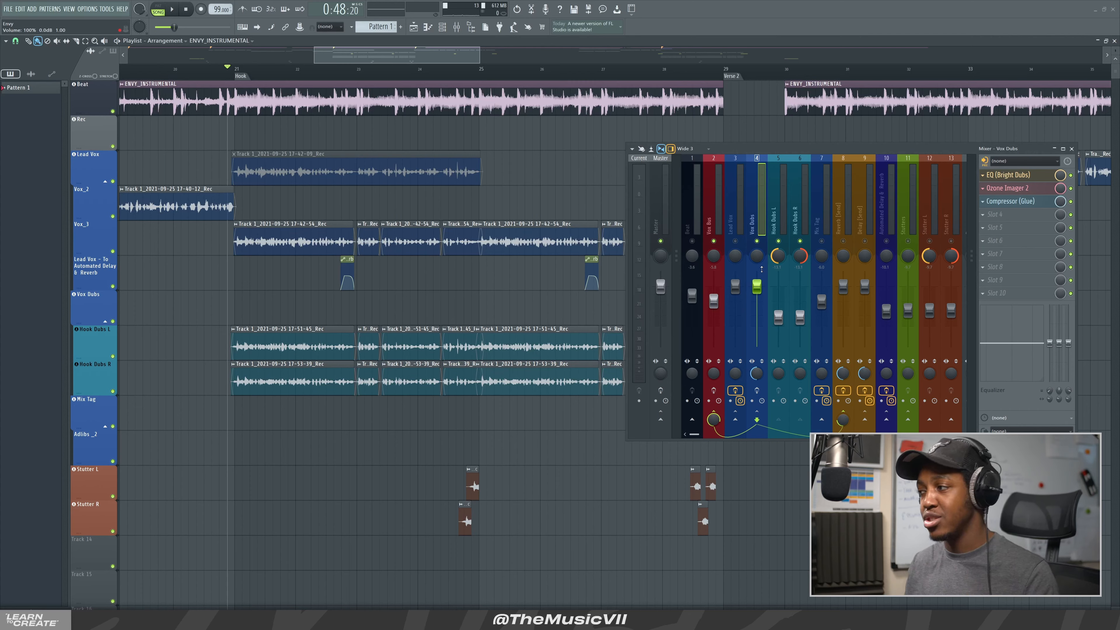
key("space")
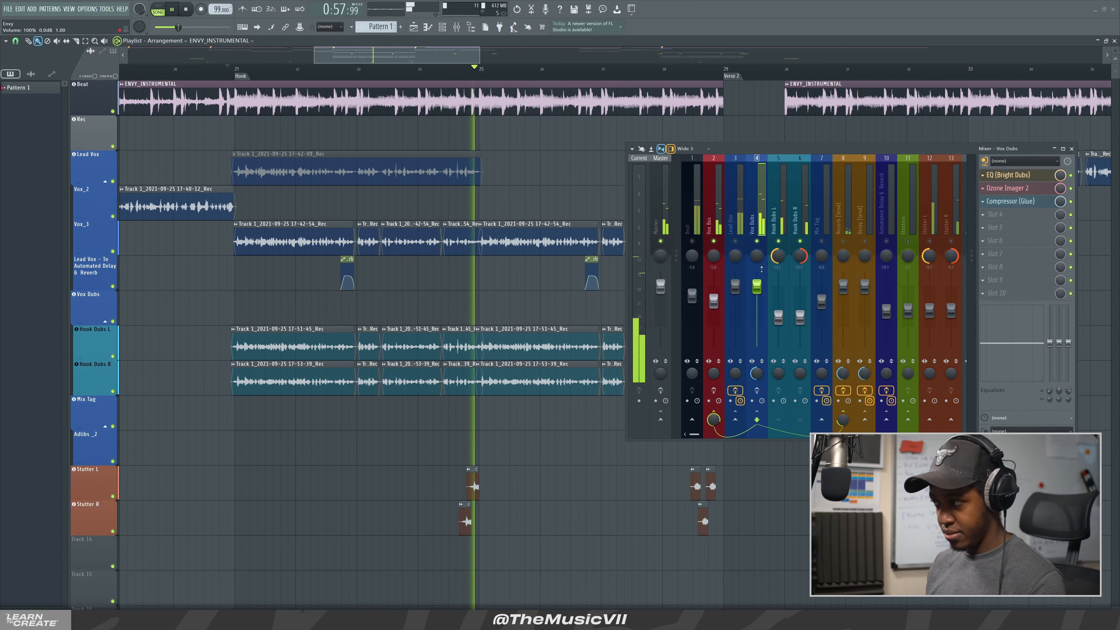
key("space")
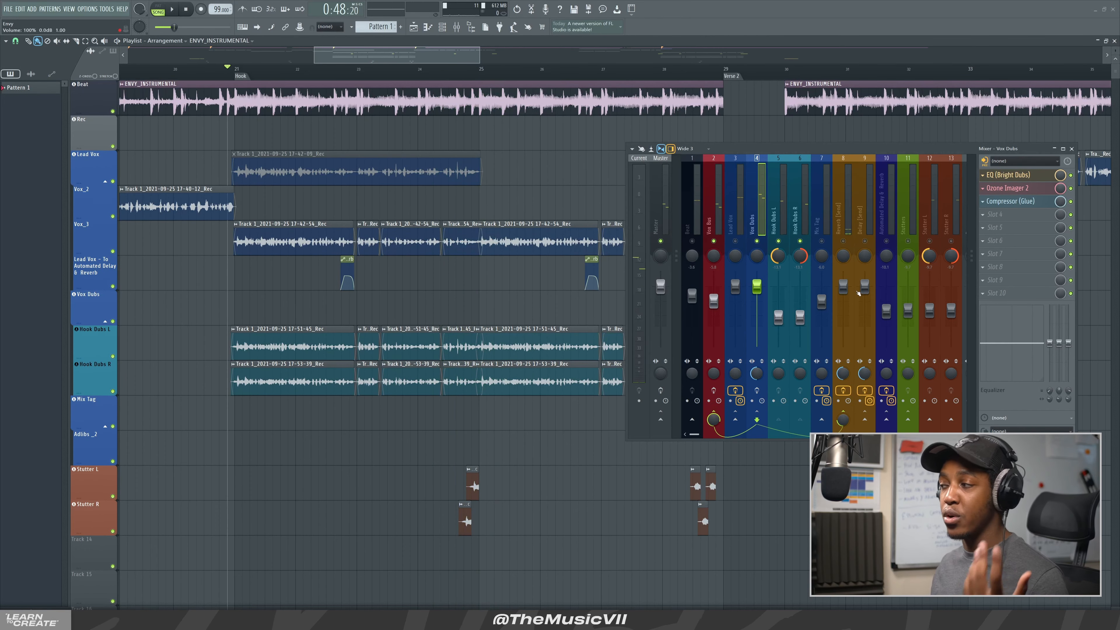
Step: Reselect the Vox Dubs track and restore its volume by pasting the copied fader value
left_click(774, 167)
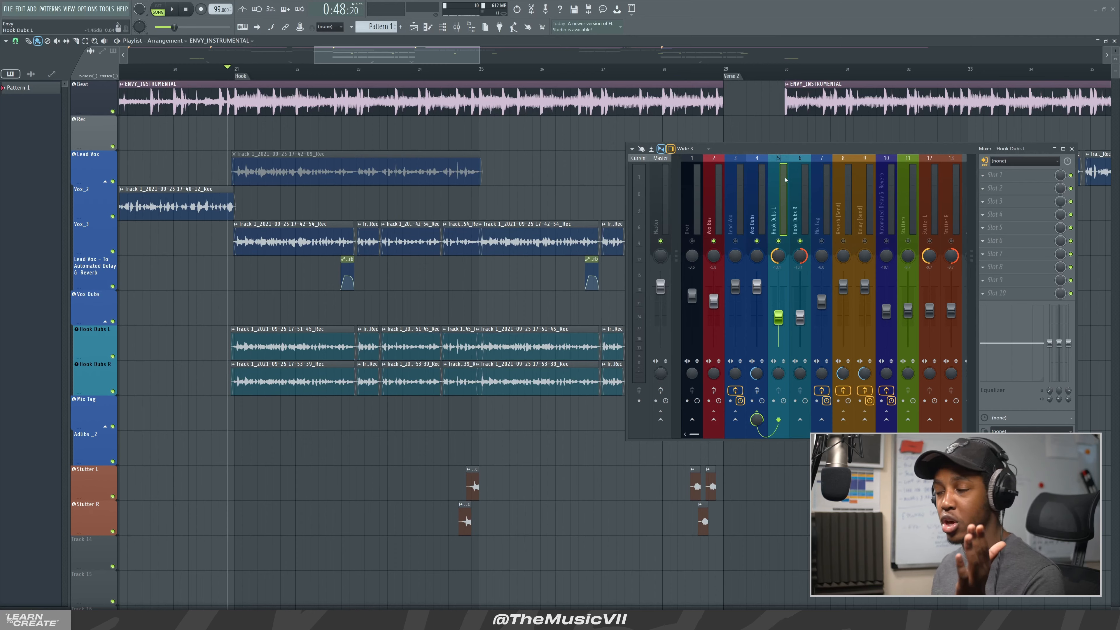
left_click(754, 274)
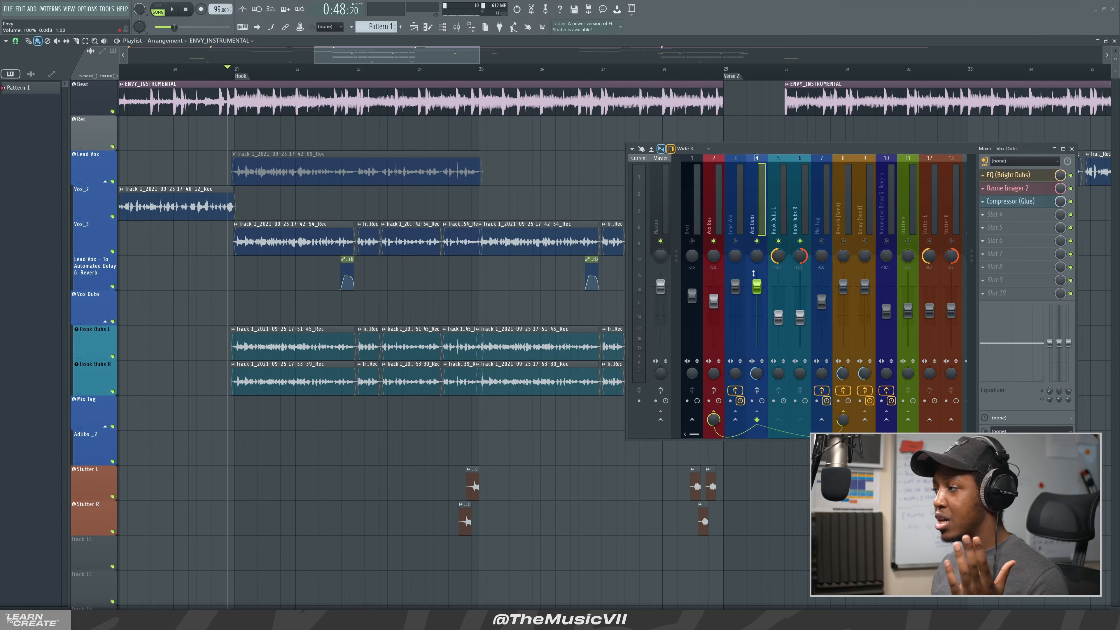
right_click(762, 288)
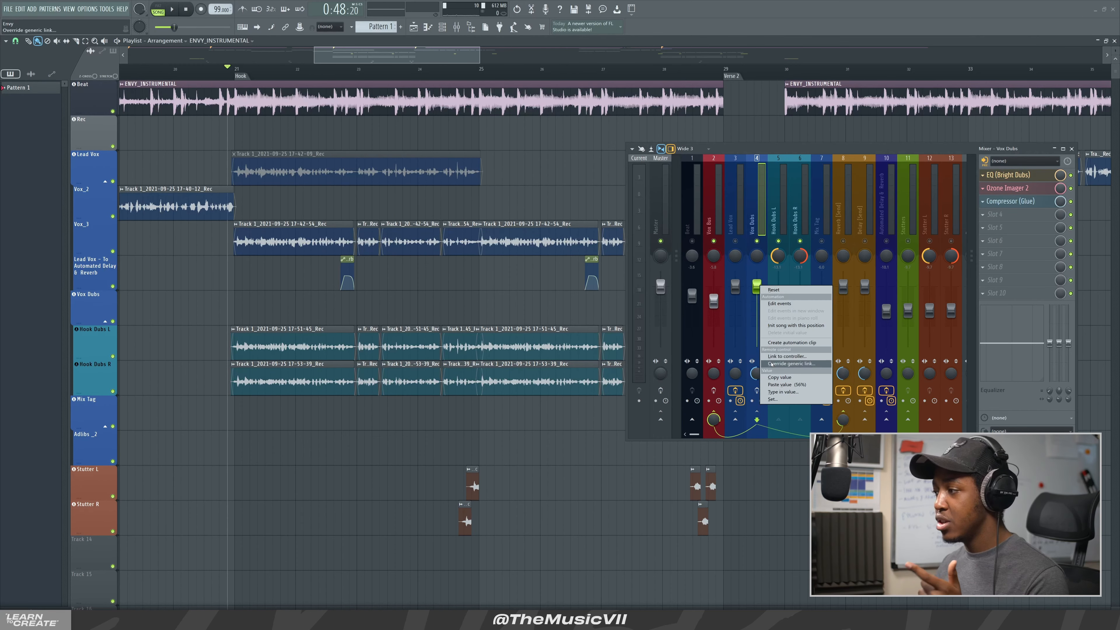
left_click(782, 385)
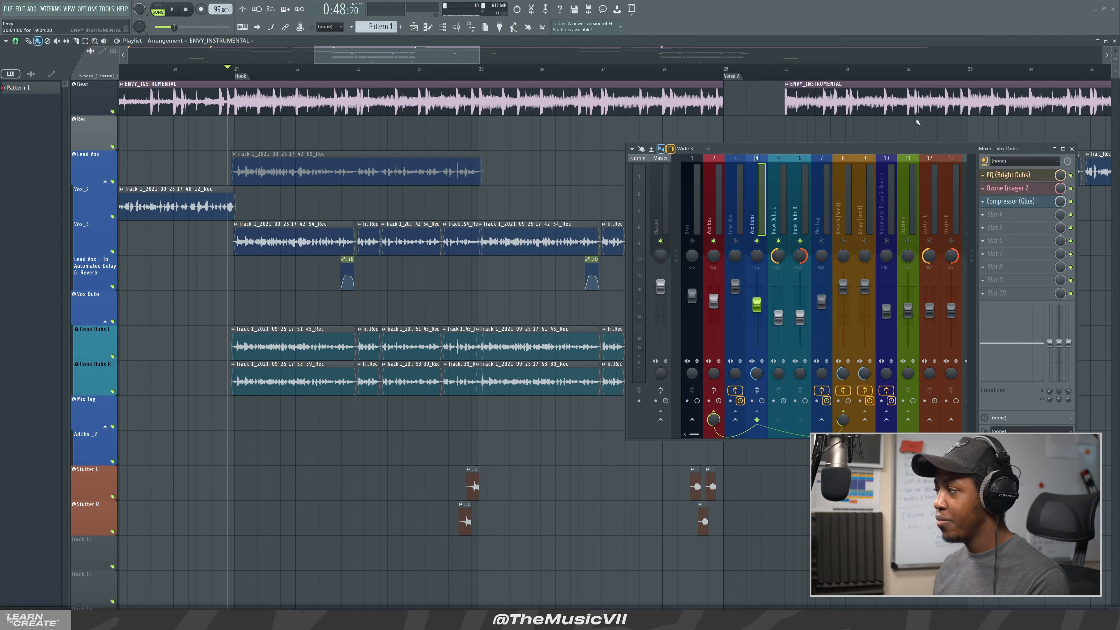
Step: Open EQ (Bright Dubs) on Vox Dubs, place it below the hook dub clips, and play the start of the Hook
left_click(1007, 175)
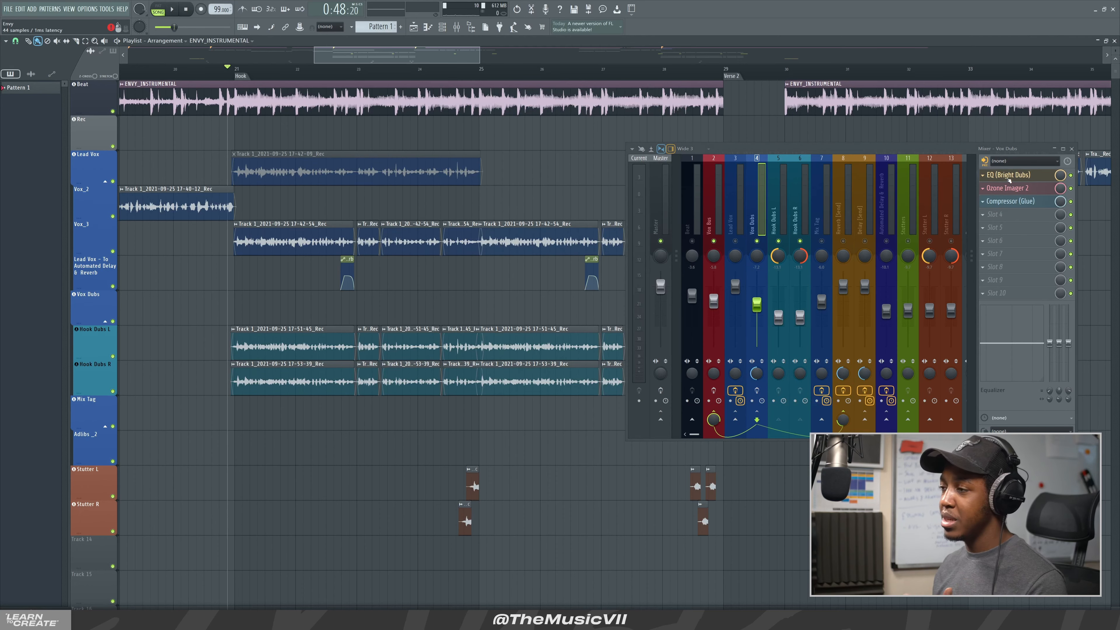
left_click_drag(233, 93, 348, 402)
key("space")
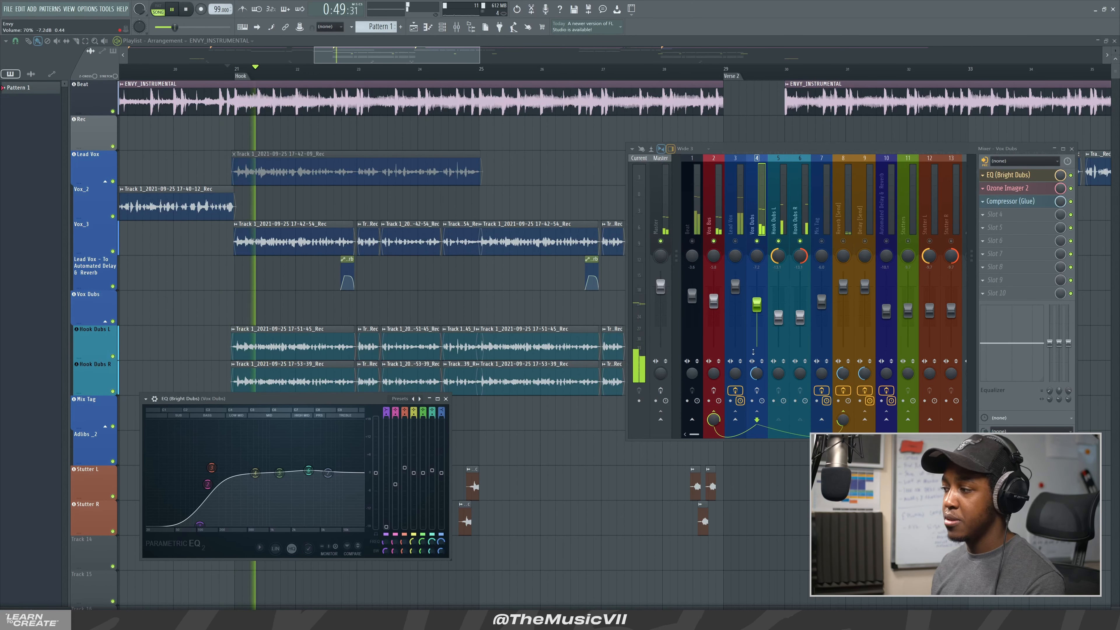
key("space")
Step: Bypass Ozone Imager 2 and Compressor (Glue), play the hook dubs with only the EQ active, and close the EQ
left_click(1071, 188)
left_click(1071, 201)
key("space")
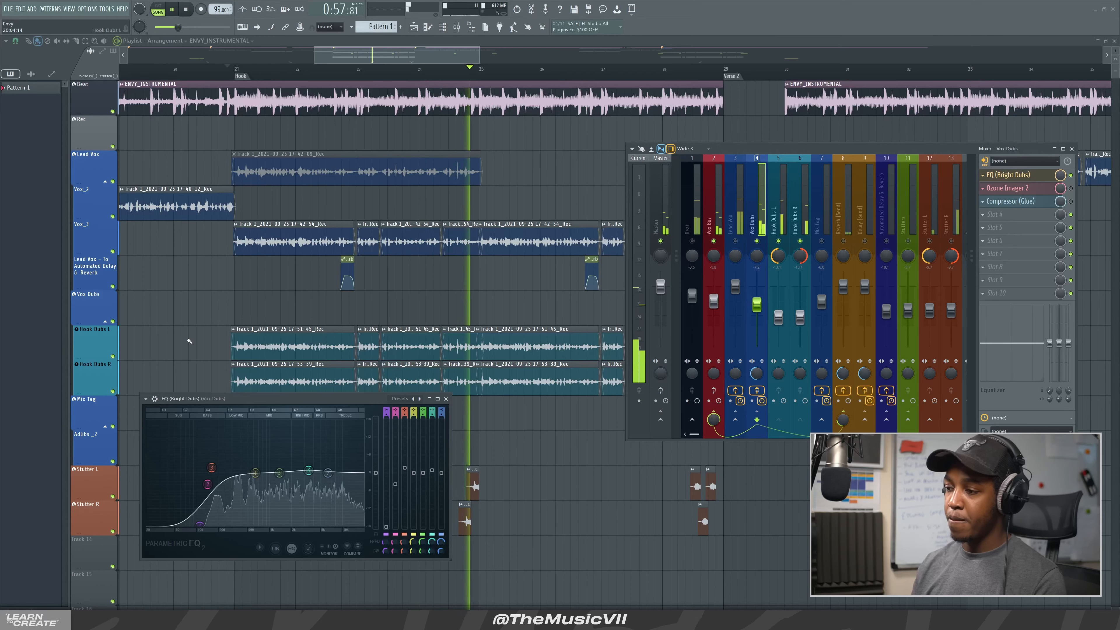
key("space")
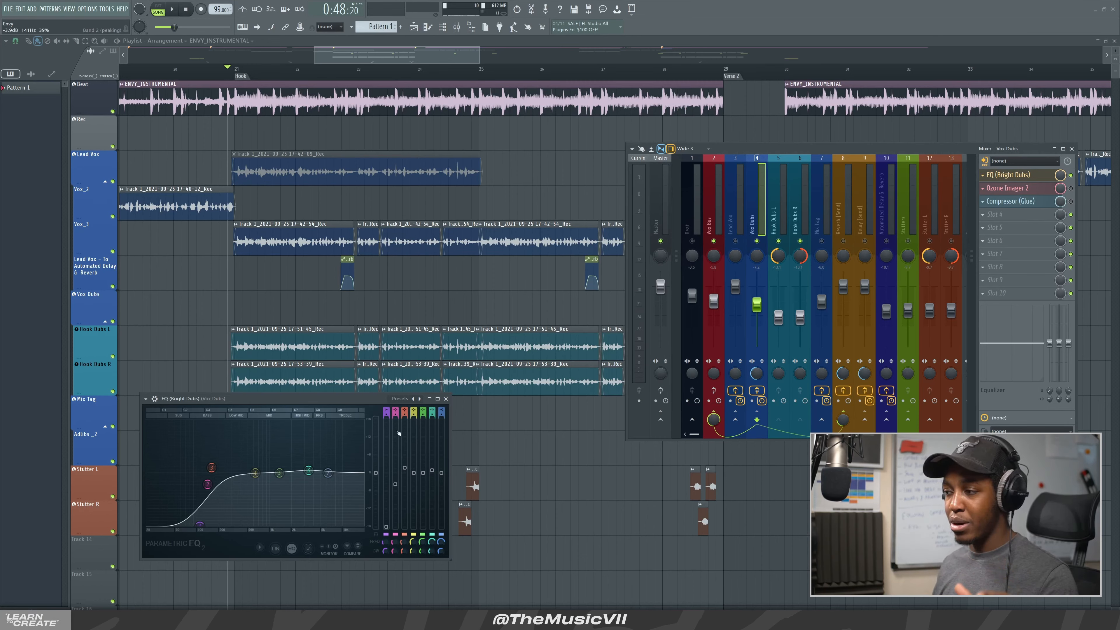
left_click(446, 398)
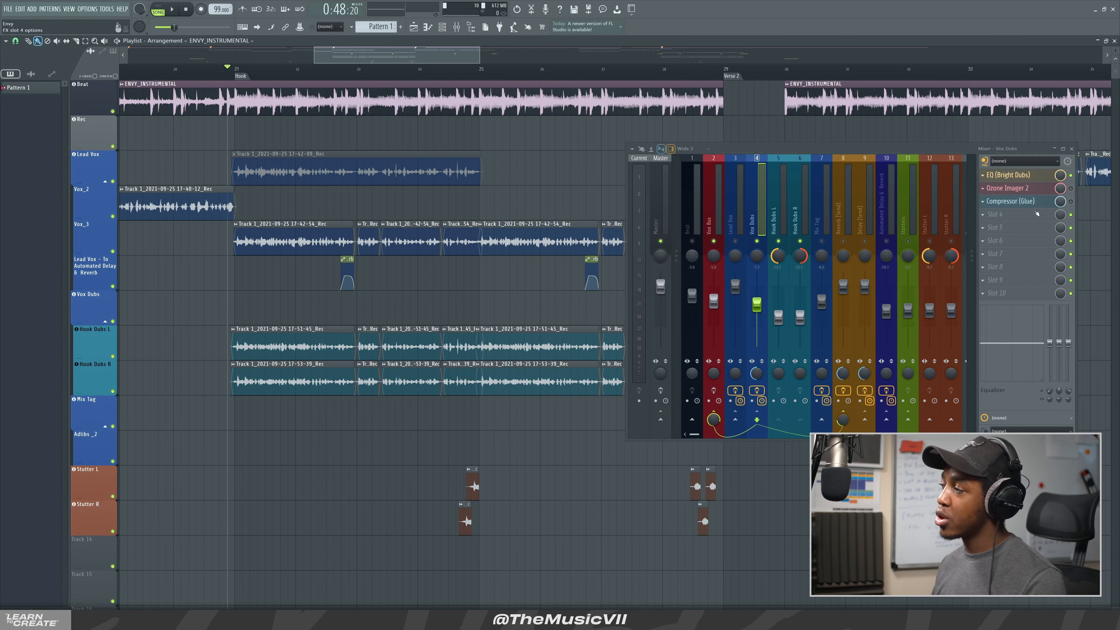
Step: Open Ozone Imager 2, enable it, and play the Hook with its window moved higher over the track headers
left_click(1028, 190)
left_click(1017, 190)
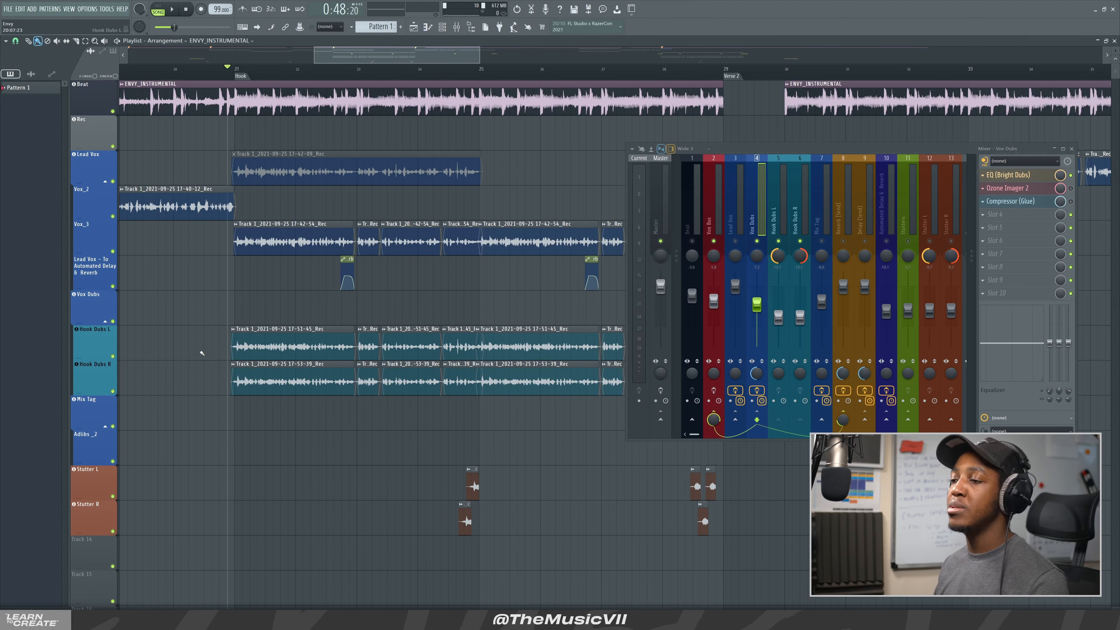
left_click(1016, 190)
left_click(1015, 190)
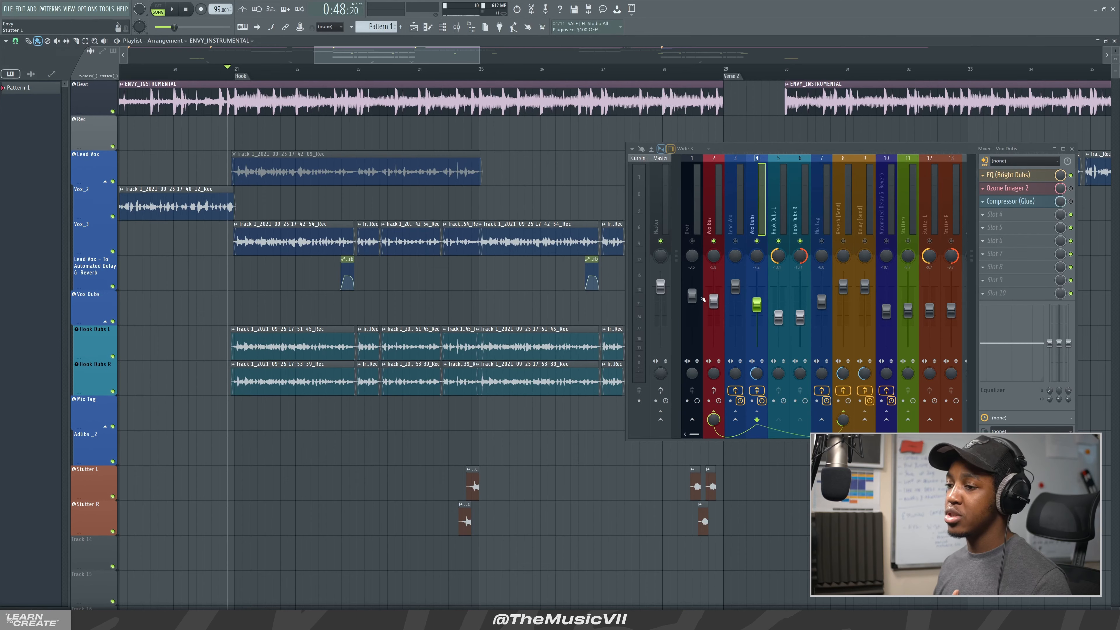
left_click(1036, 194)
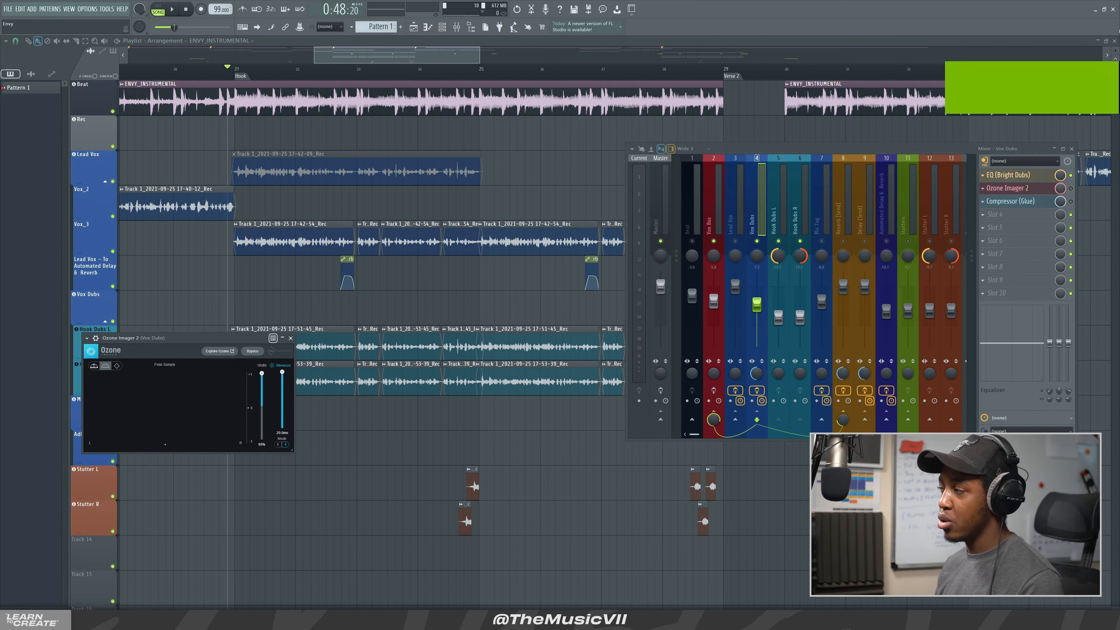
key("space")
left_click_drag(175, 27, 178, 27)
left_click(1071, 188)
left_click_drag(212, 338, 228, 294)
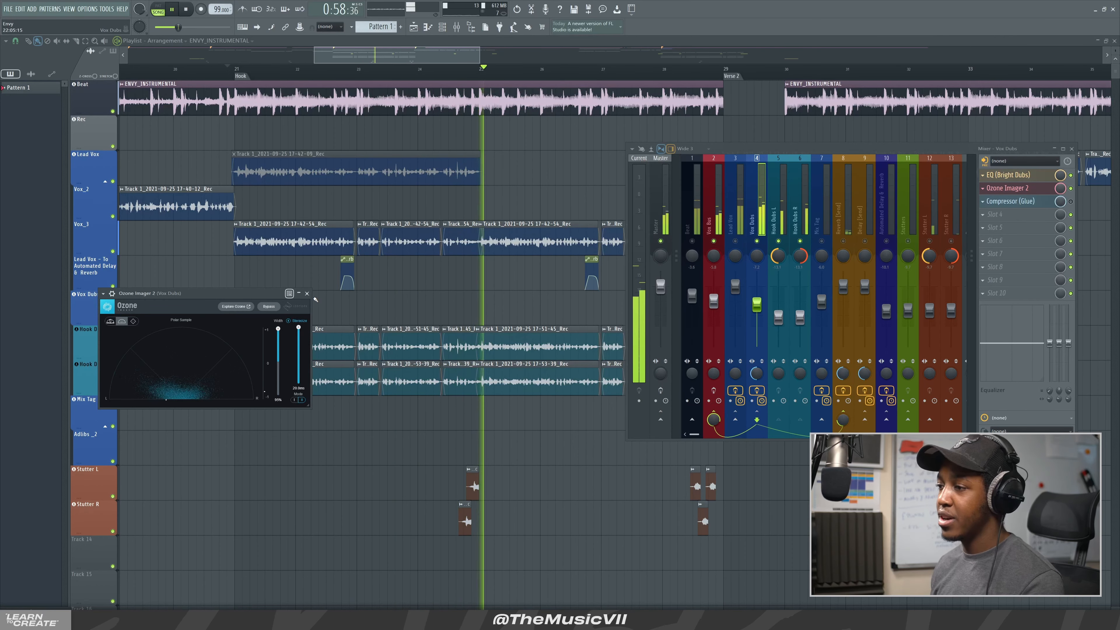
key("space")
Step: Open Compressor (Glue), move it above the hook dub clips, play the Hook through it, and close it
left_click(1007, 187)
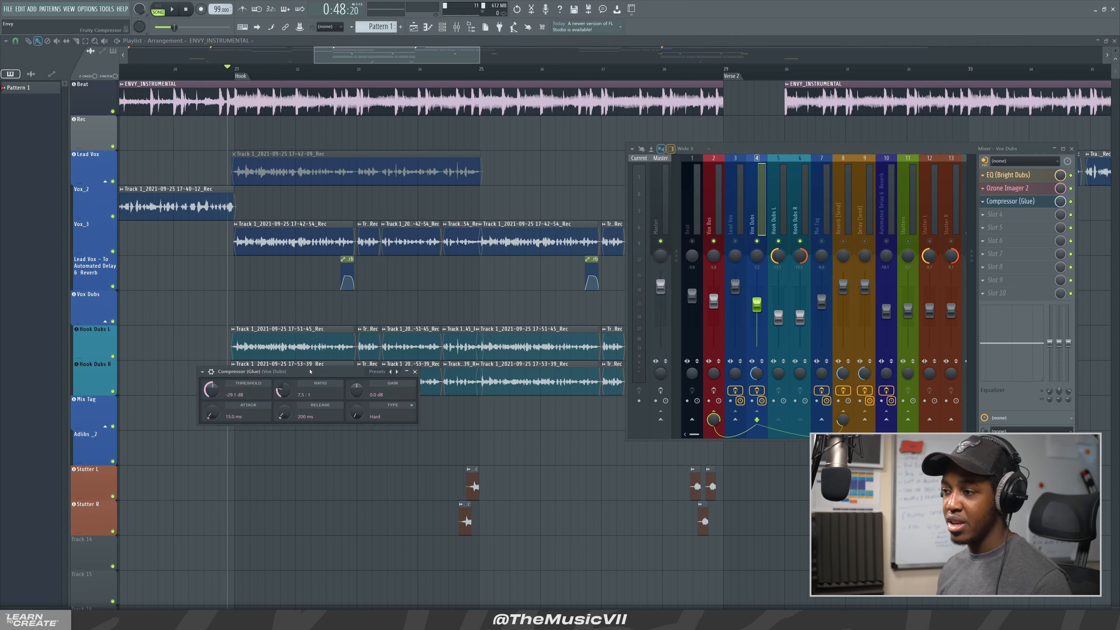
left_click_drag(310, 372, 232, 288)
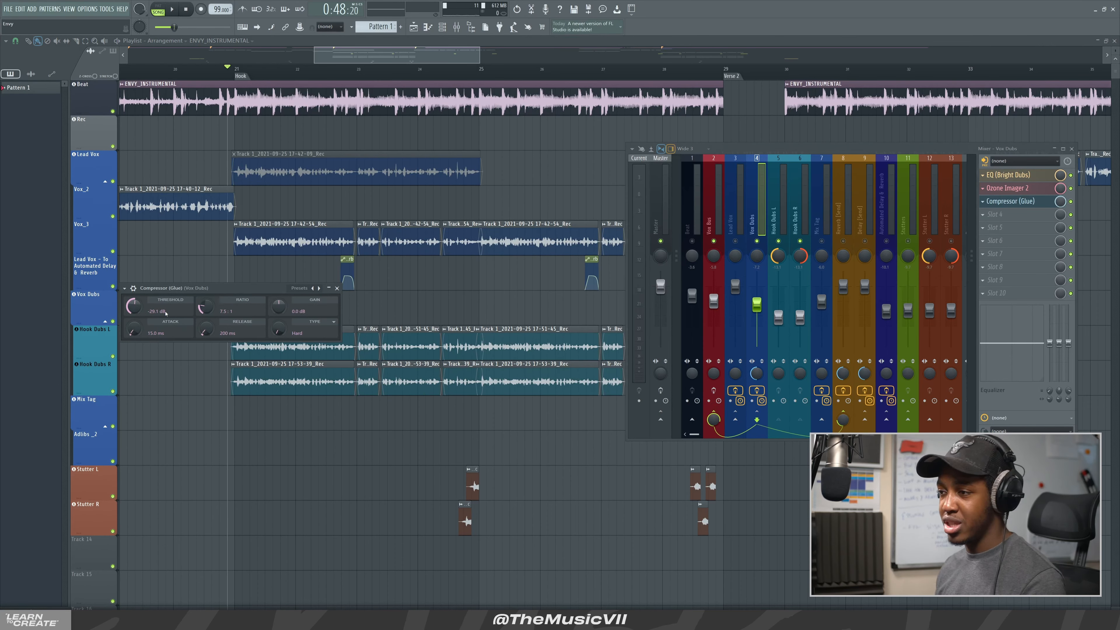
key("space")
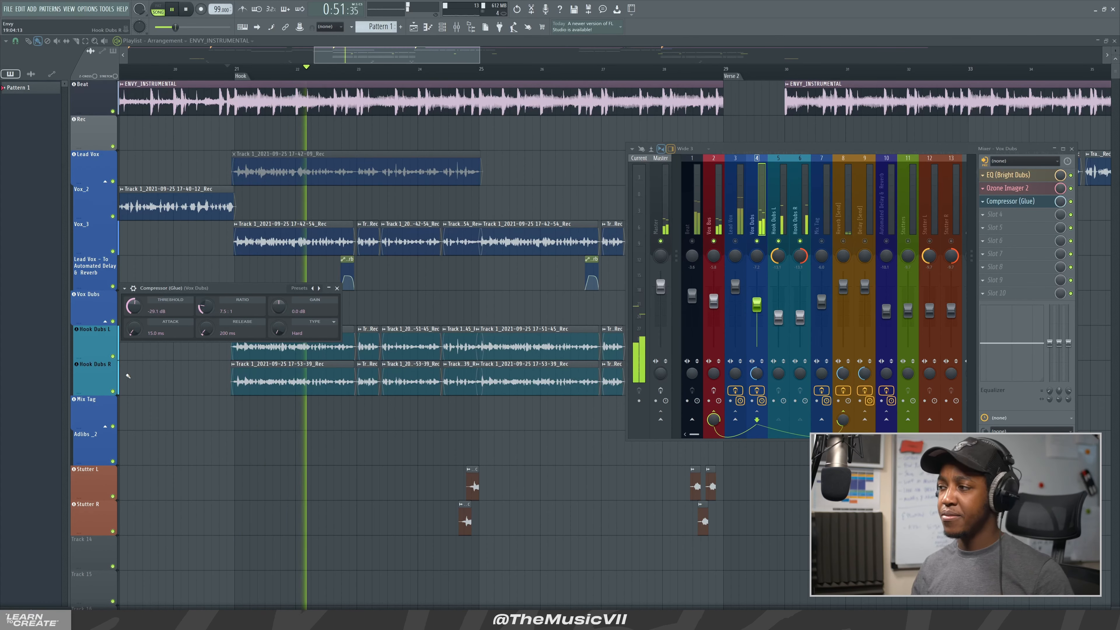
left_click(337, 289)
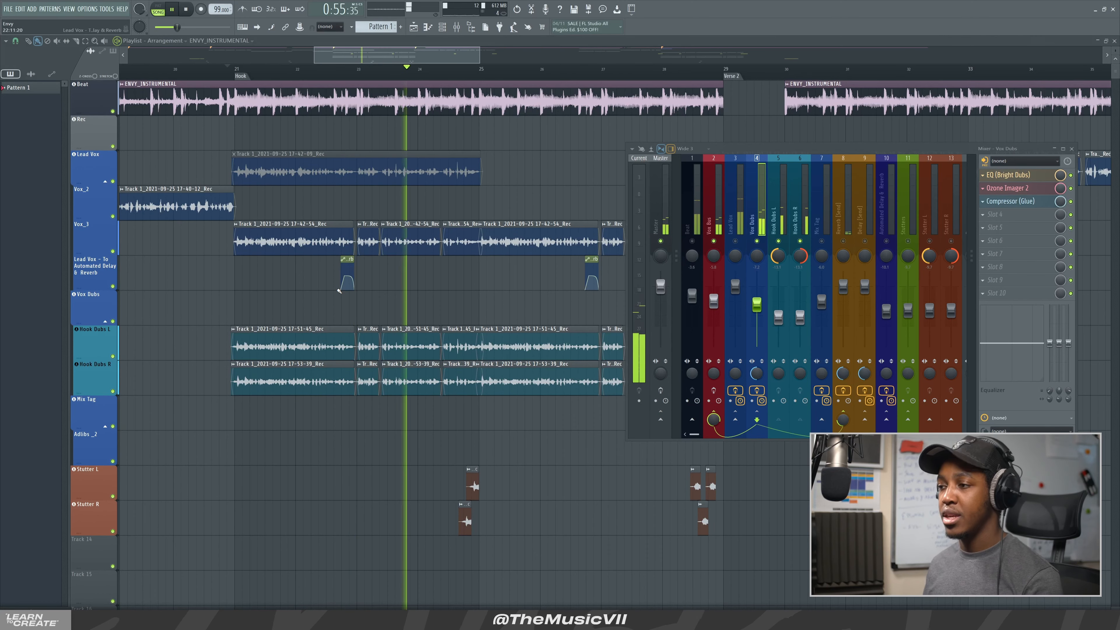
key("space")
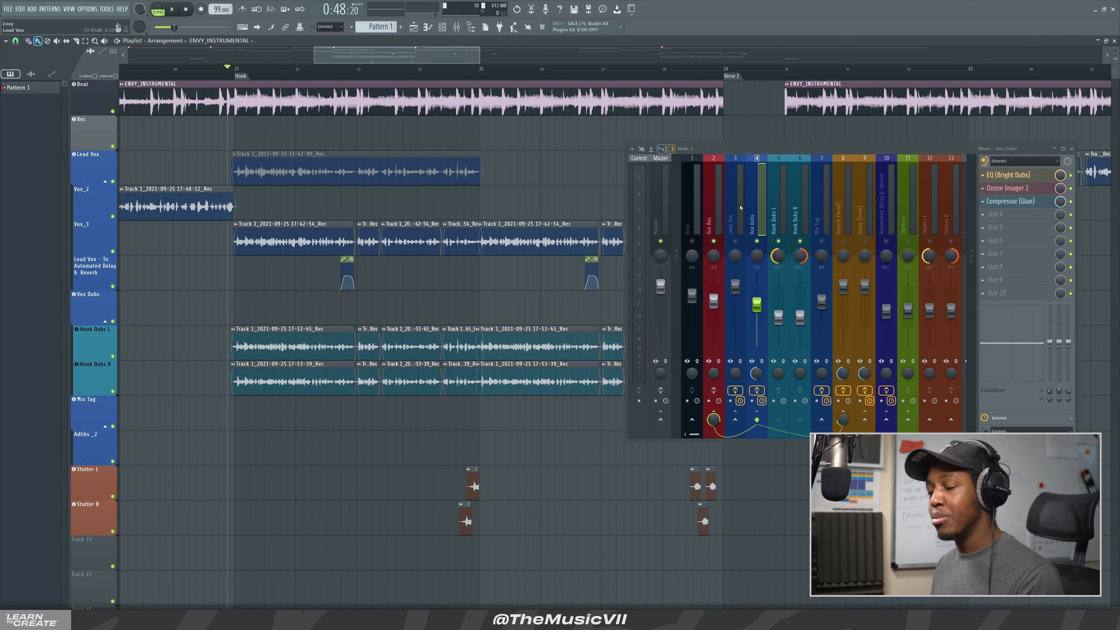
Step: Unmute the Lead Vox mixer track and play the lead with the dubs from just before the Hook on into Verse 2
left_click(739, 235)
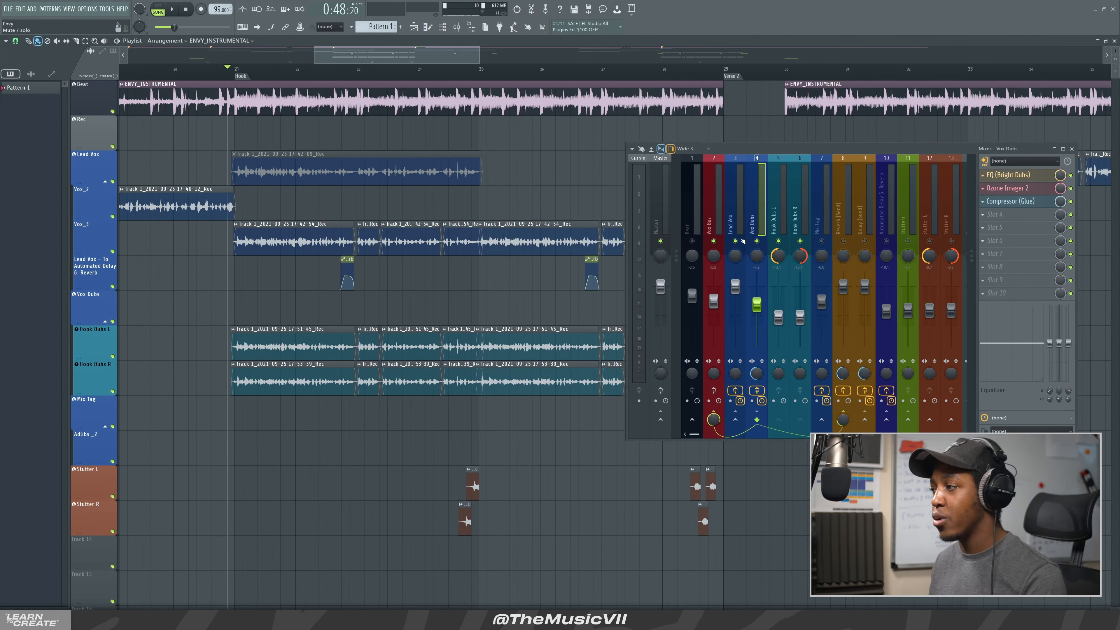
left_click(212, 77)
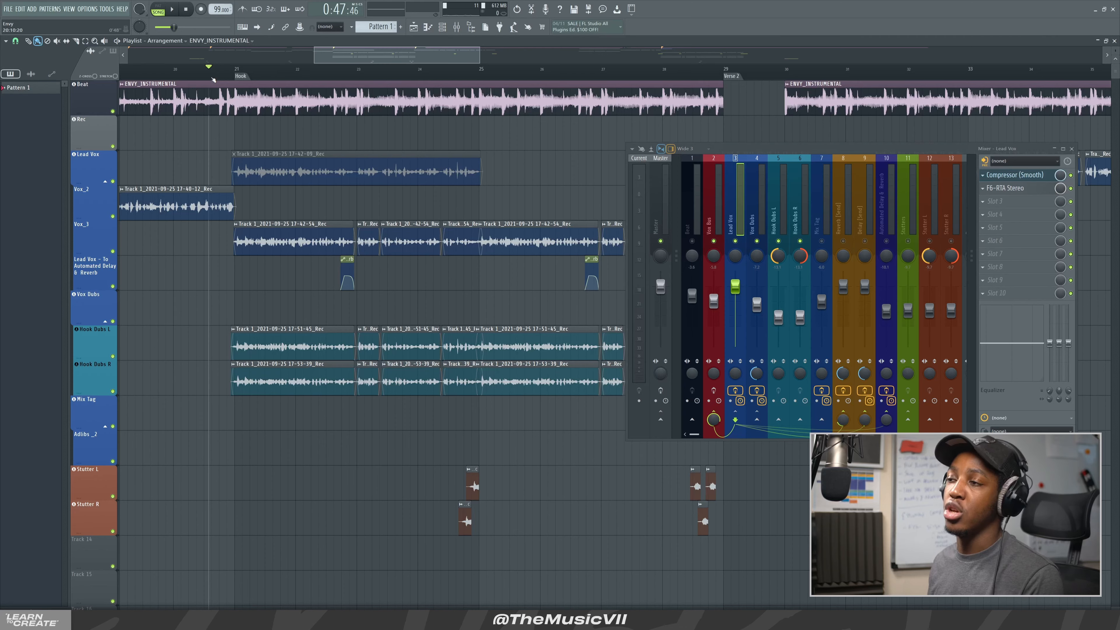
key("space")
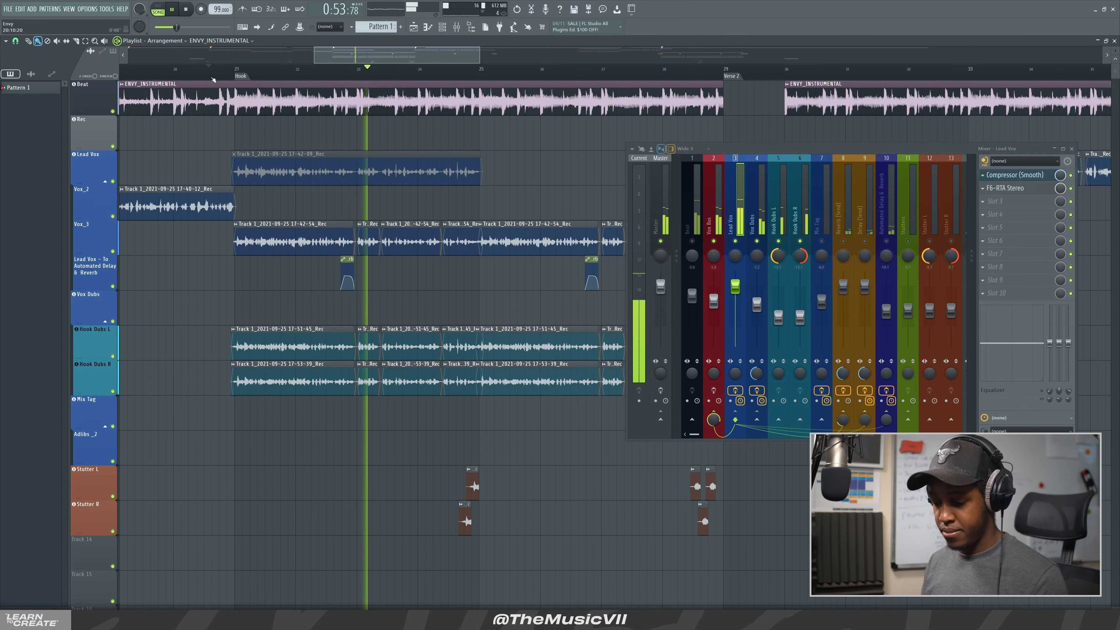
key("space")
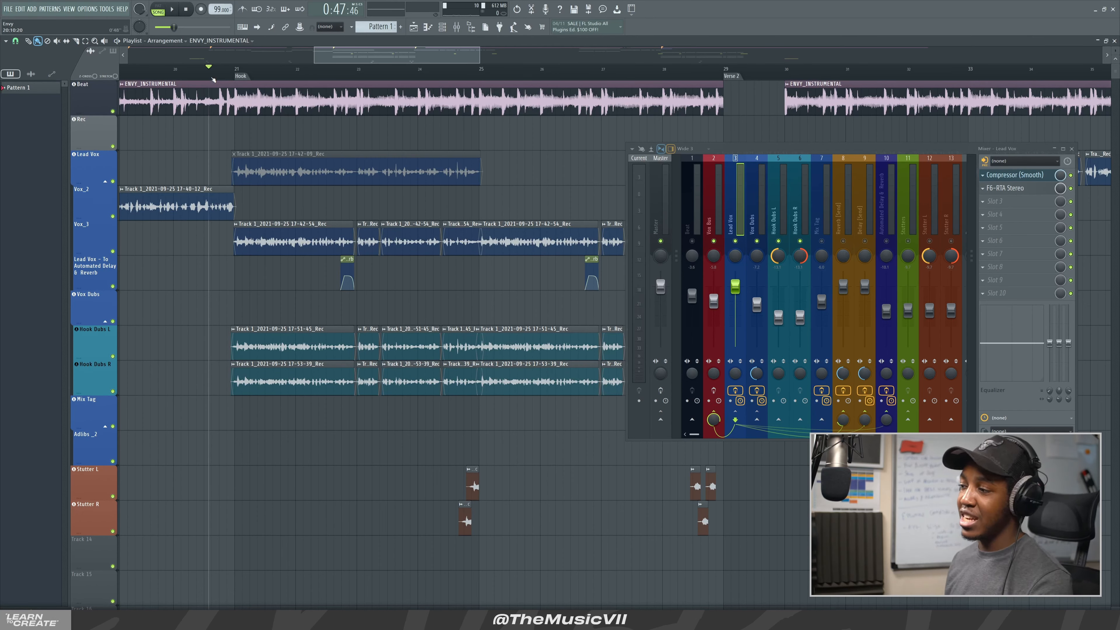
key("space")
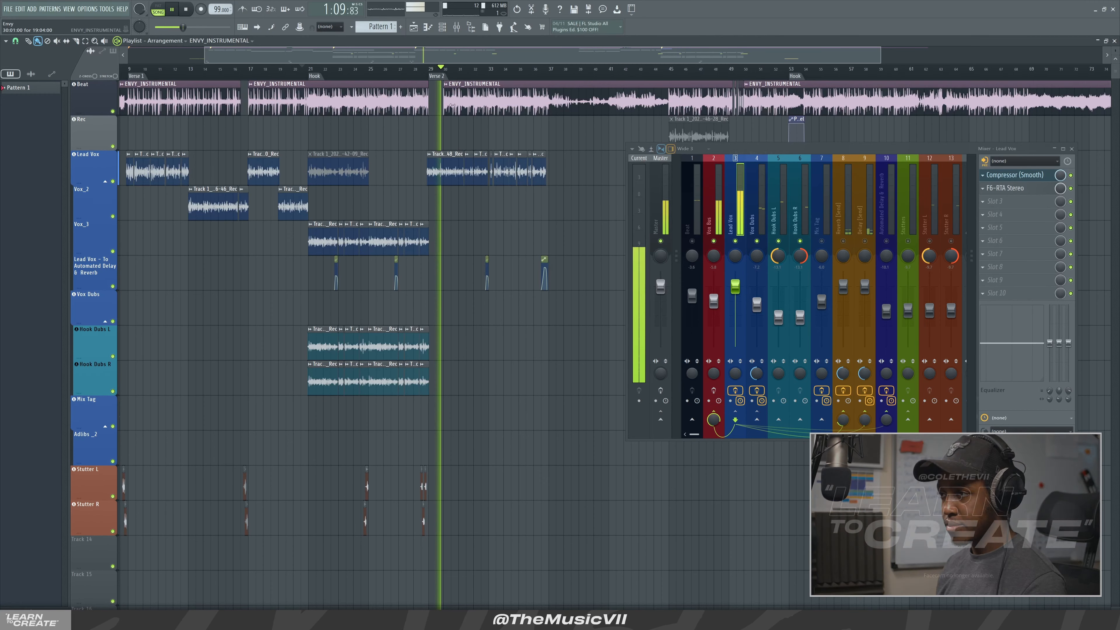
key("space")
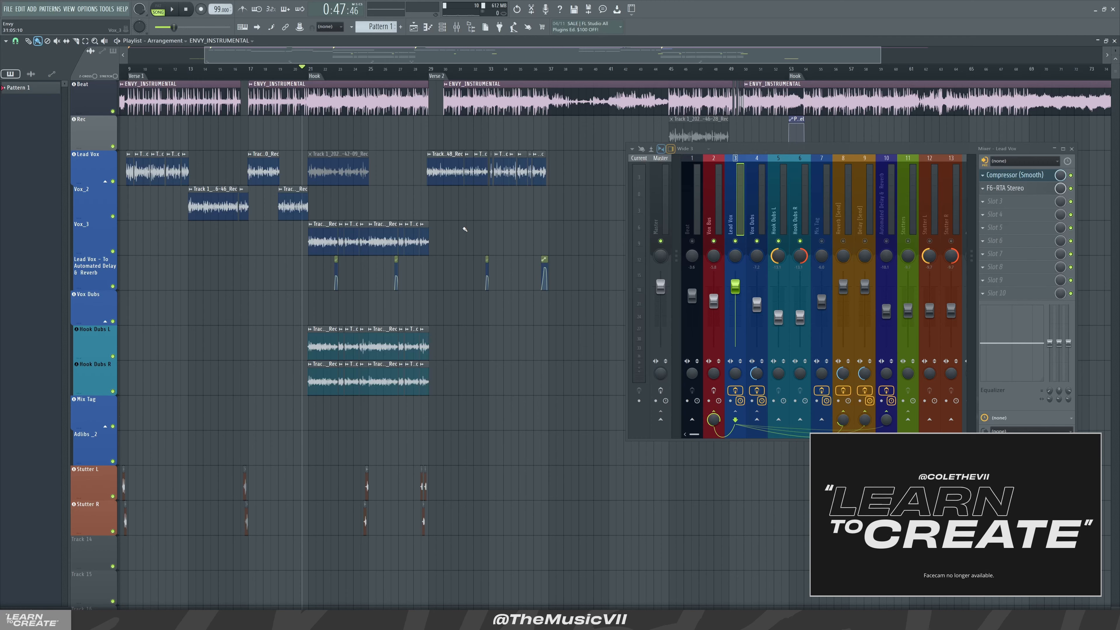
Step: Unmute the Mix Tag mixer track and play the song from the start of the first Mix Tag 1 clip in the intro
left_click(829, 234)
scroll(419, 99, "left", 5)
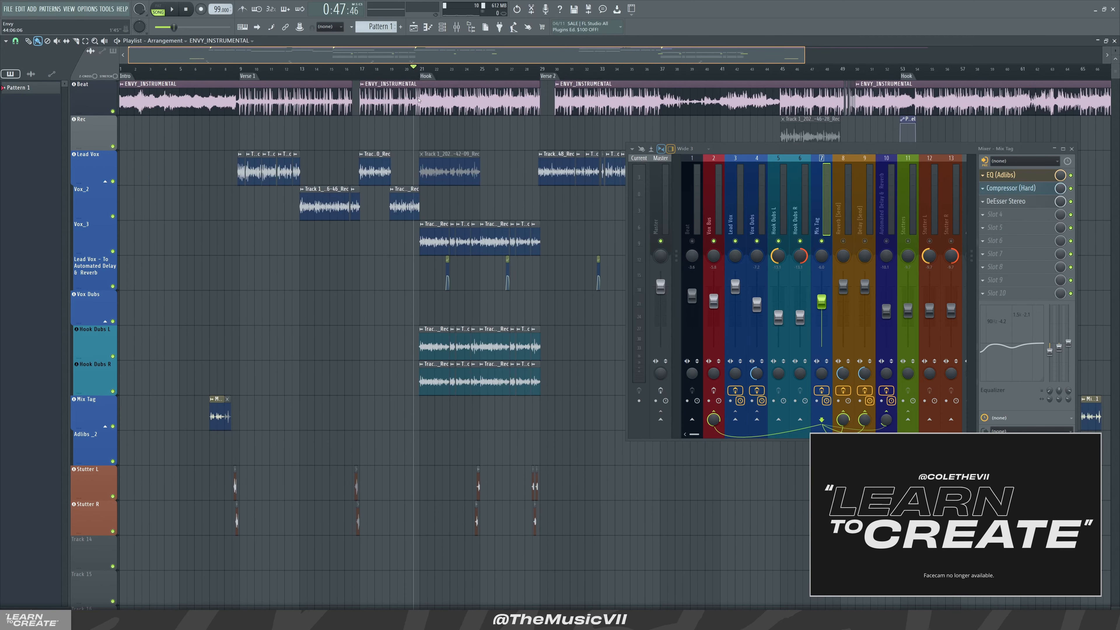
scroll(419, 99, "up", 4)
scroll(314, 81, "left", 3)
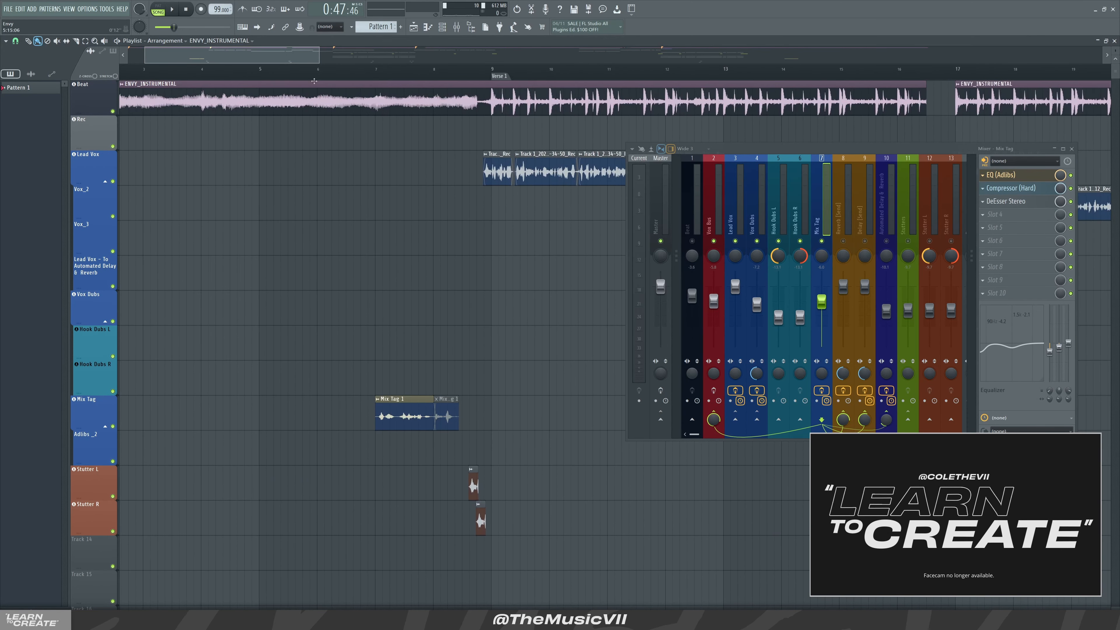
left_click(379, 67)
key("space")
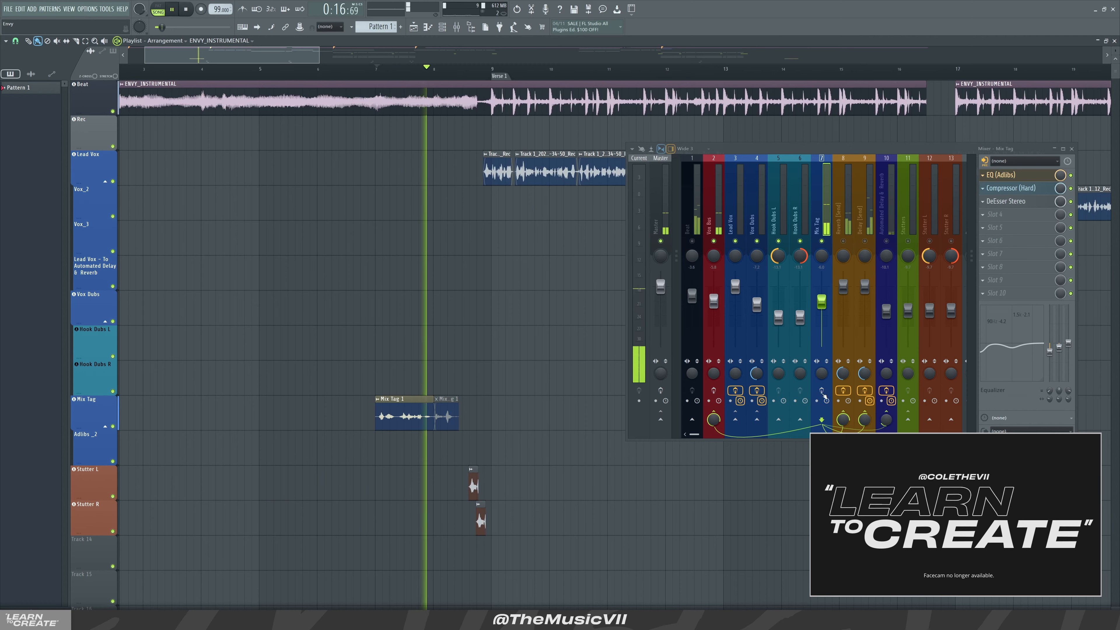
key("space")
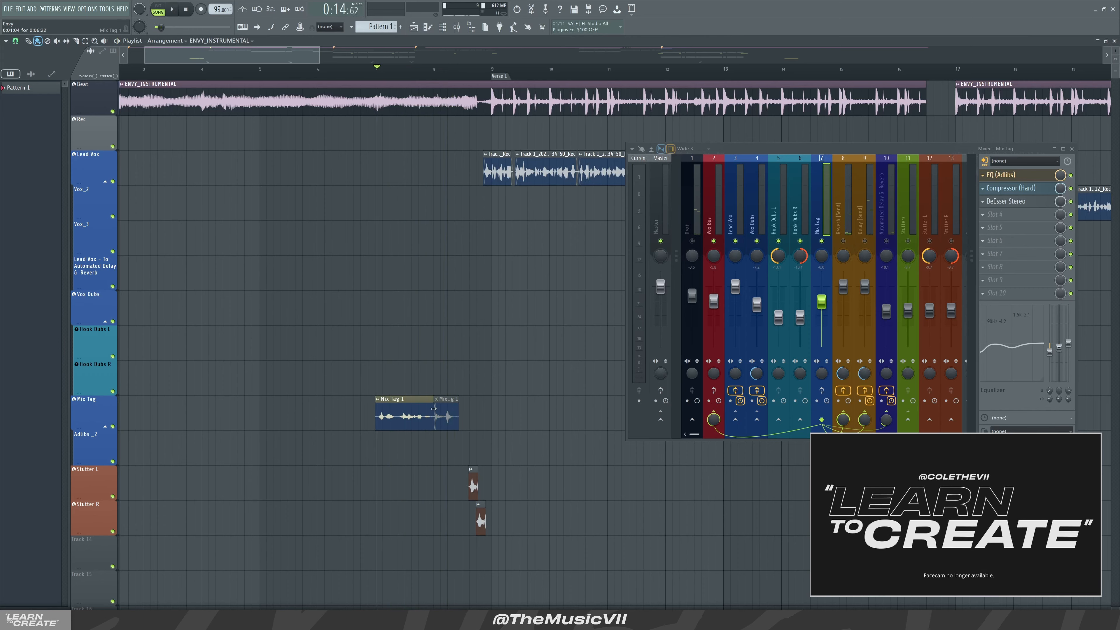
Step: Trim the end of the first Mix Tag 1 clip slightly, unmute the second clip for one playback, and mute it again
left_click_drag(433, 408, 430, 407)
key("t")
left_click(438, 408)
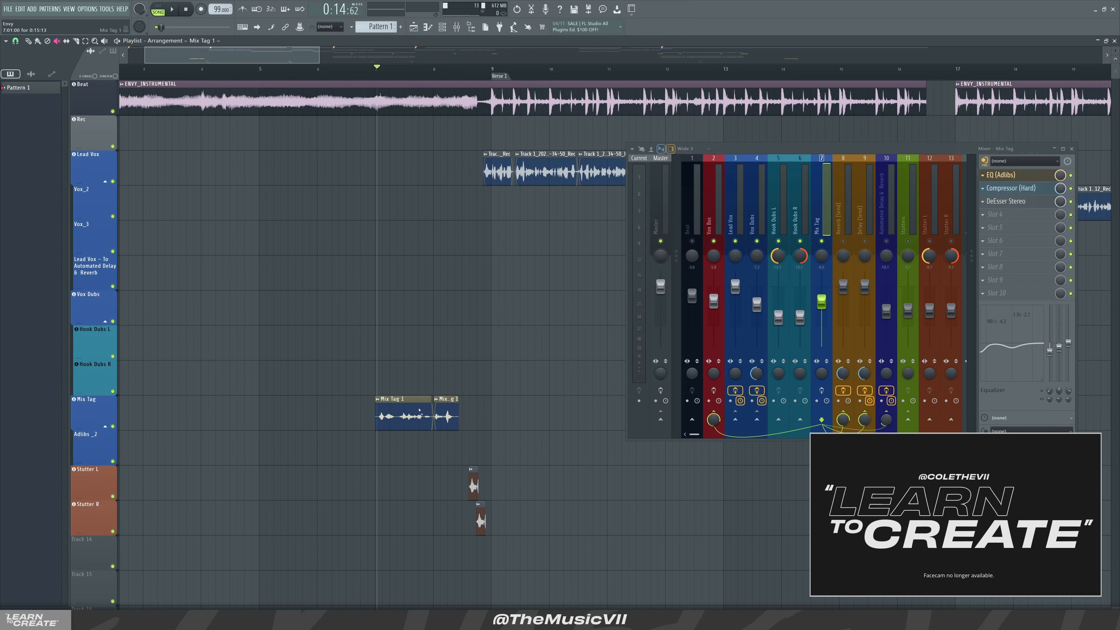
key("space")
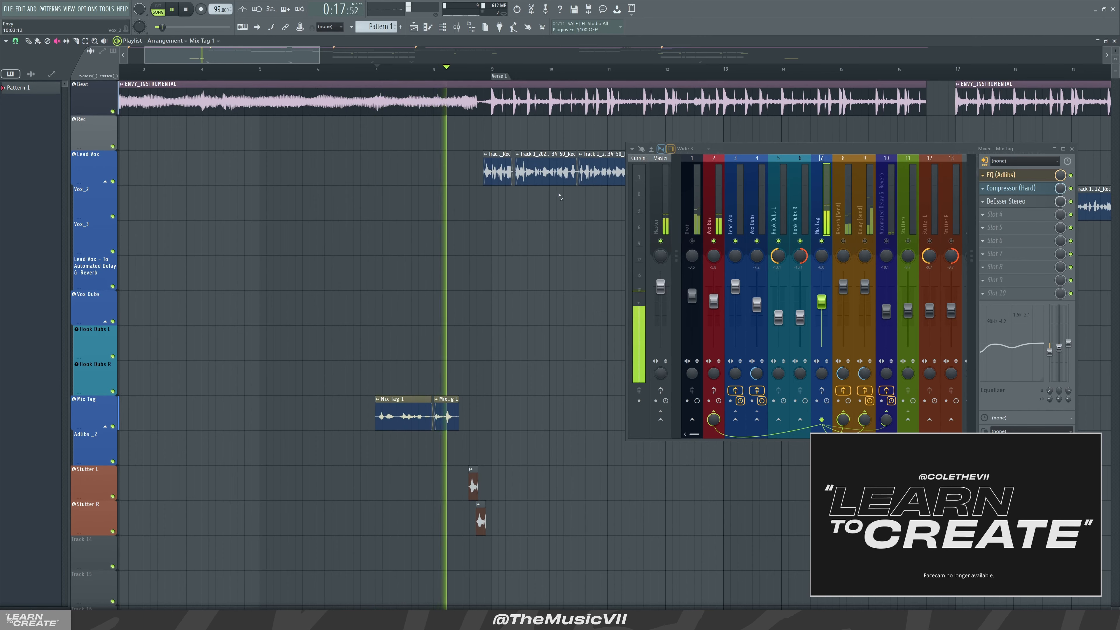
key("space")
left_click(455, 415)
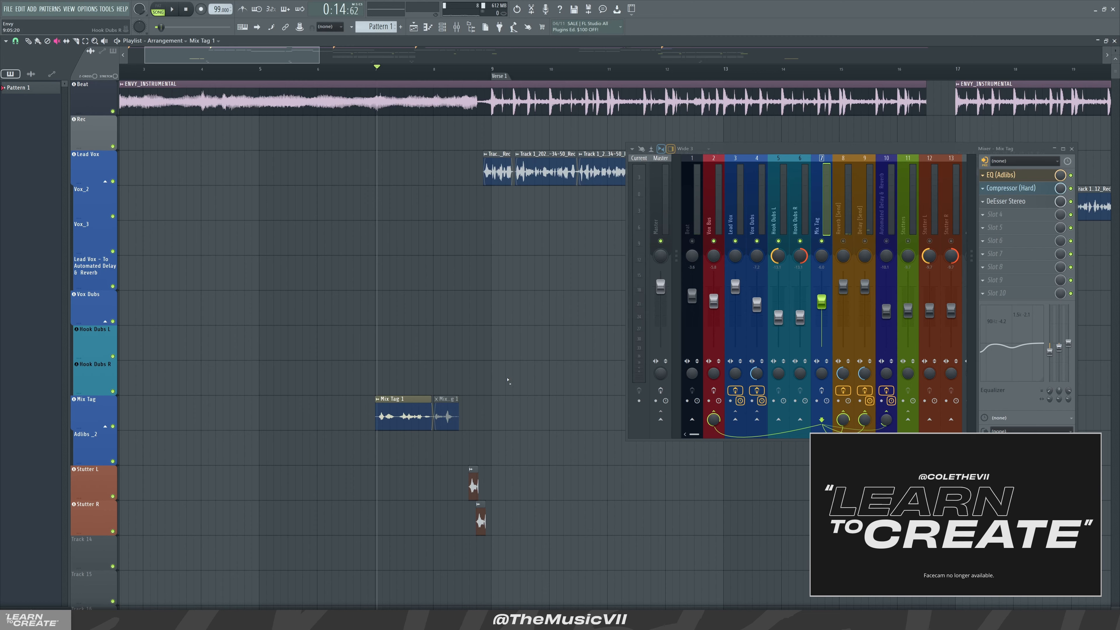
Step: Play the first Mix Tag 1 clip, replay it with EQ (Adlibs) open above the Mix Tag clips, and close the EQ
key("space")
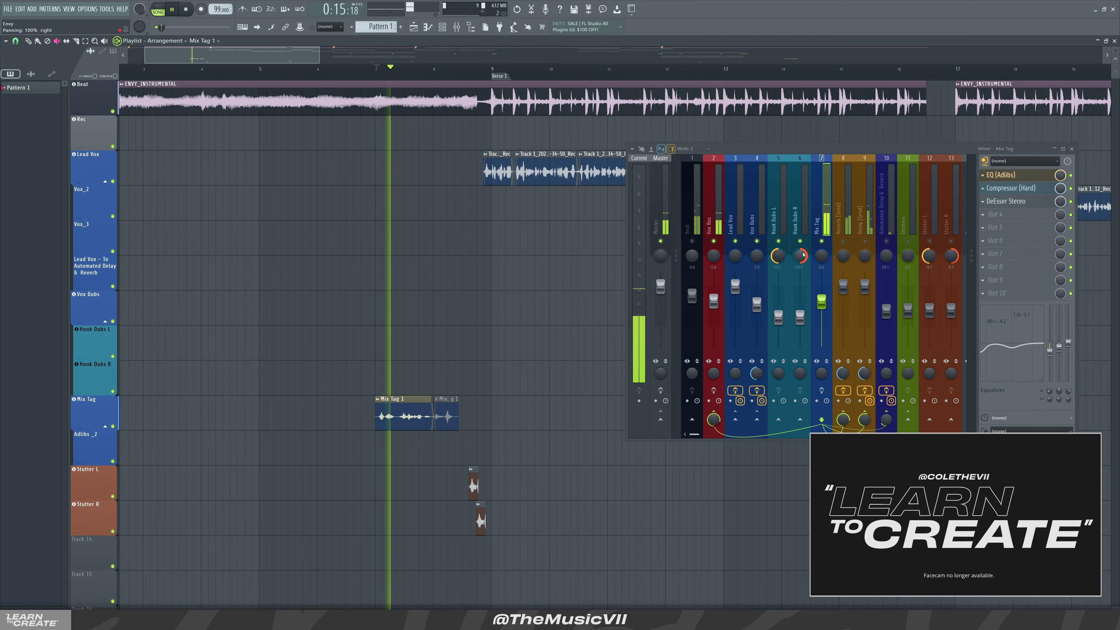
key("space")
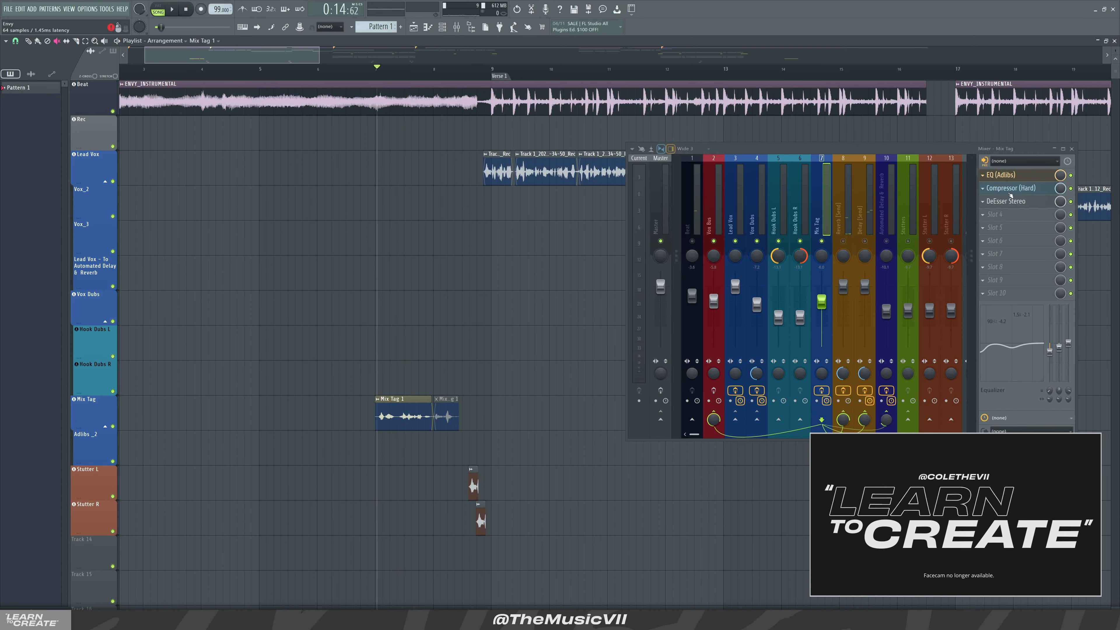
left_click(1021, 177)
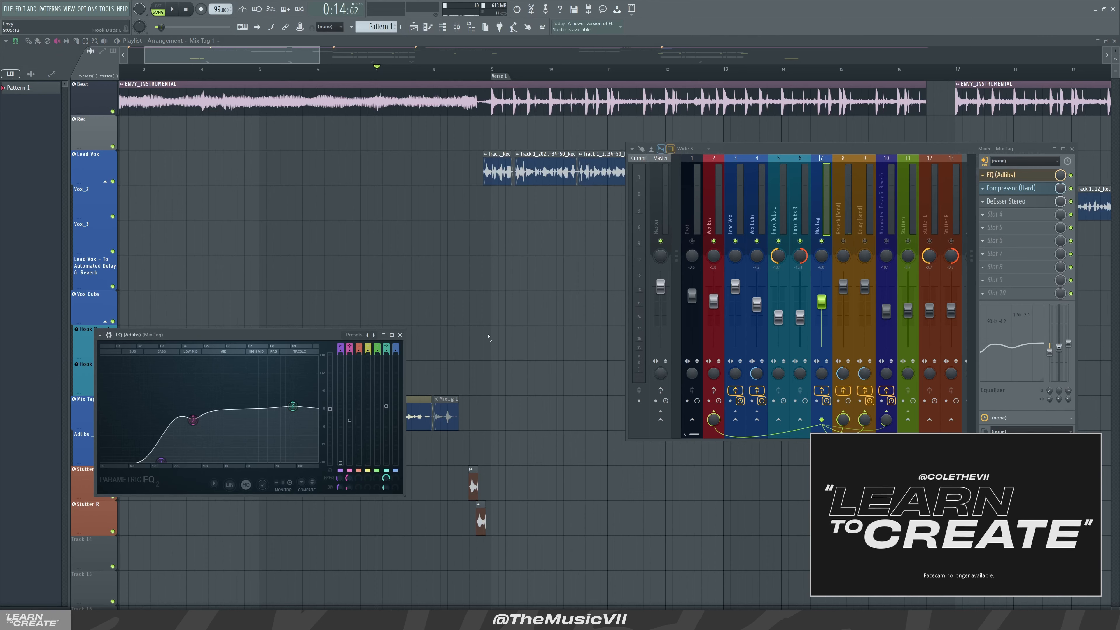
left_click_drag(292, 335, 327, 172)
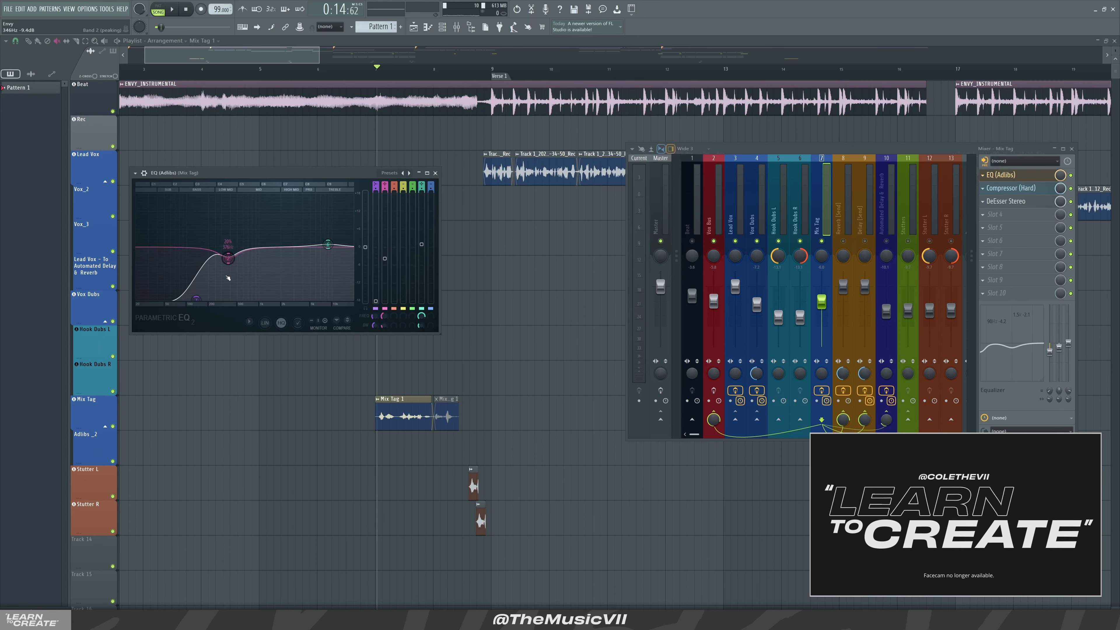
key("space")
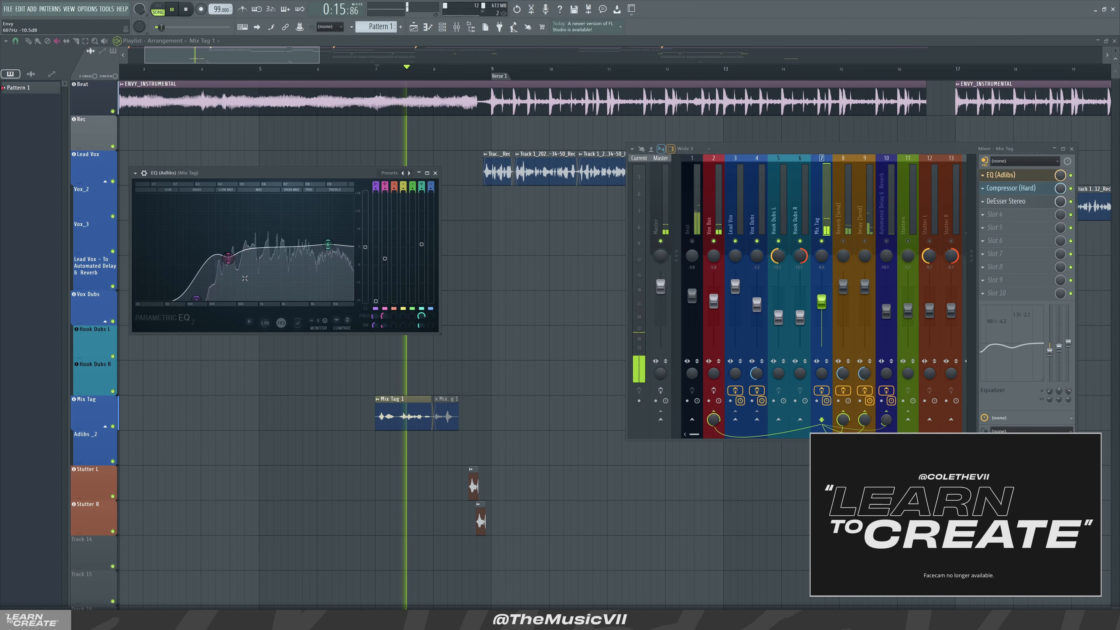
key("space")
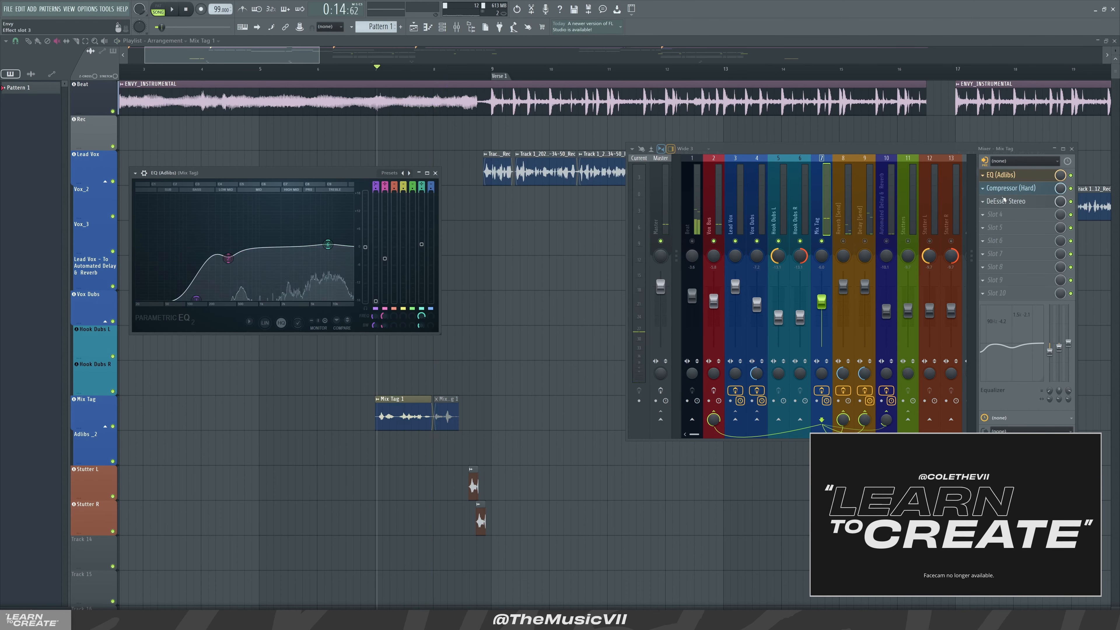
key("F6")
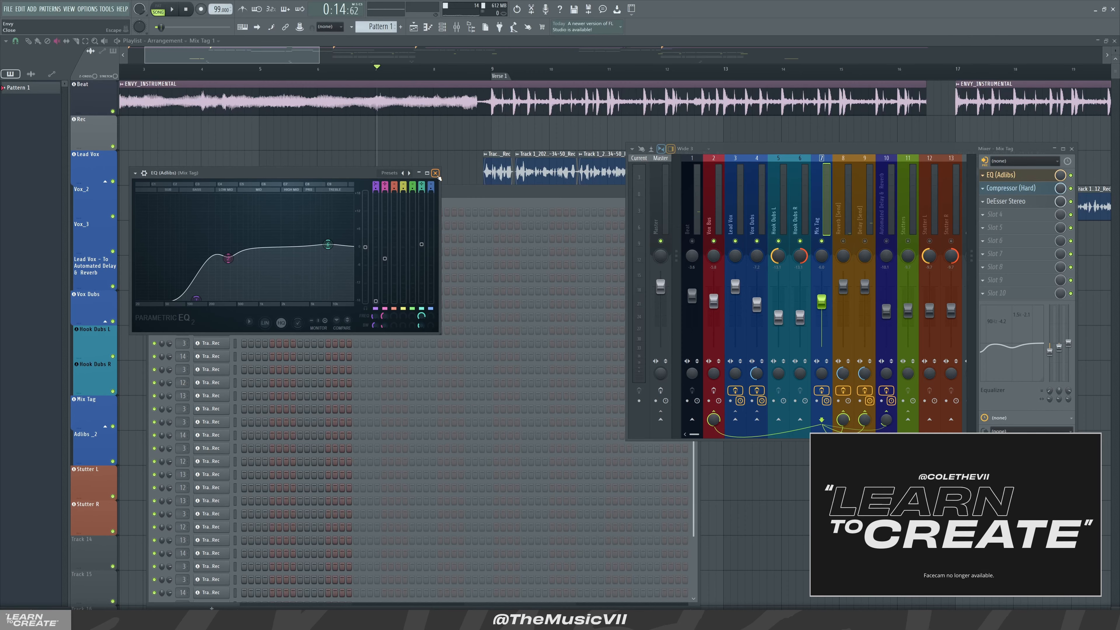
left_click(435, 172)
left_click_drag(703, 200, 574, 186)
left_click(568, 186)
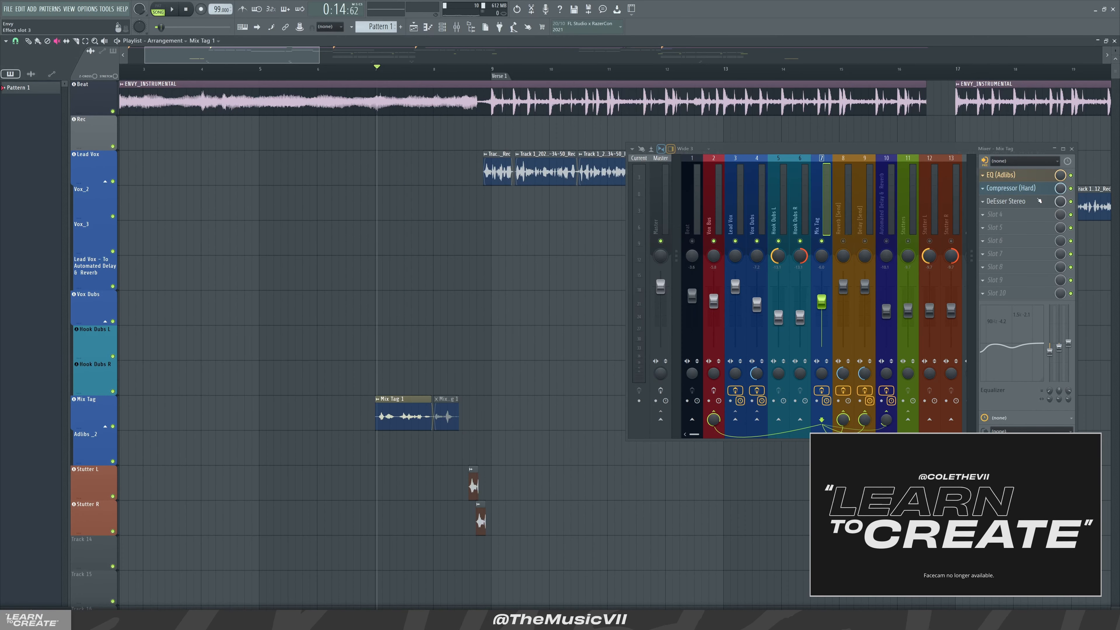
Step: Open Compressor (Hard) on the Mix Tag mixer track, play the tag through it, and close it
left_click(1011, 188)
key("space")
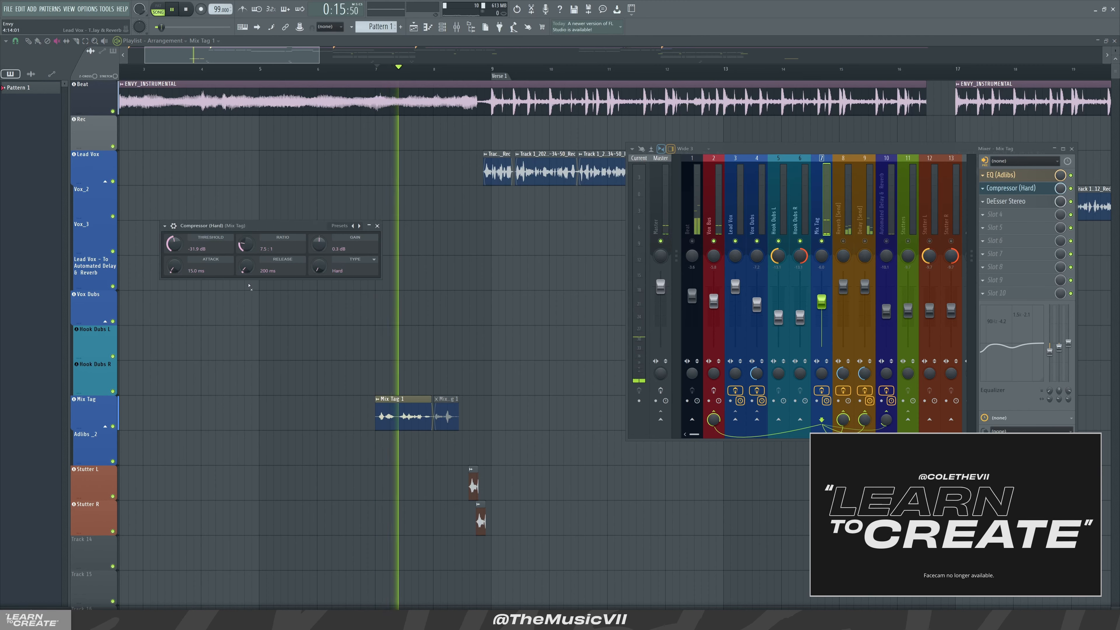
key("space")
left_click(377, 226)
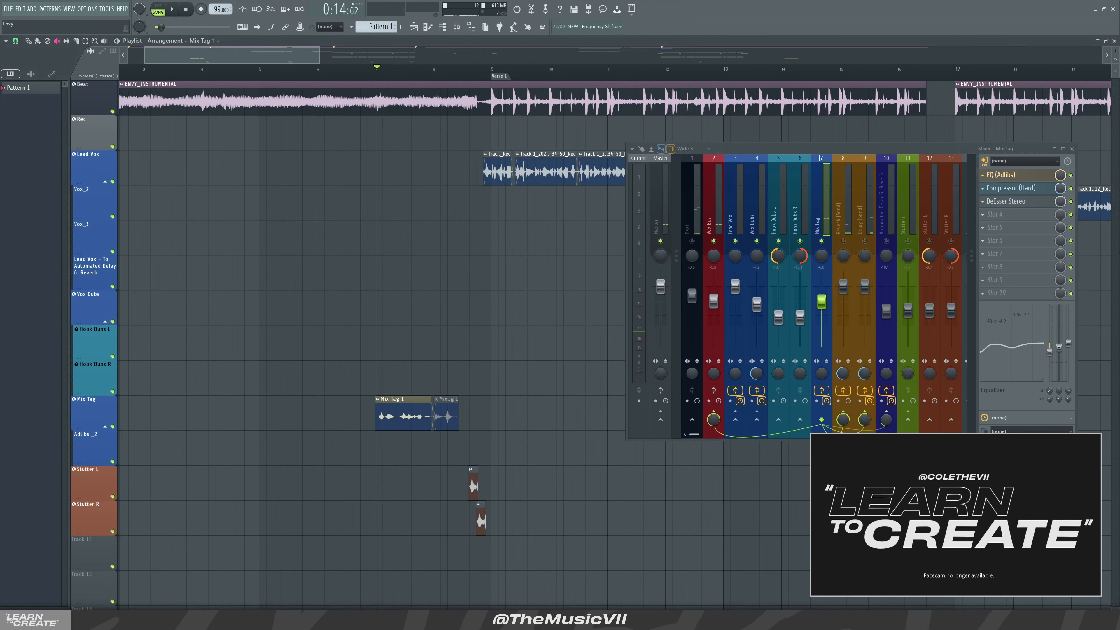
Step: Open DeEsser Stereo on the Mix Tag mixer track, play the tag through it, and close it
left_click(1004, 203)
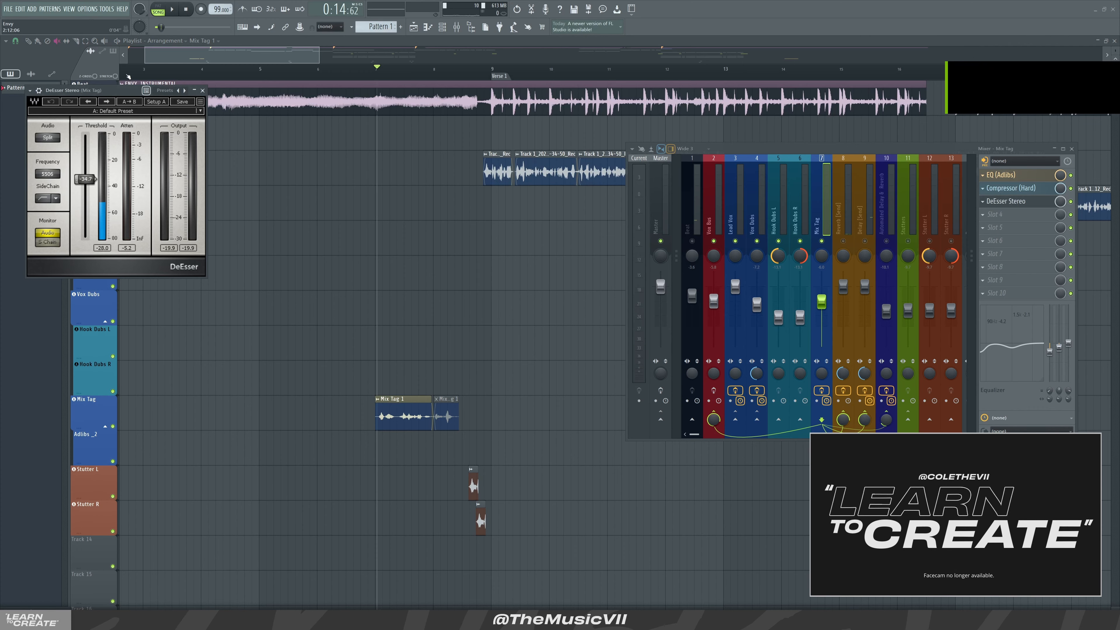
key("space")
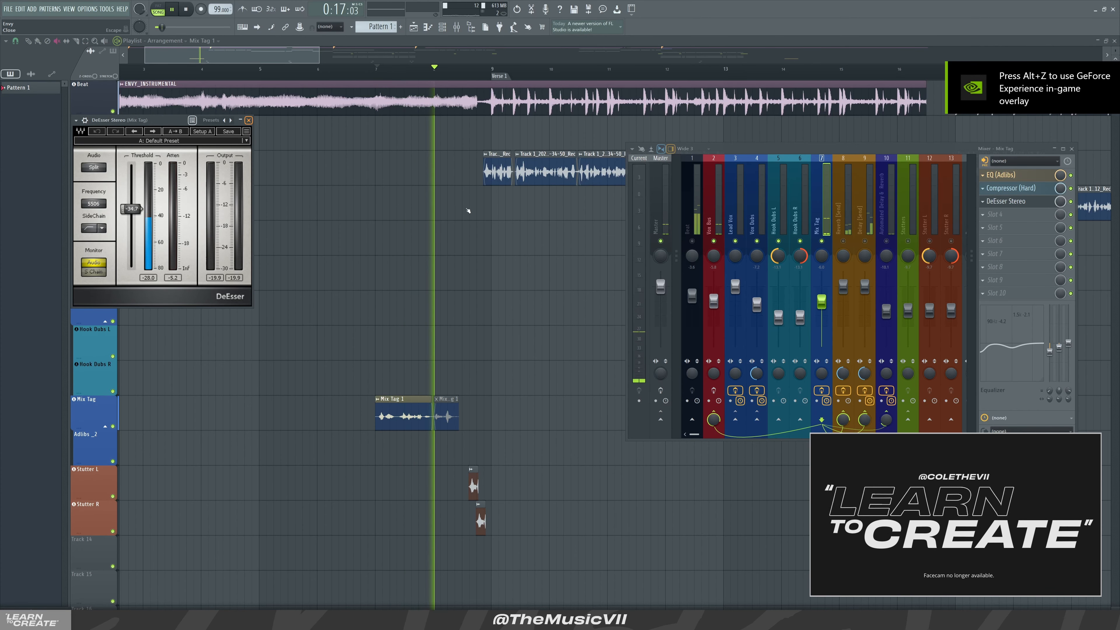
left_click(248, 119)
key("space")
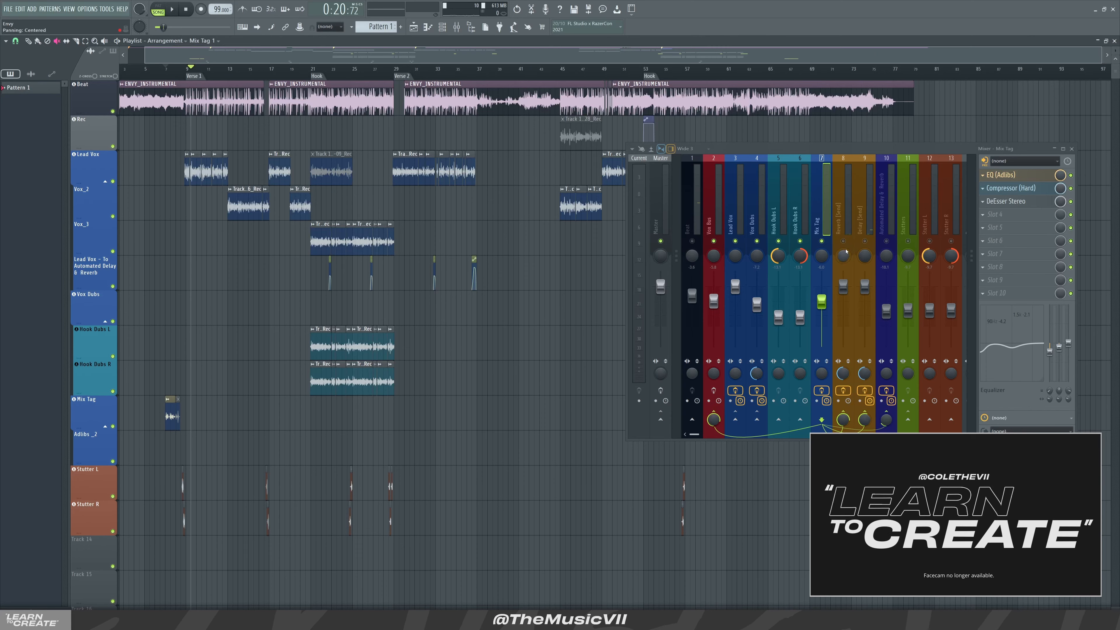
Step: Select the Reverb (Send) mixer track, open Fruity Reeverb 2, and examine the ValhallaVintageVerb settings before closing that plugin
left_click(849, 221)
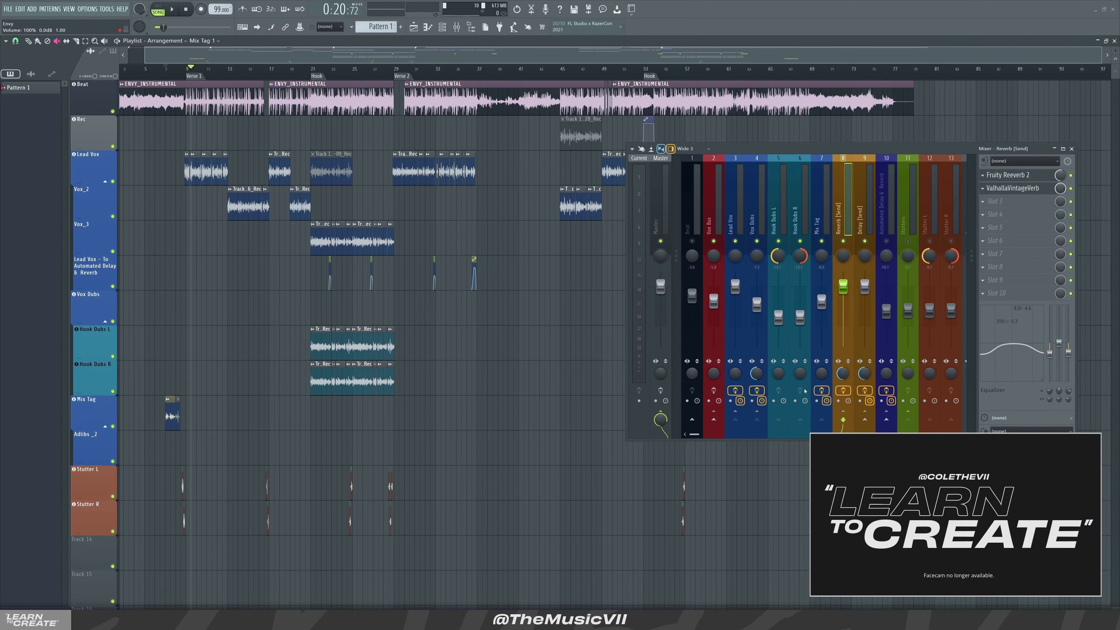
mouse_move(808, 147)
left_mouse_down()
mouse_move(836, 569)
mouse_move(829, 106)
mouse_move(813, 133)
left_mouse_up()
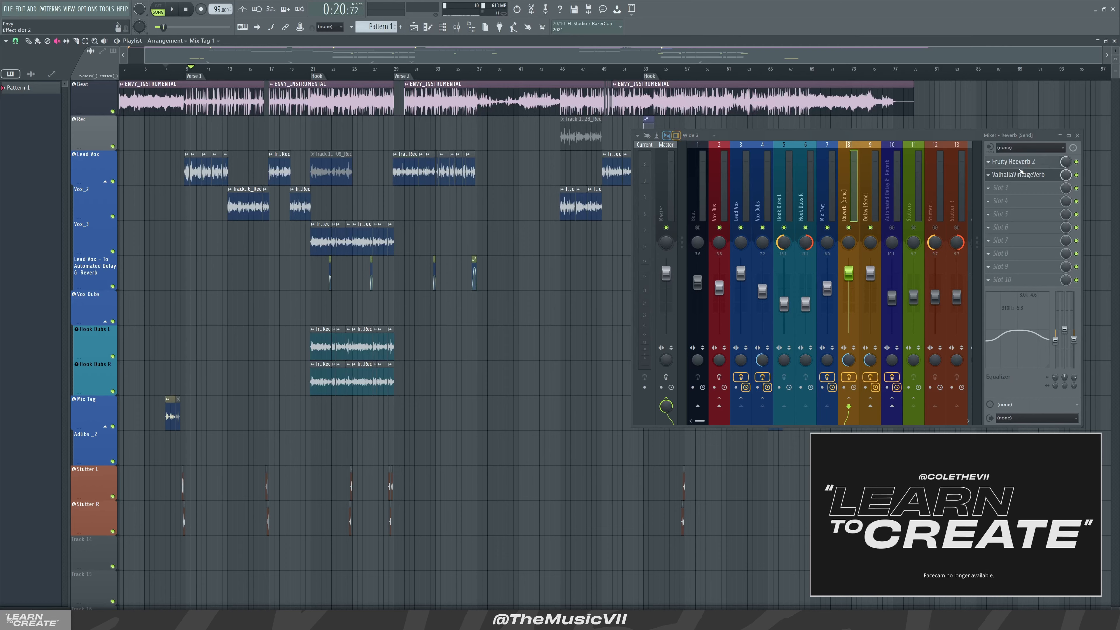
left_click(1021, 163)
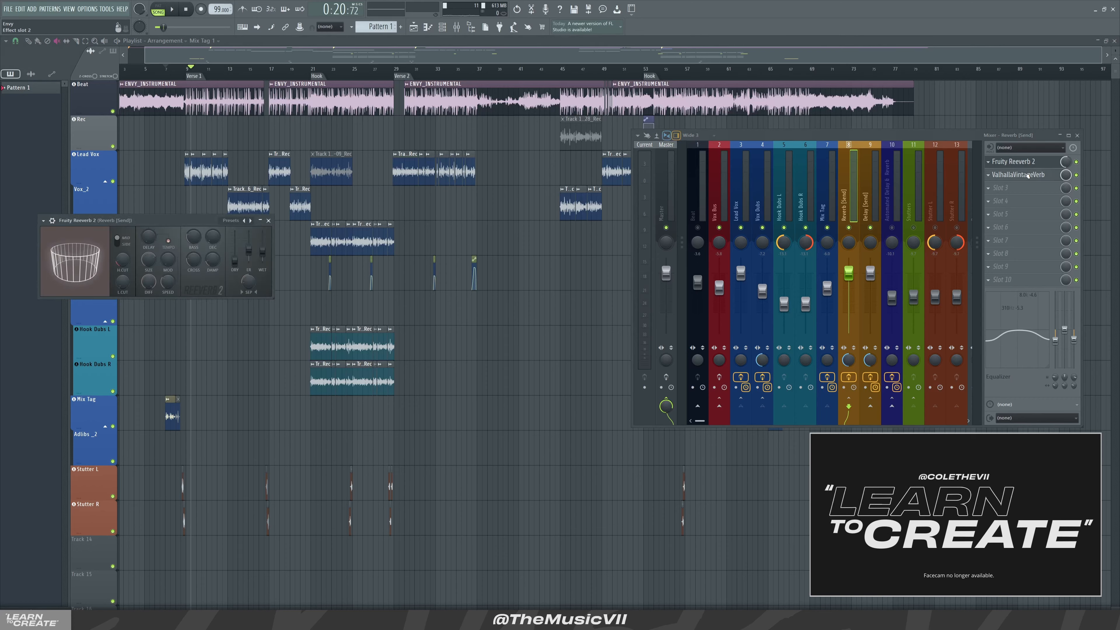
left_click(1028, 176)
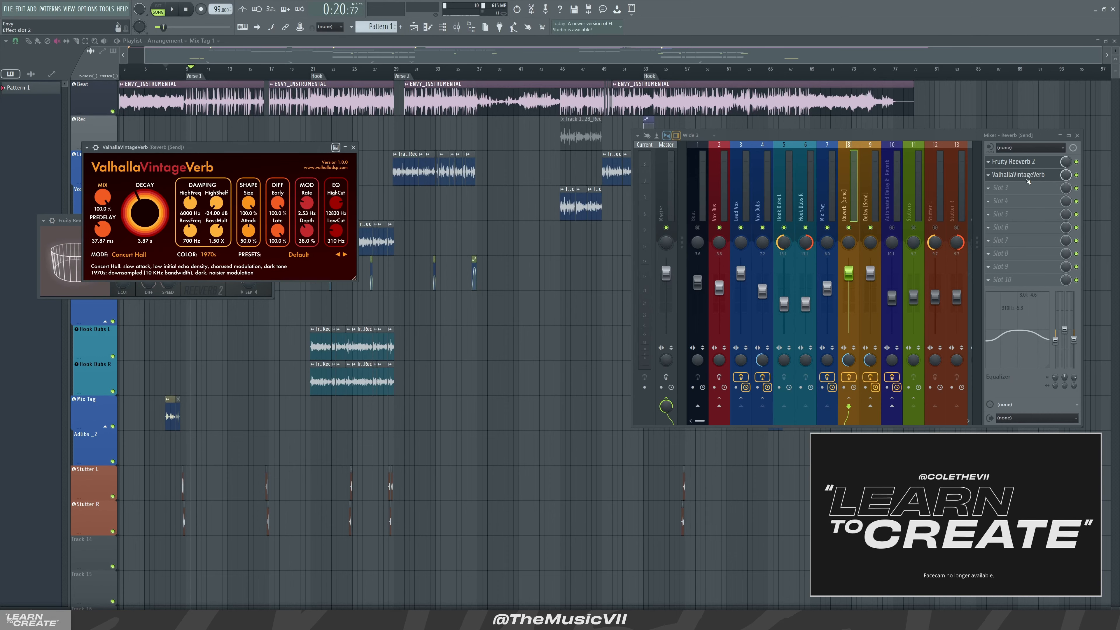
left_click(1028, 176)
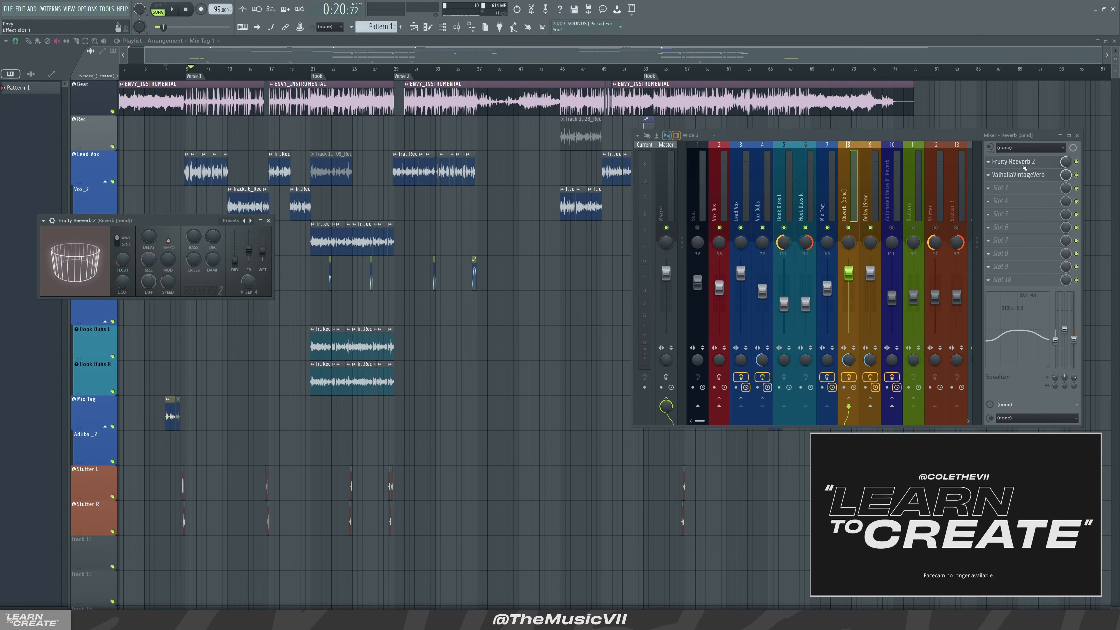